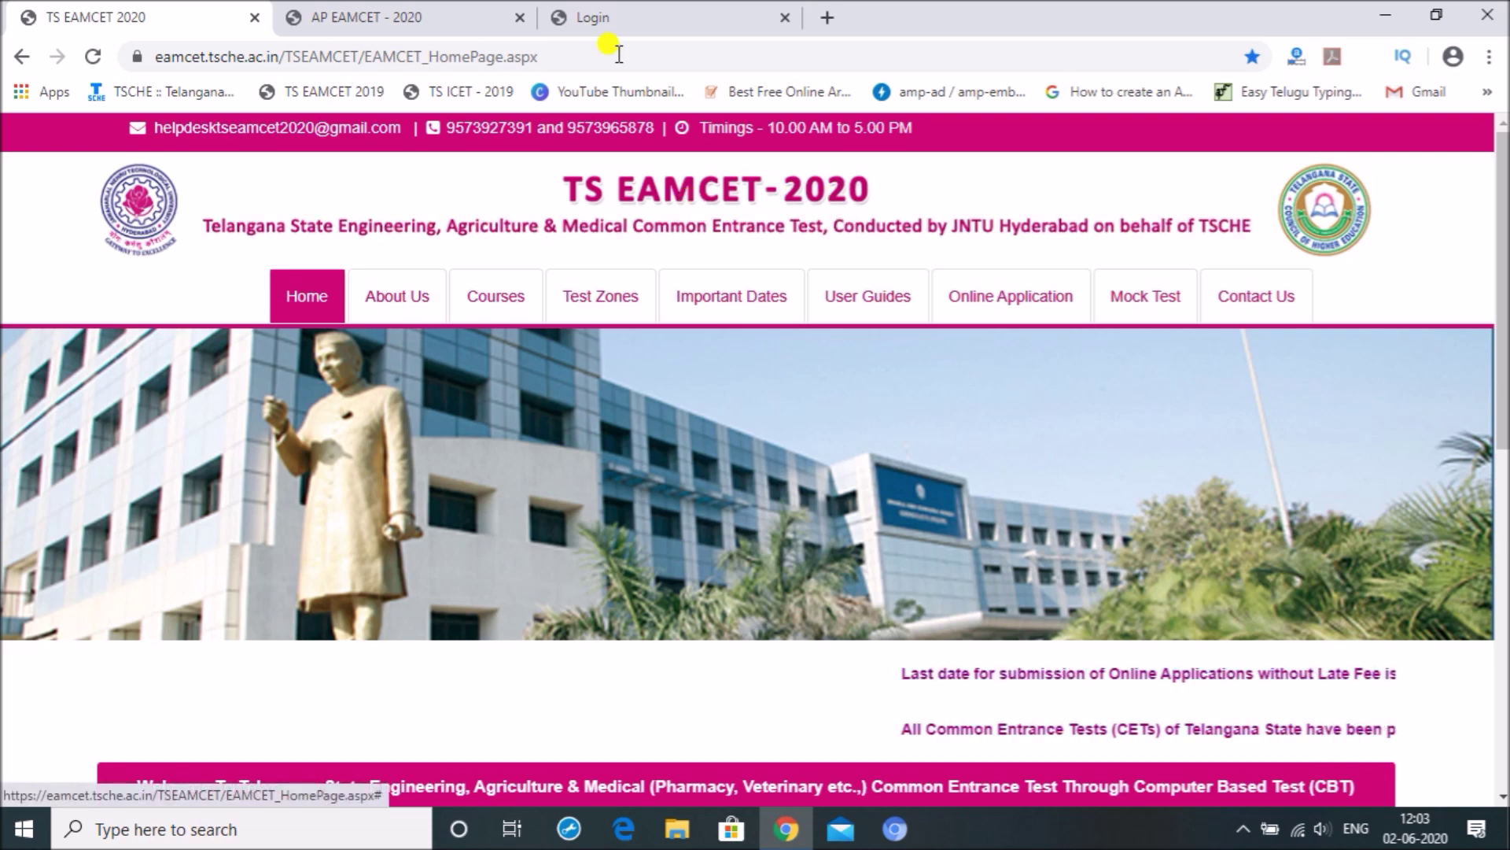
Step: Look at the AP EAMCET page briefly, and open the TS EAMCET mock test for Engineering - English and Telugu
{"action": "left_click", "coordinate": [421, 14]}
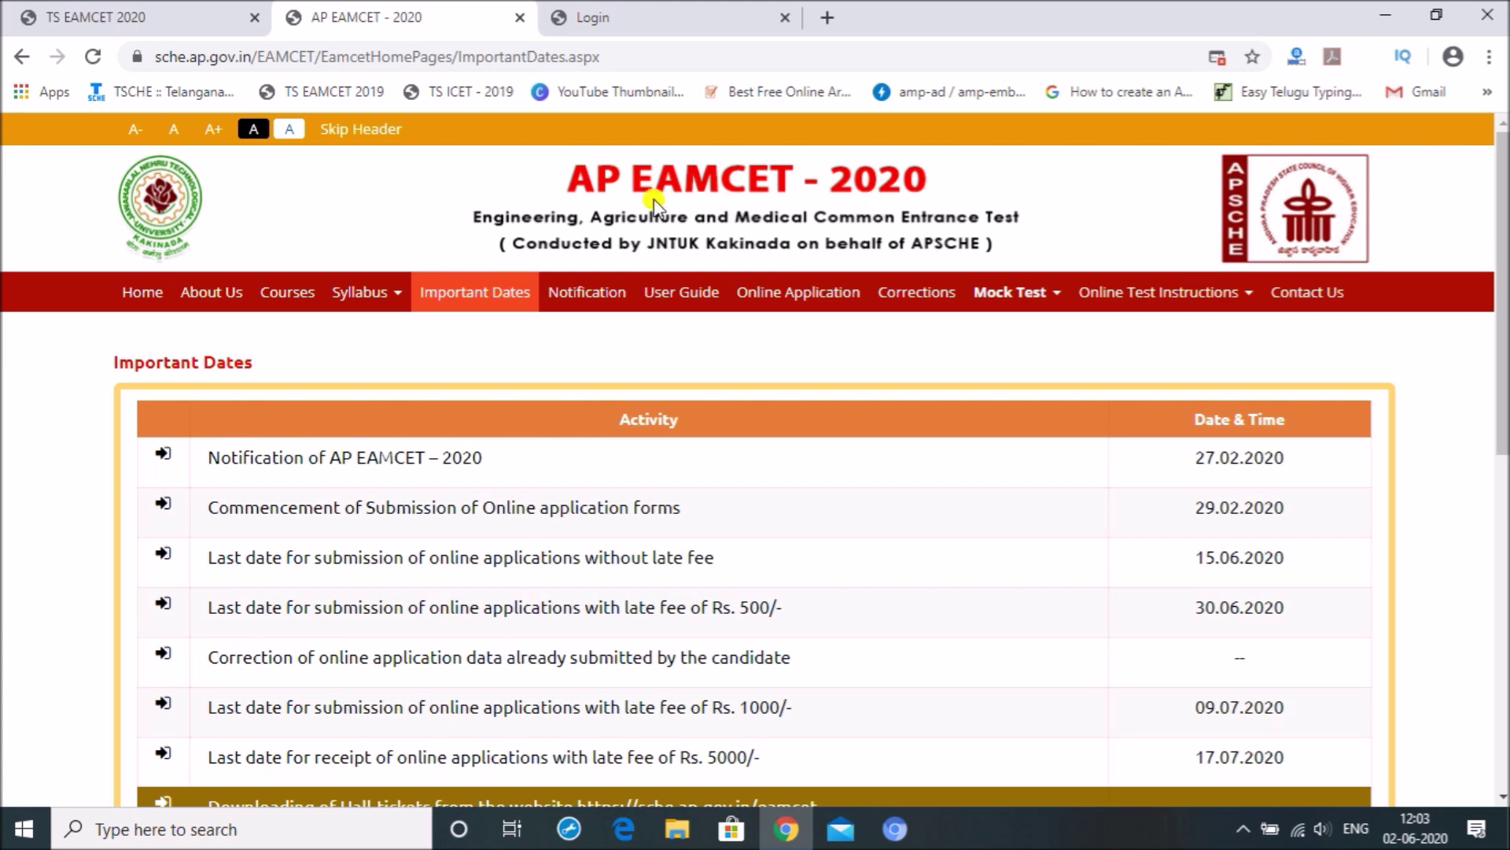
{"action": "left_click", "coordinate": [120, 11]}
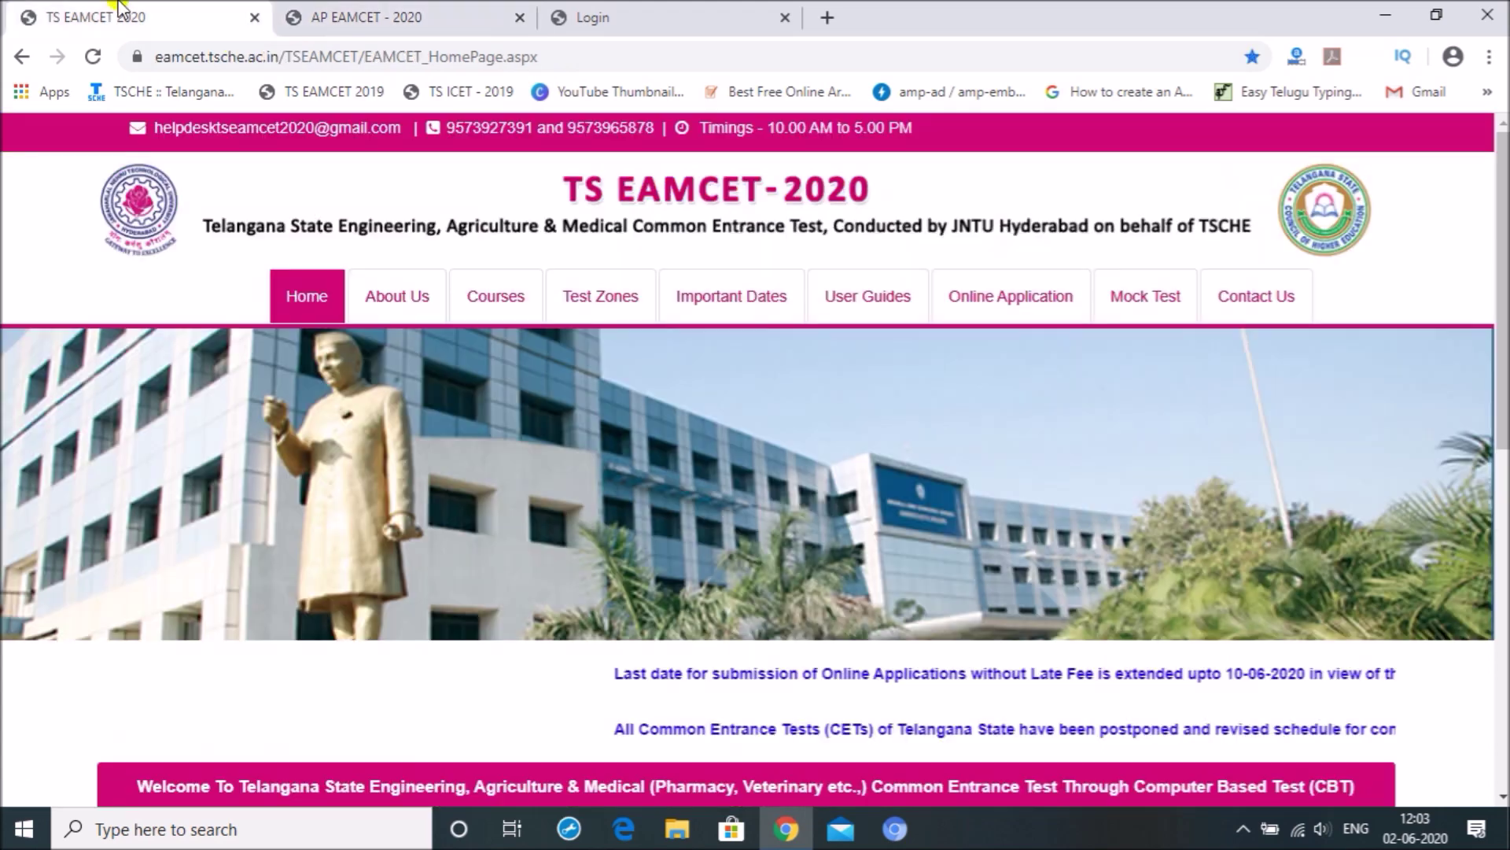
{"action": "left_click", "coordinate": [1161, 305]}
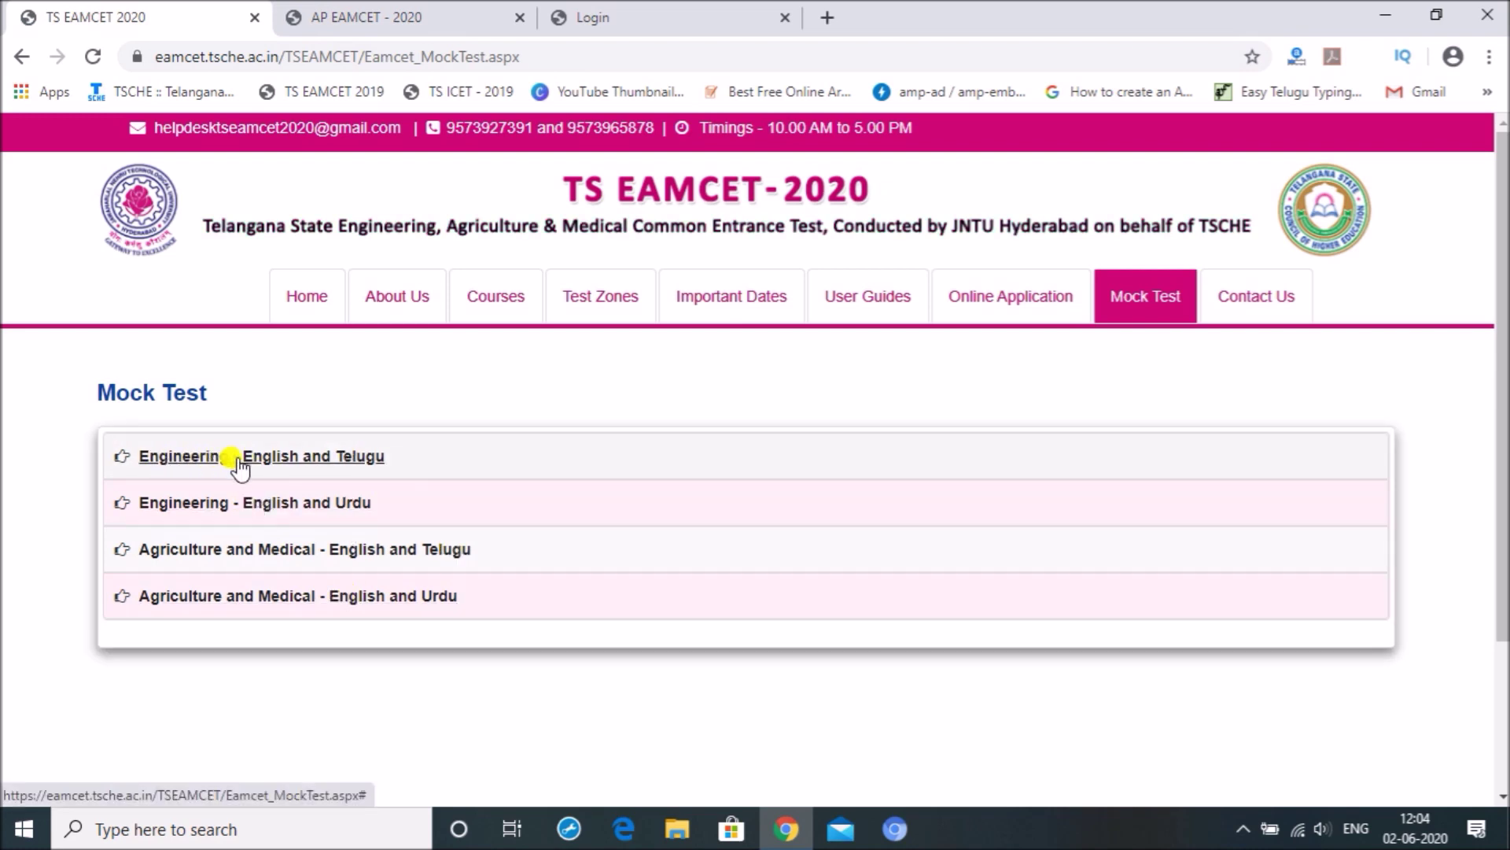
{"action": "left_click", "coordinate": [324, 458]}
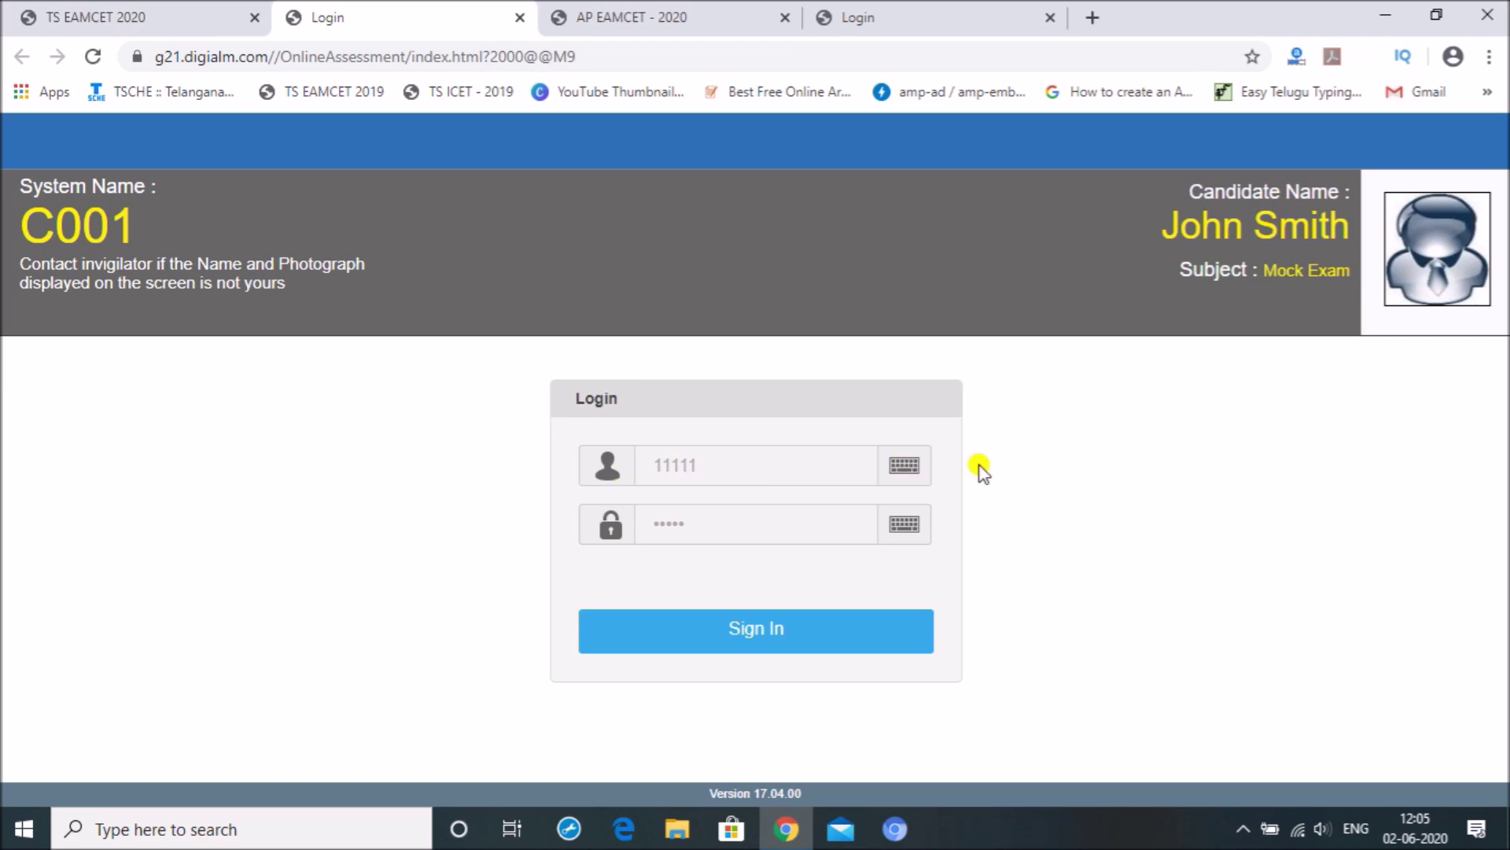
Step: Add sample characters to the login ID of the mock exam using the virtual keyboard
{"action": "left_click", "coordinate": [907, 470]}
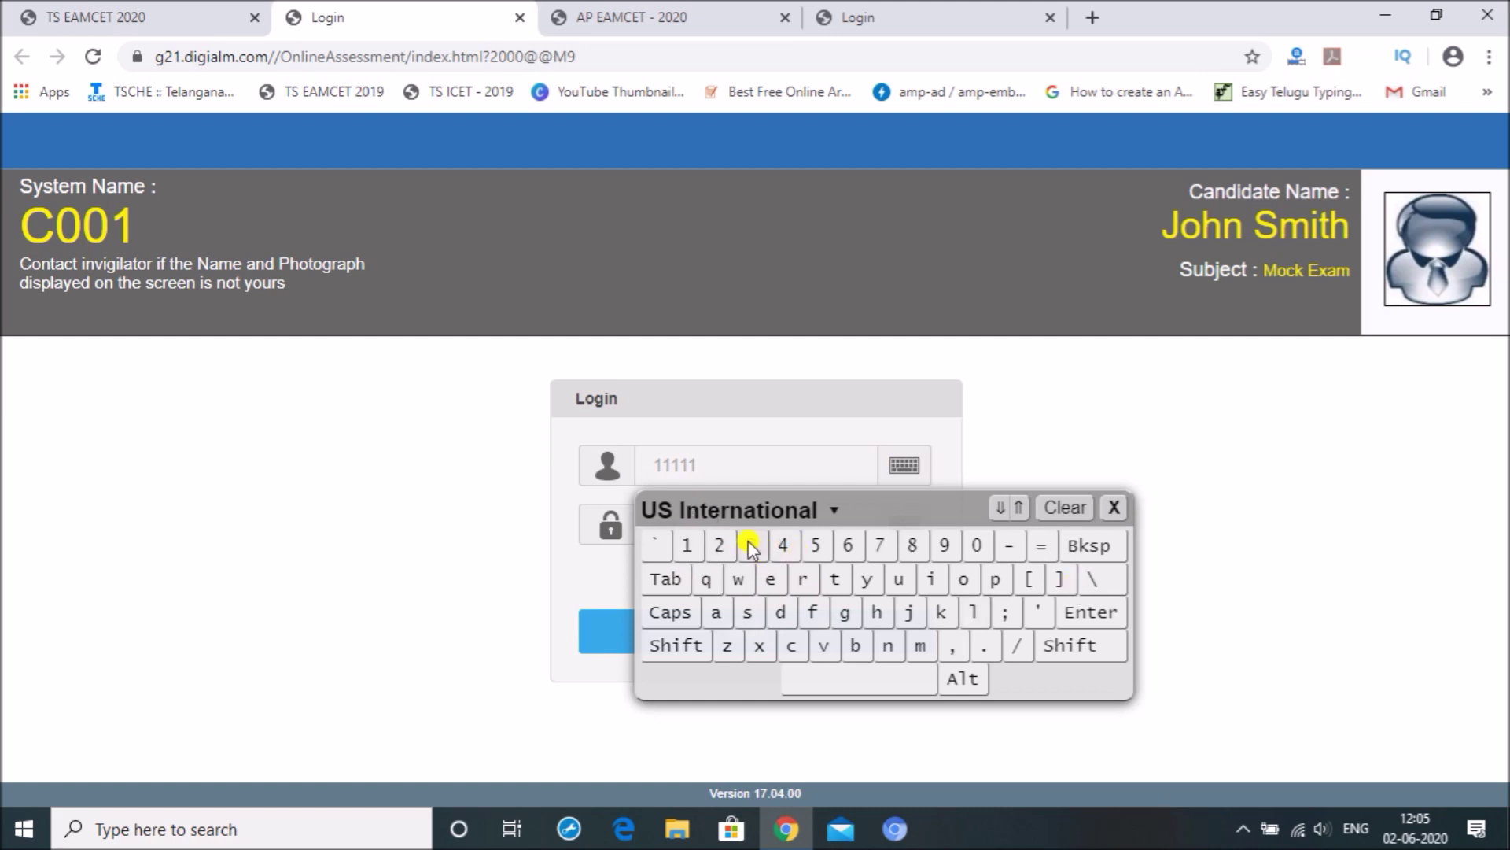
{"action": "left_click", "coordinate": [719, 545]}
{"action": "left_click", "coordinate": [738, 583]}
{"action": "left_click", "coordinate": [802, 578]}
{"action": "left_click", "coordinate": [787, 546]}
{"action": "left_click", "coordinate": [815, 544]}
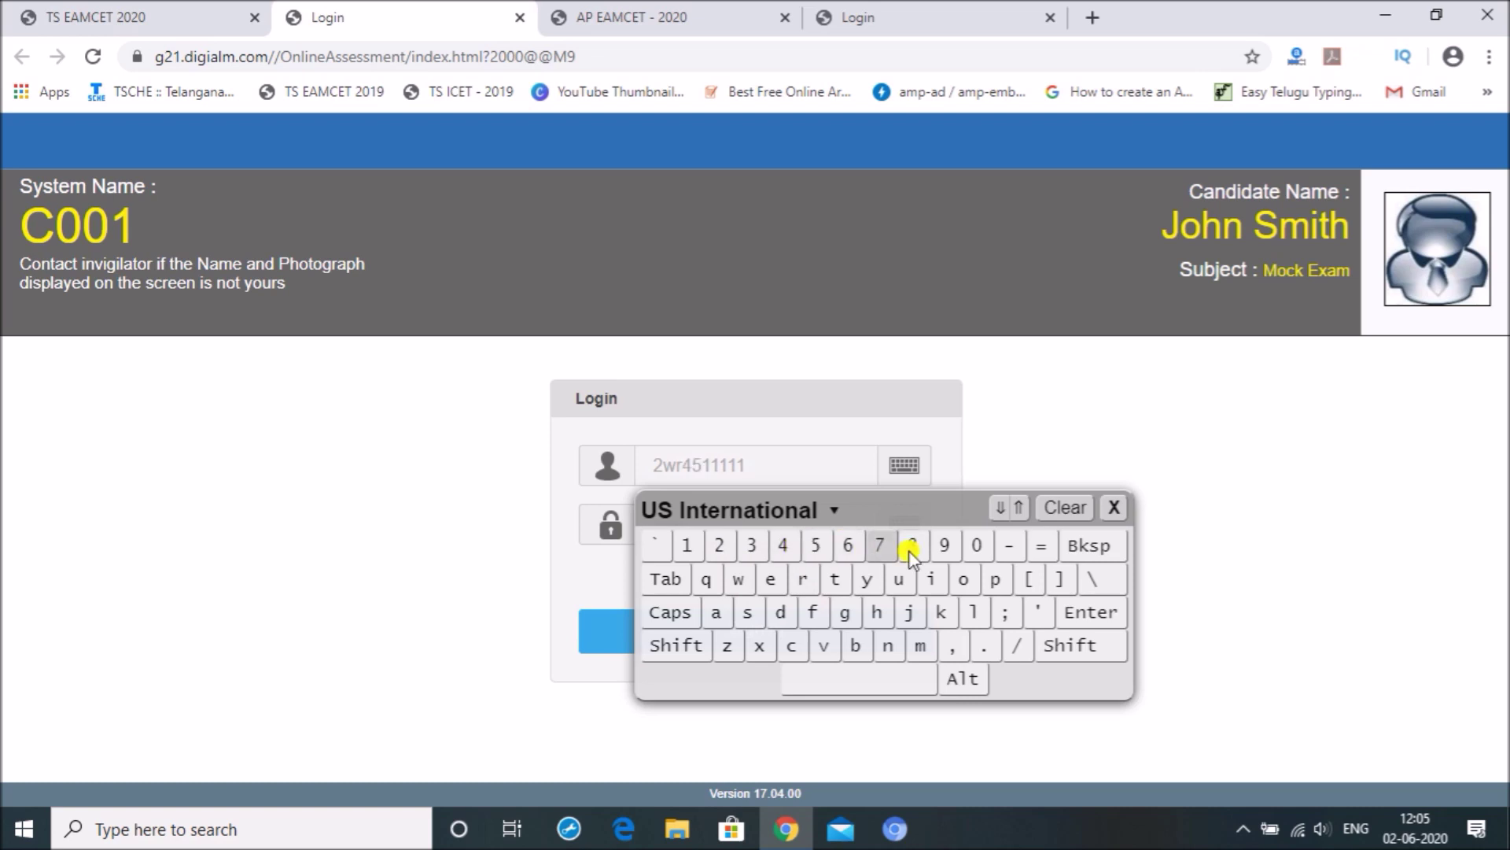
{"action": "left_click", "coordinate": [1115, 509]}
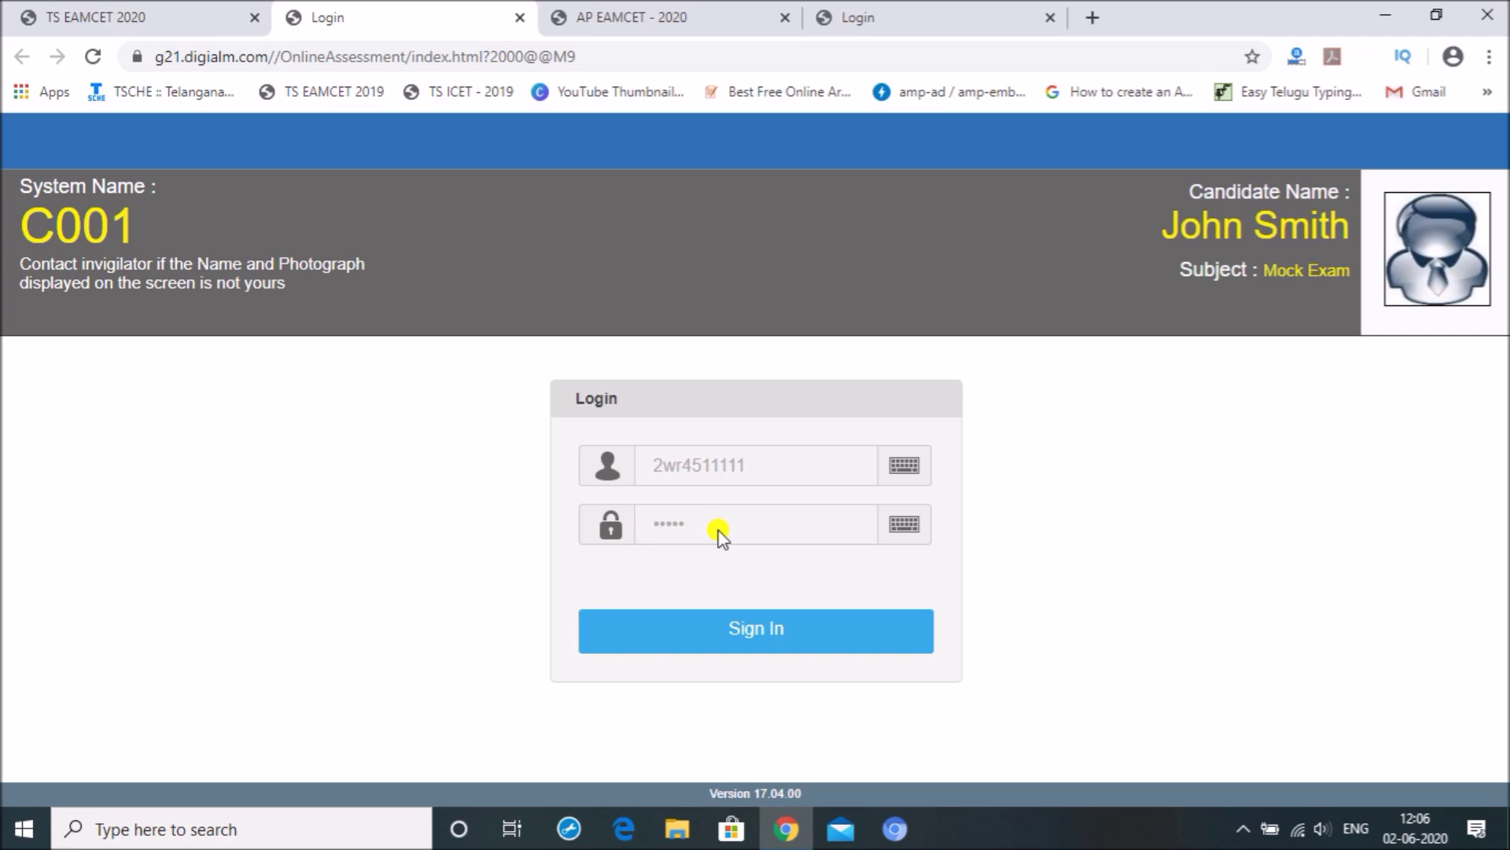
Step: Fill in the login password with the virtual keyboard and sign in to the mock exam
{"action": "left_click", "coordinate": [906, 525]}
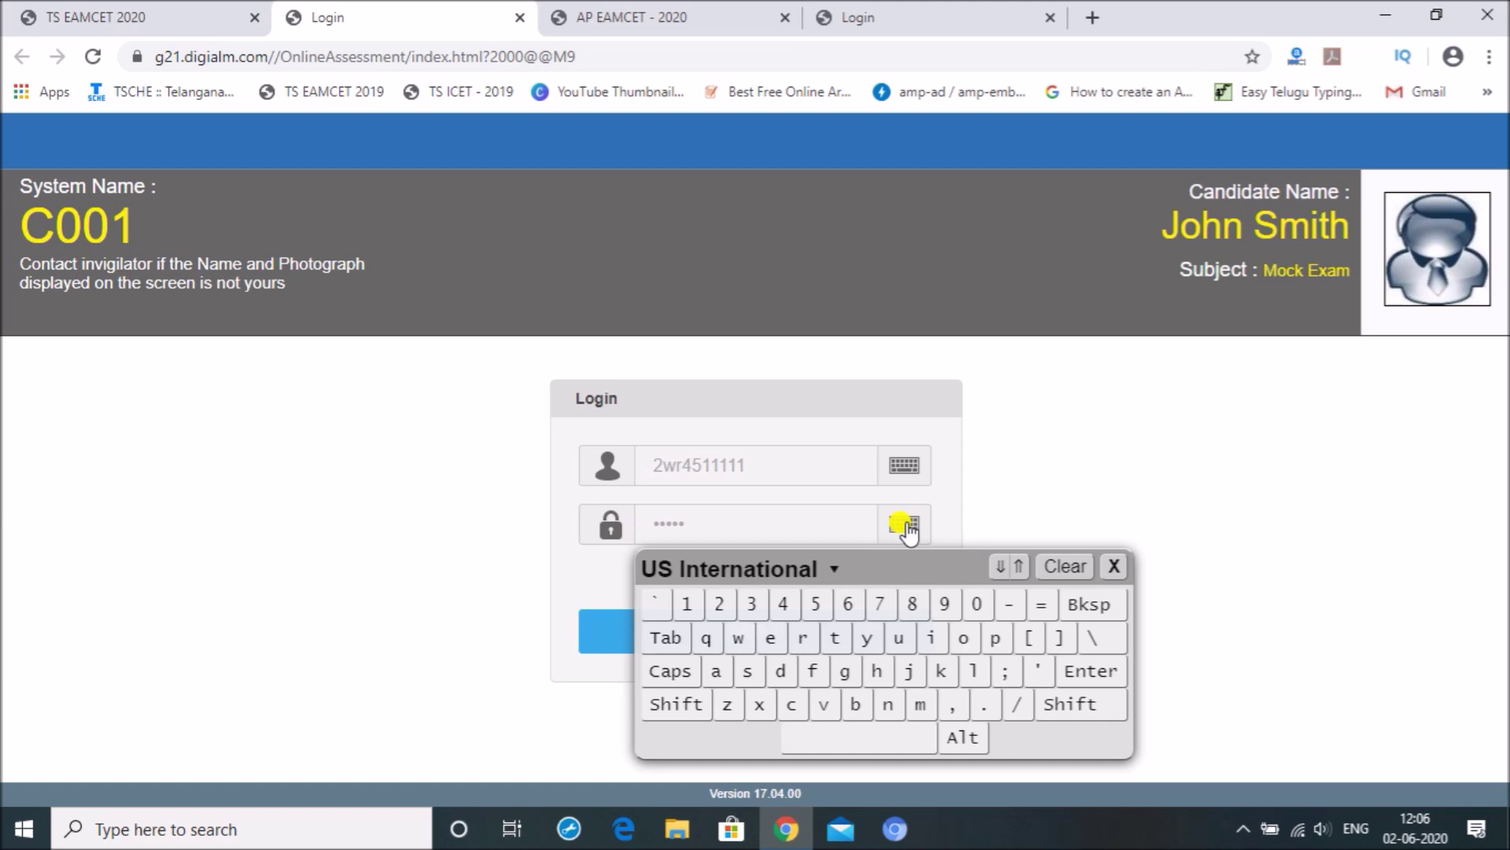
{"action": "left_click", "coordinate": [687, 604]}
{"action": "left_click", "coordinate": [719, 604]}
{"action": "left_click", "coordinate": [752, 604]}
{"action": "left_click", "coordinate": [783, 605]}
{"action": "left_click", "coordinate": [1061, 639]}
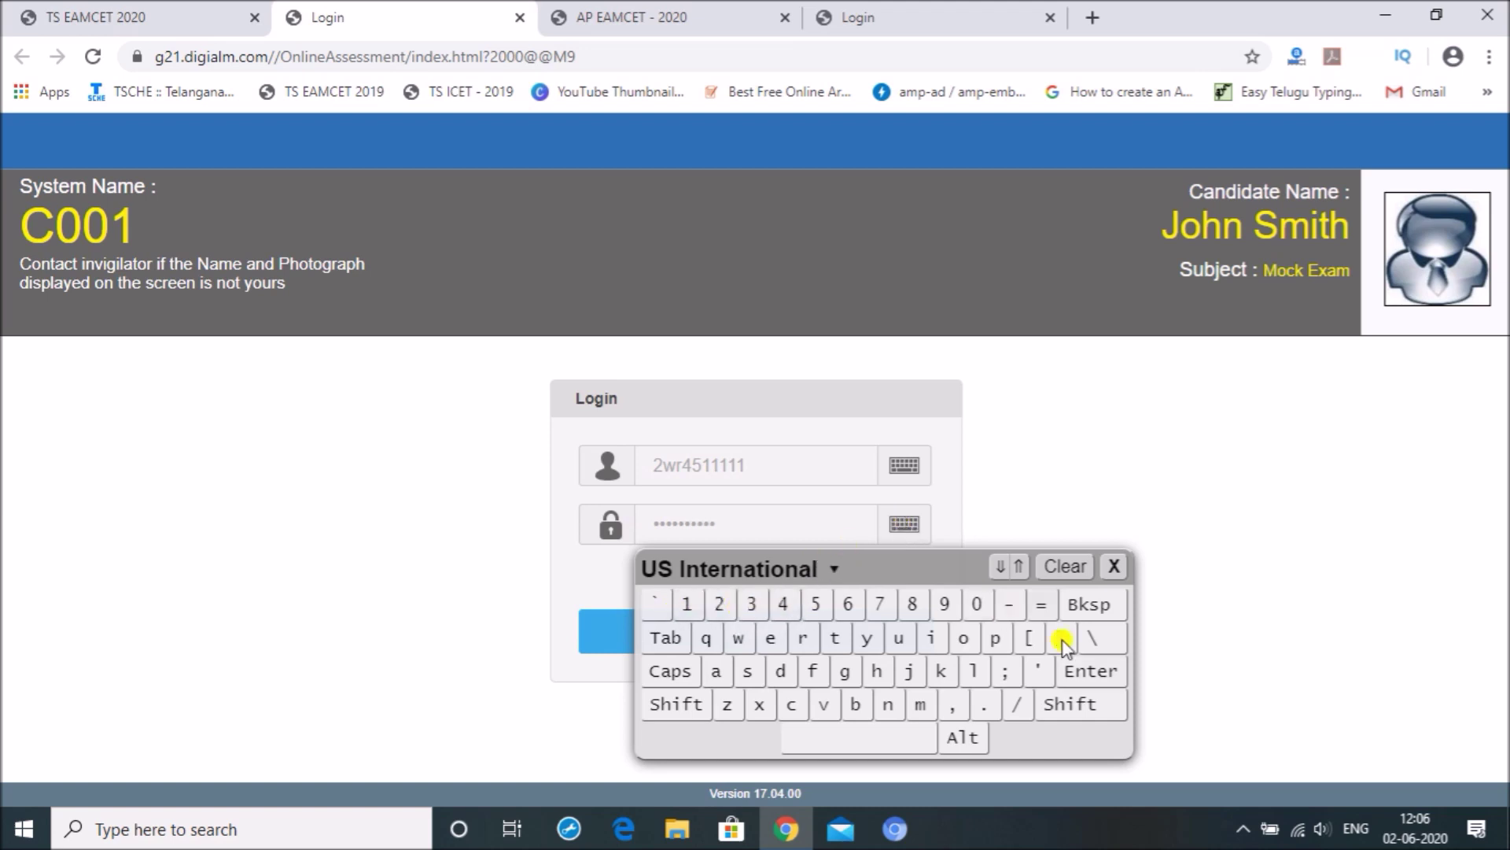
{"action": "left_click", "coordinate": [1118, 566]}
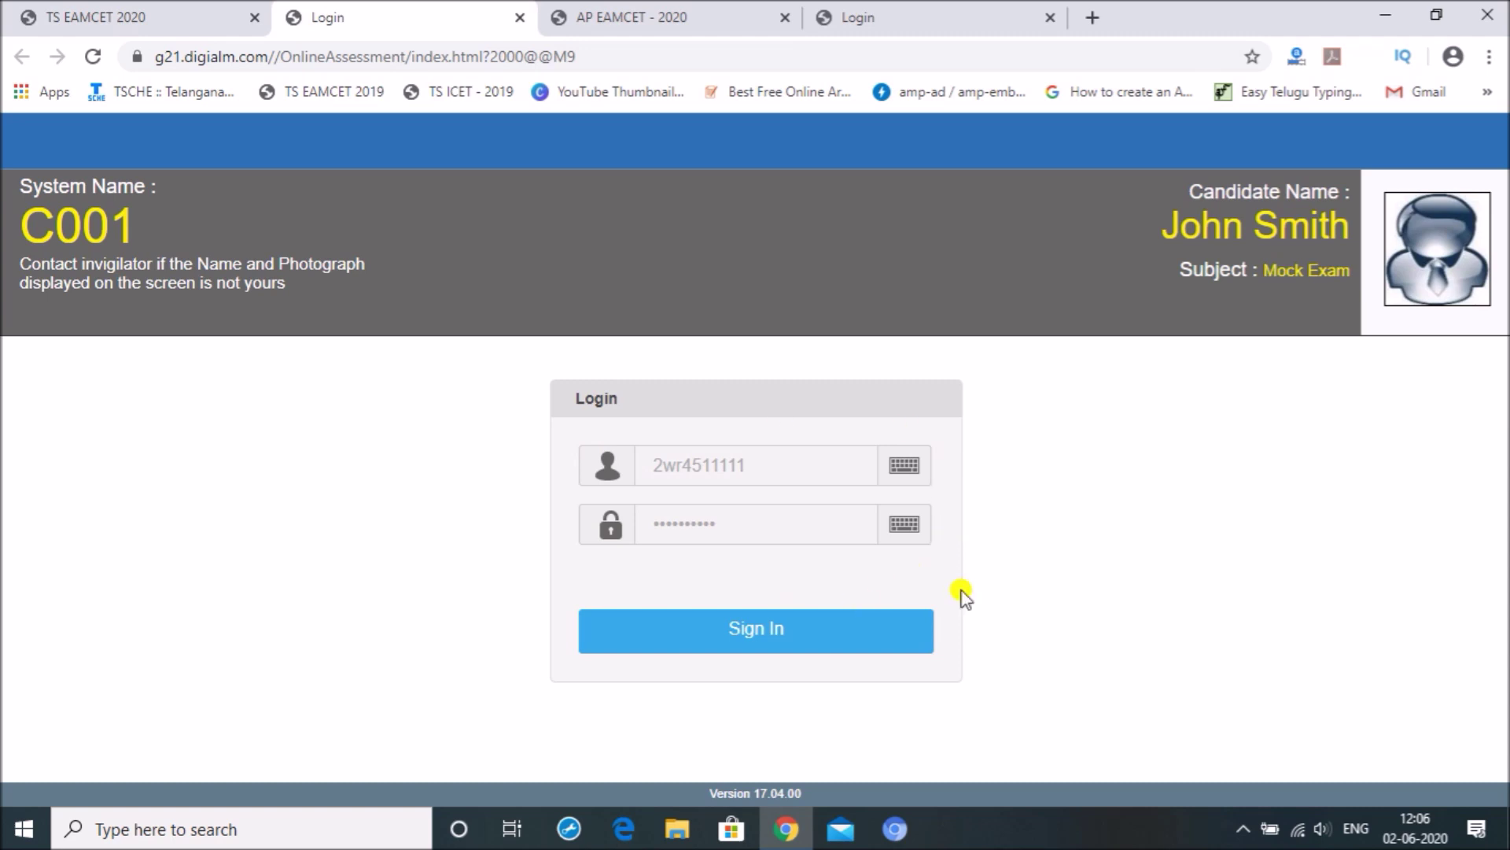
{"action": "left_click", "coordinate": [775, 634]}
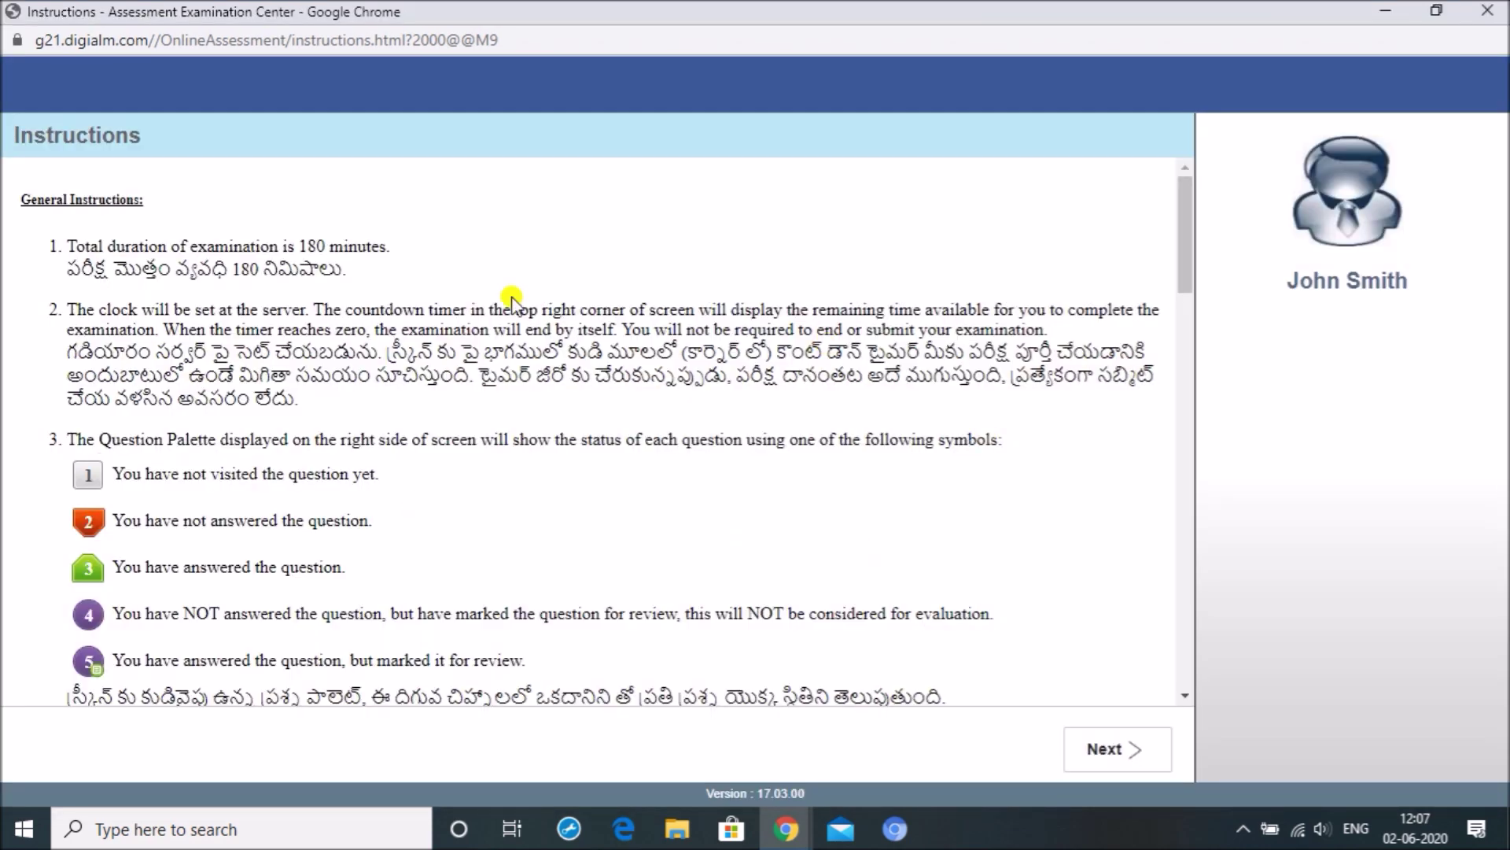
Step: Read through the general exam instructions and continue to the Other Important Instructions page
{"action": "scroll", "coordinate": [789, 419], "scroll_direction": "down", "scroll_amount": 15}
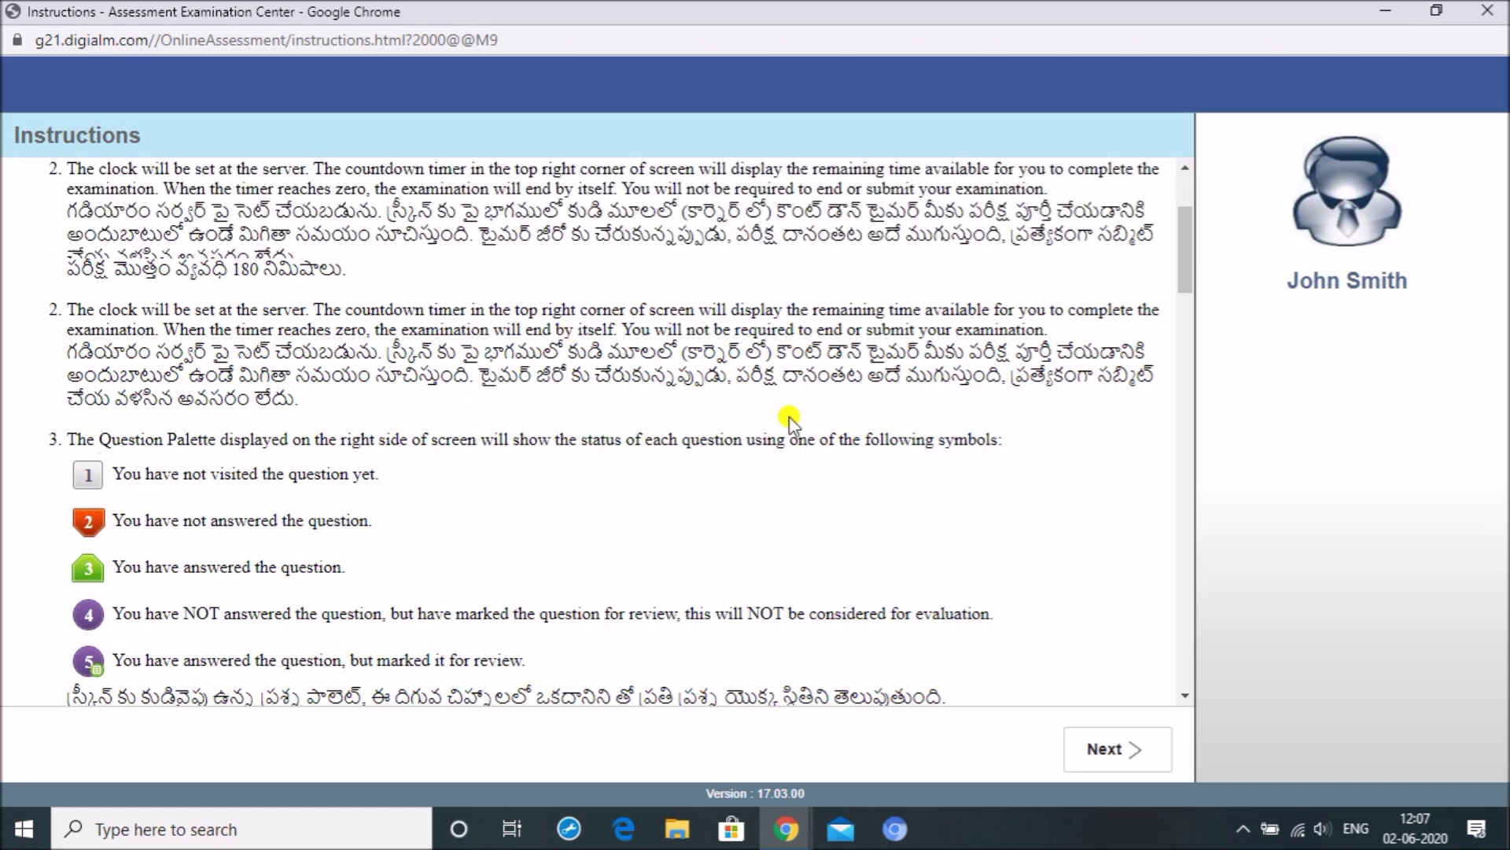
{"action": "scroll", "coordinate": [789, 419], "scroll_direction": "up", "scroll_amount": 15}
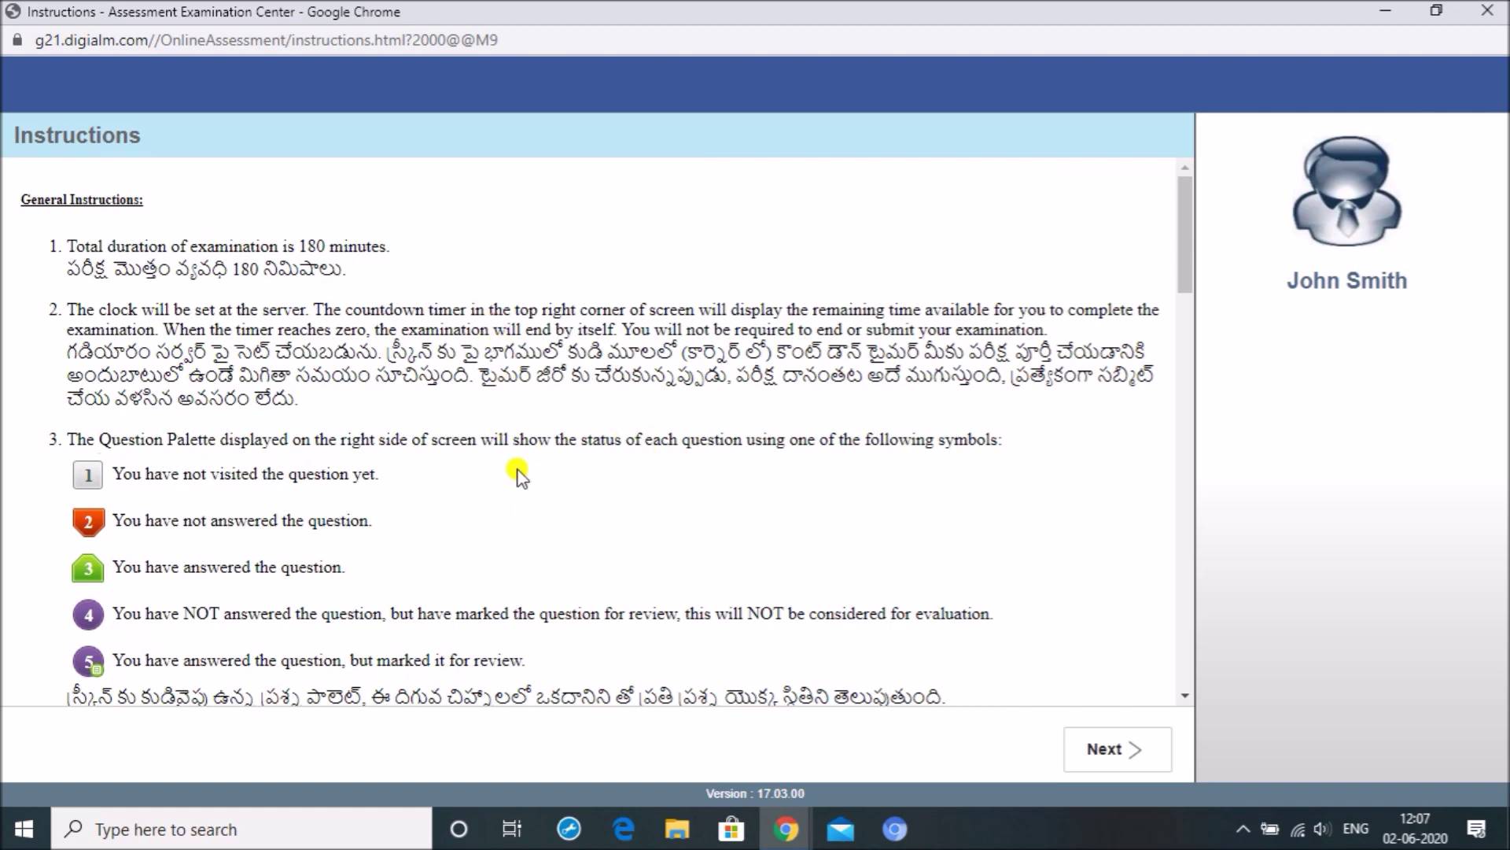
{"action": "scroll", "coordinate": [517, 472], "scroll_direction": "down", "scroll_amount": 15}
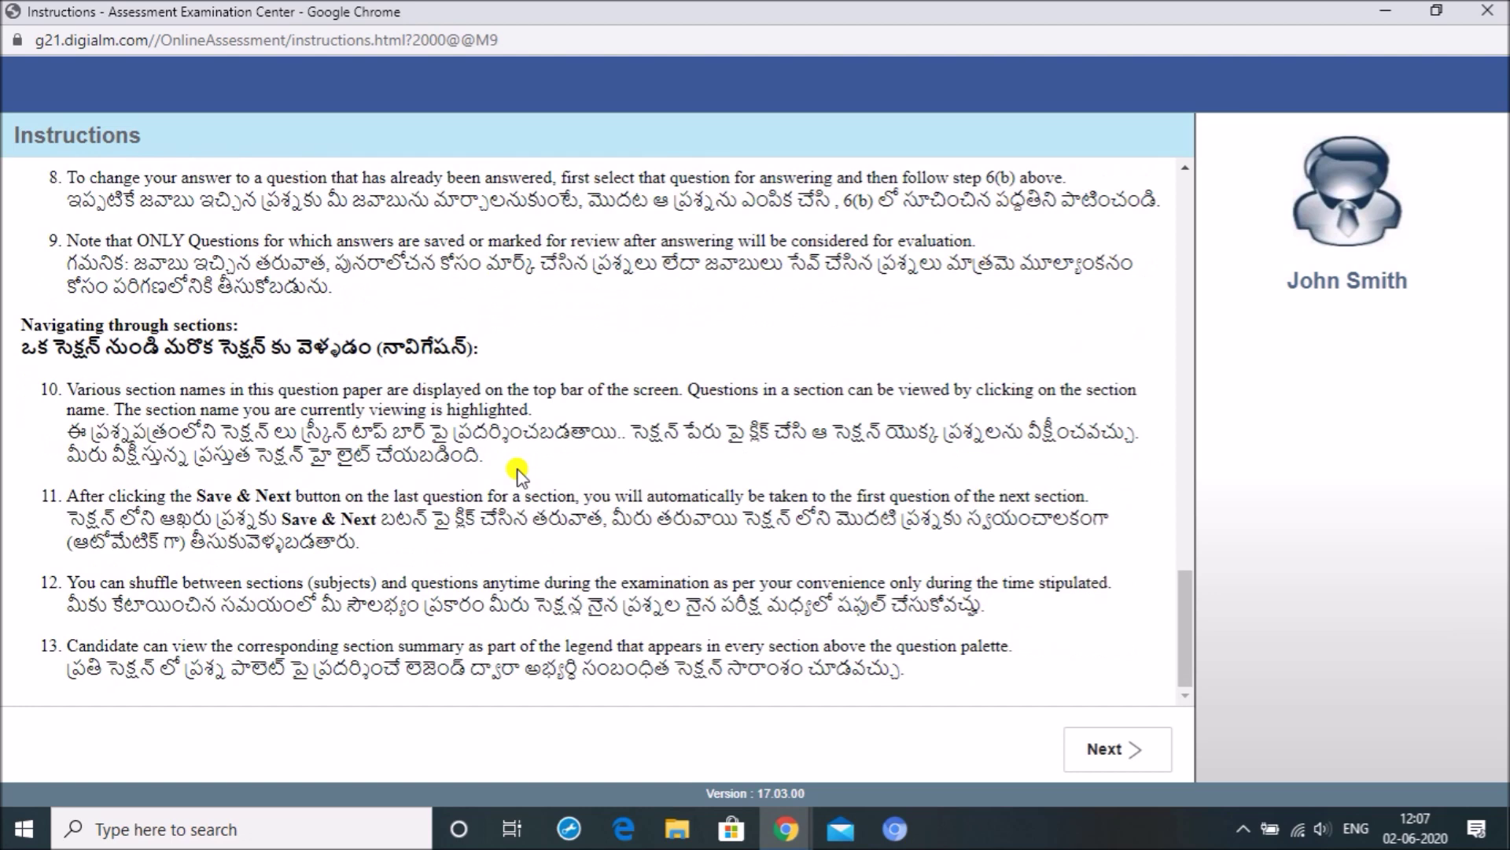
{"action": "scroll", "coordinate": [845, 503], "scroll_direction": "up", "scroll_amount": 7}
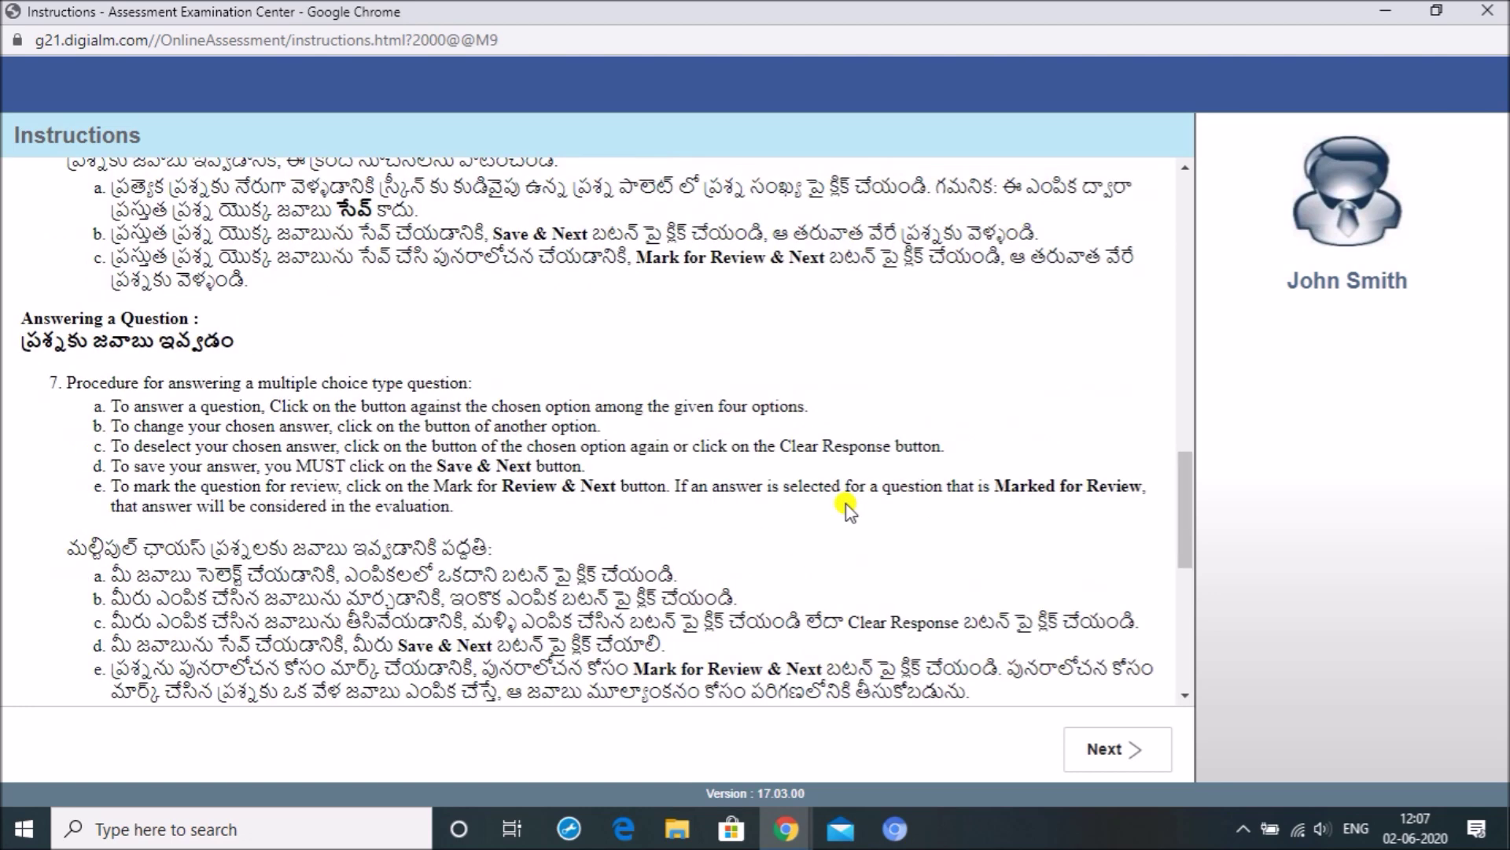
{"action": "scroll", "coordinate": [846, 507], "scroll_direction": "up", "scroll_amount": 8}
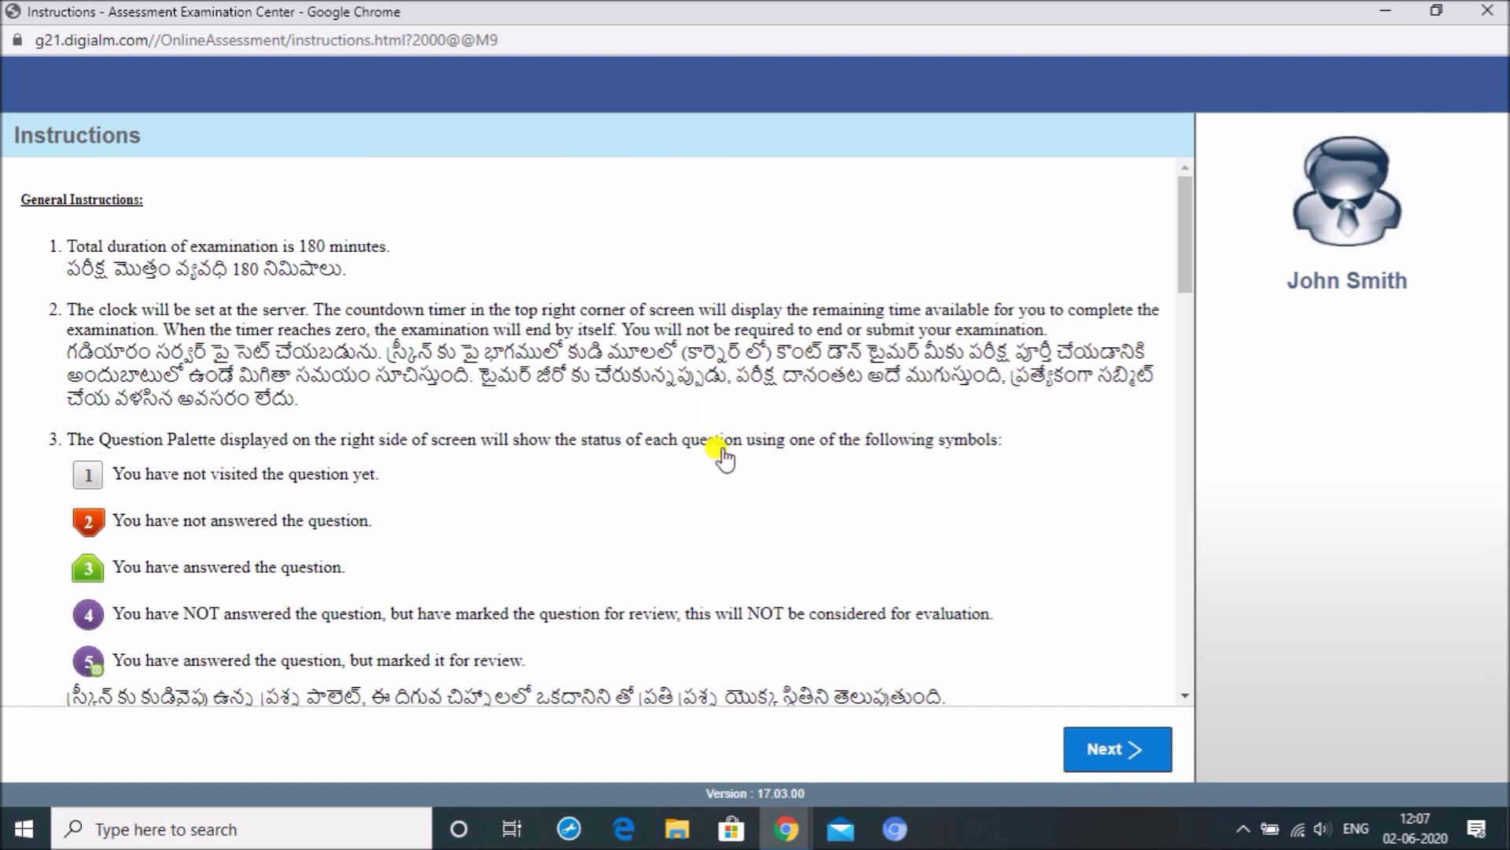
{"action": "left_click", "coordinate": [1120, 751]}
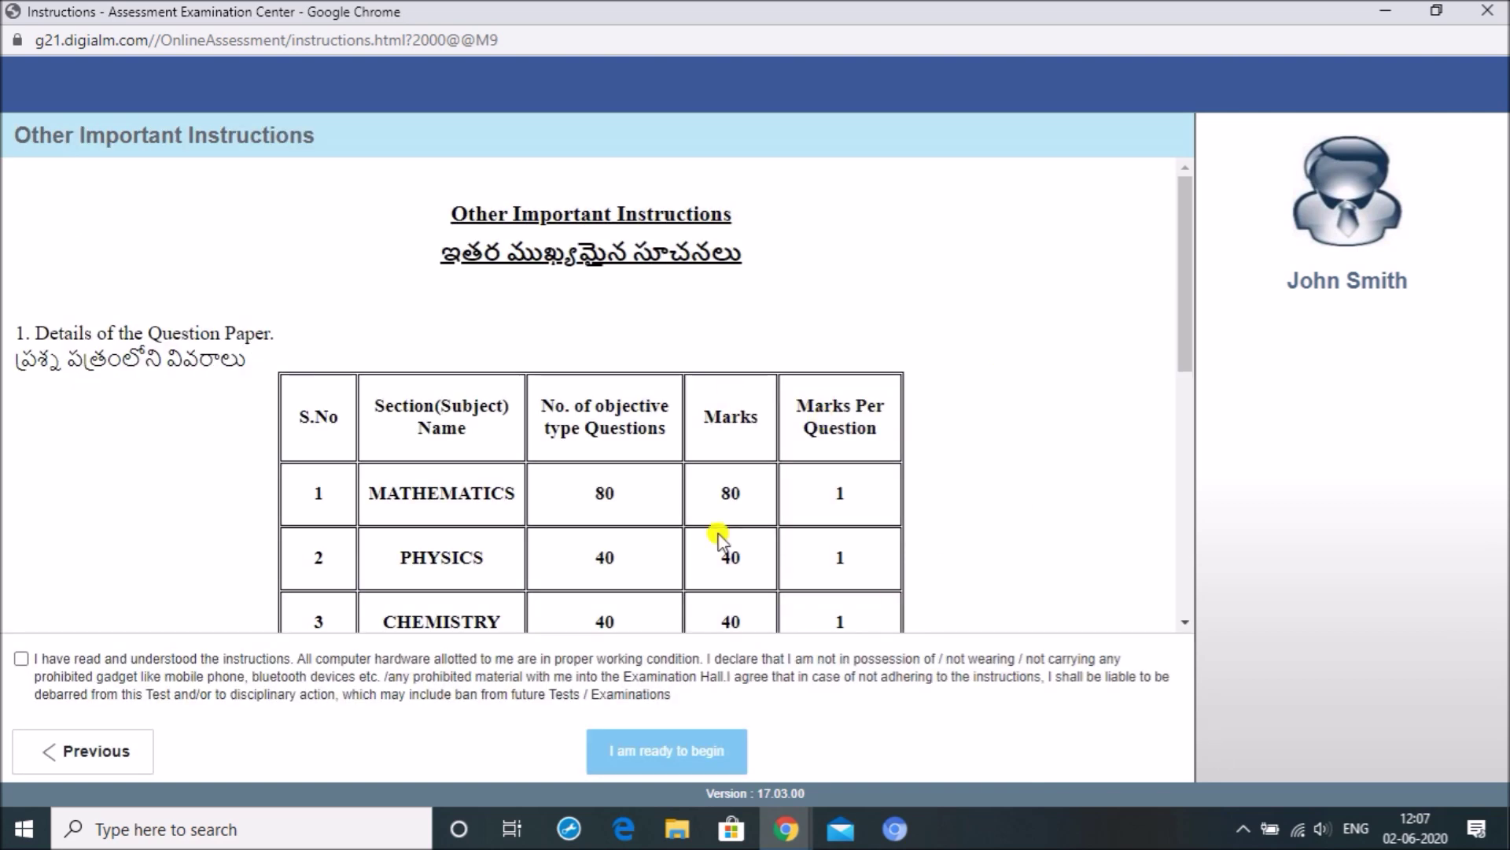
Step: Review the question paper details and rules, accept the declaration, and begin the exam
{"action": "scroll", "coordinate": [966, 460], "scroll_direction": "down", "scroll_amount": 1}
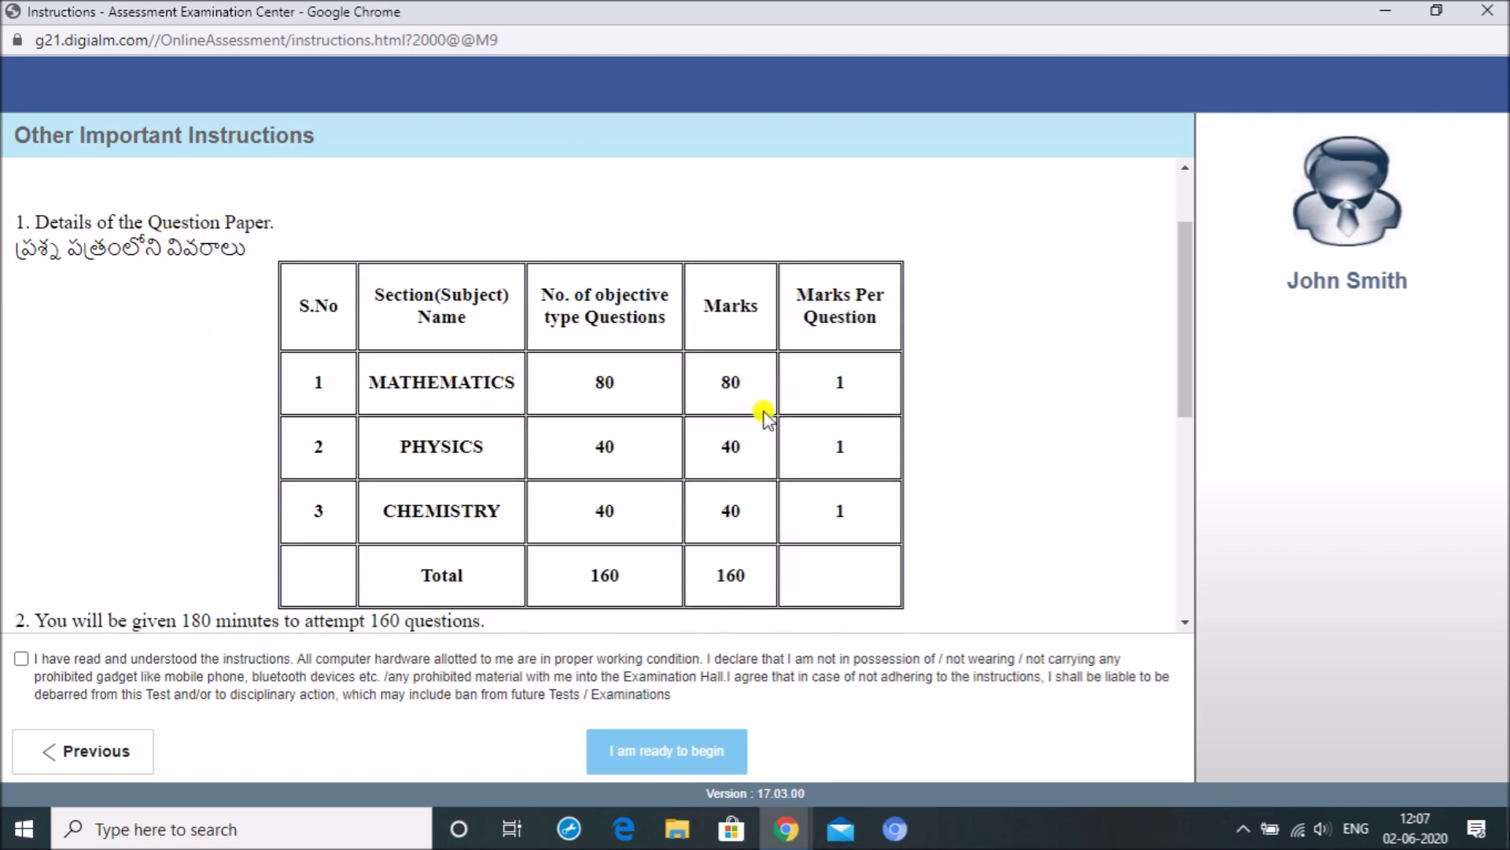
{"action": "scroll", "coordinate": [766, 417], "scroll_direction": "down", "scroll_amount": 1}
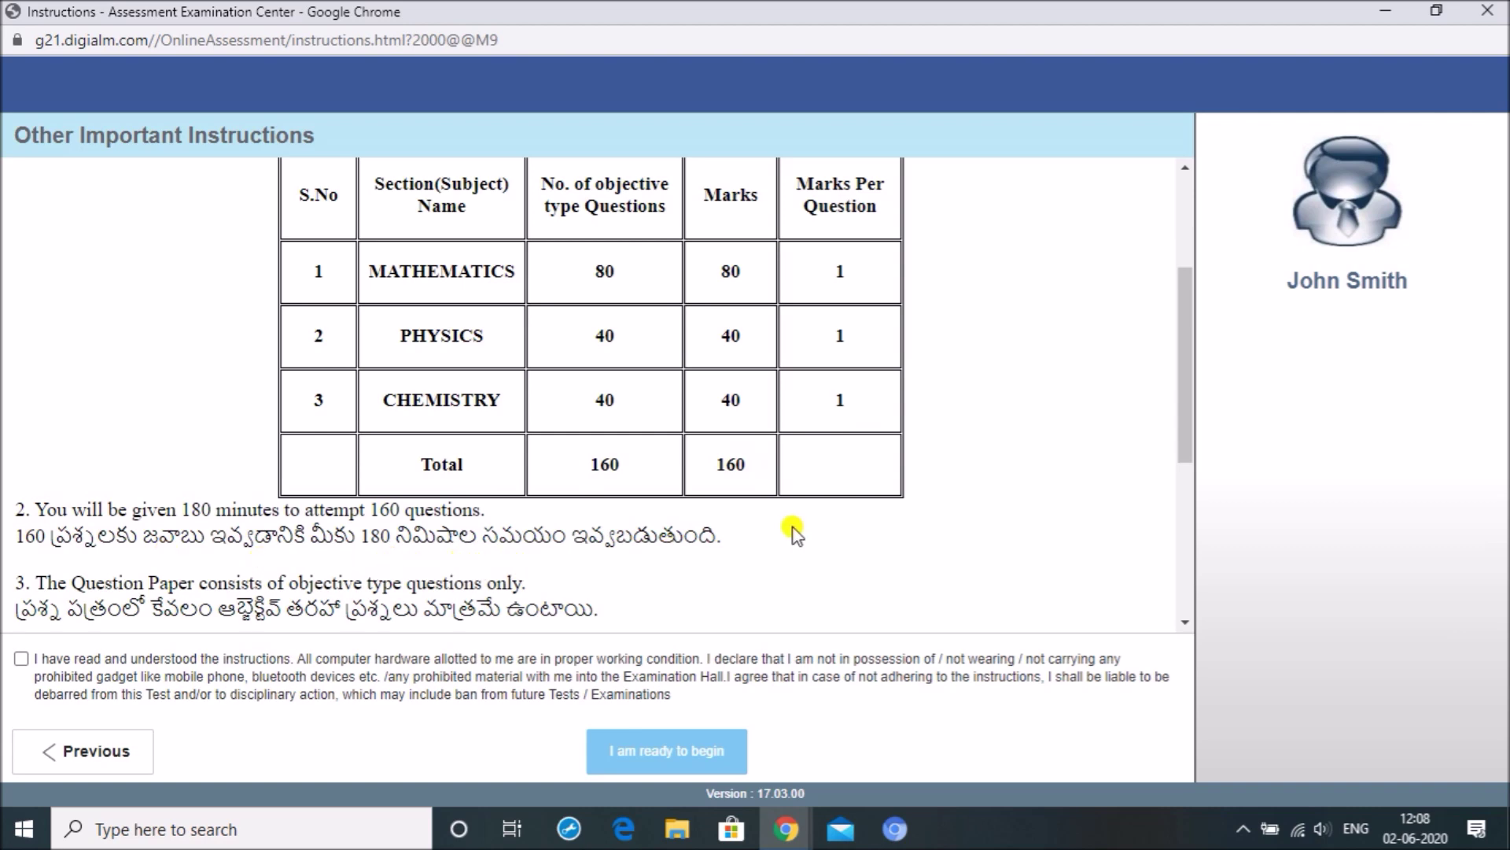
{"action": "scroll", "coordinate": [823, 497], "scroll_direction": "down", "scroll_amount": 5}
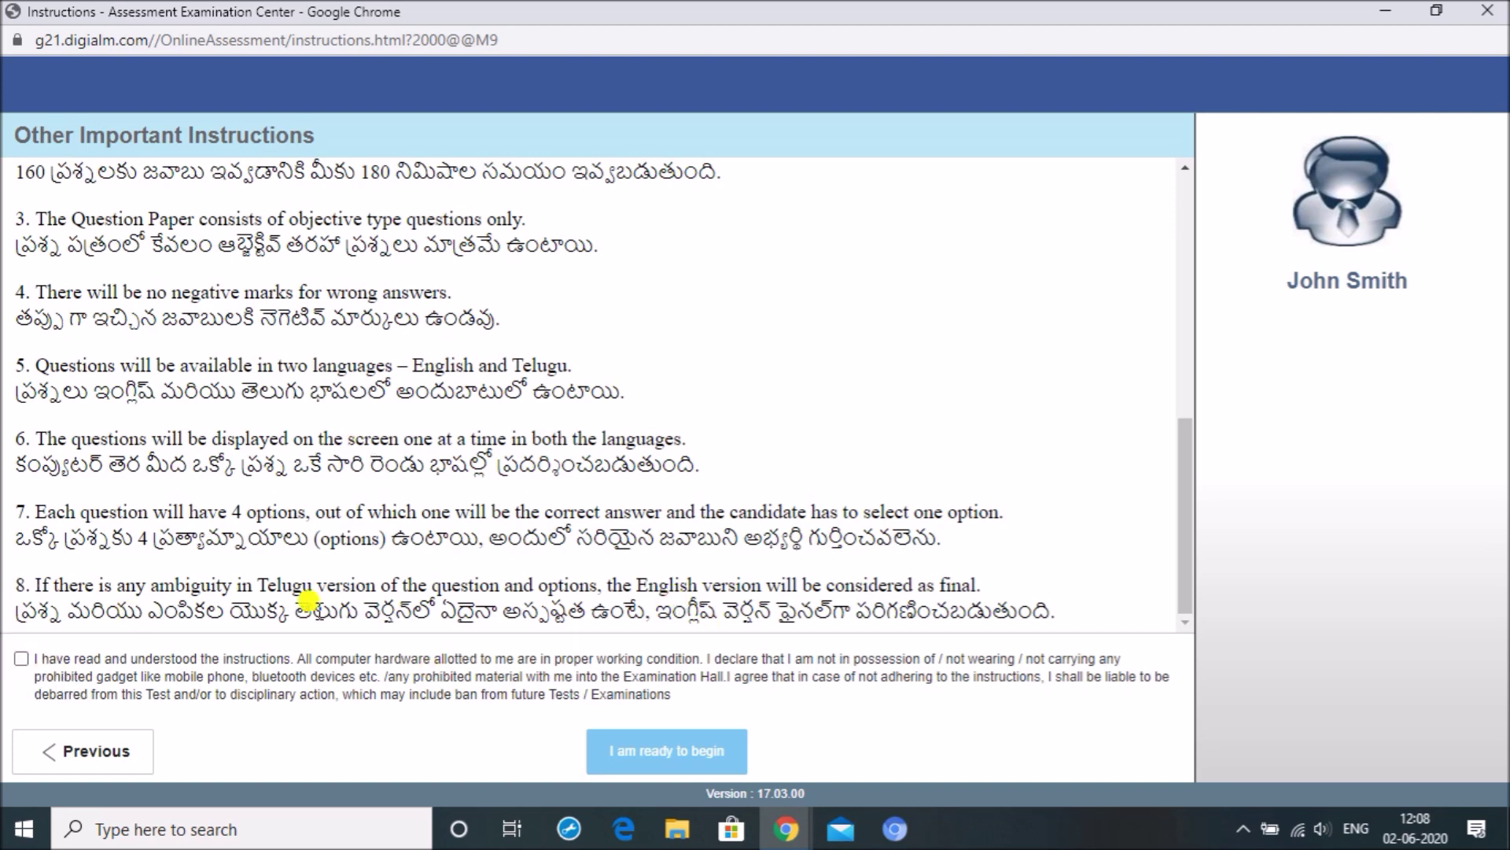
{"action": "left_click", "coordinate": [20, 659]}
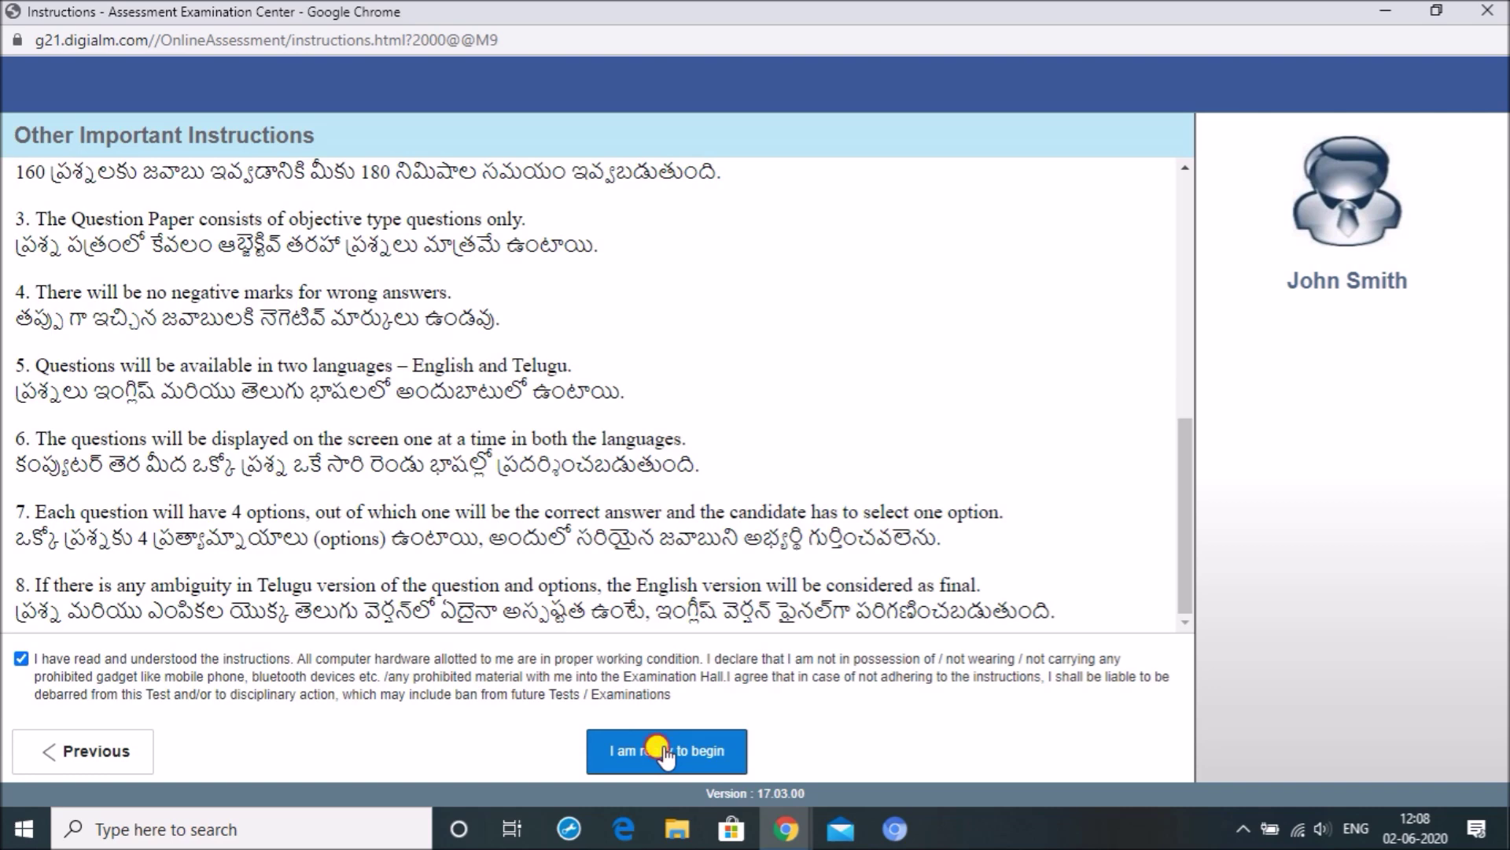
{"action": "left_click", "coordinate": [661, 751]}
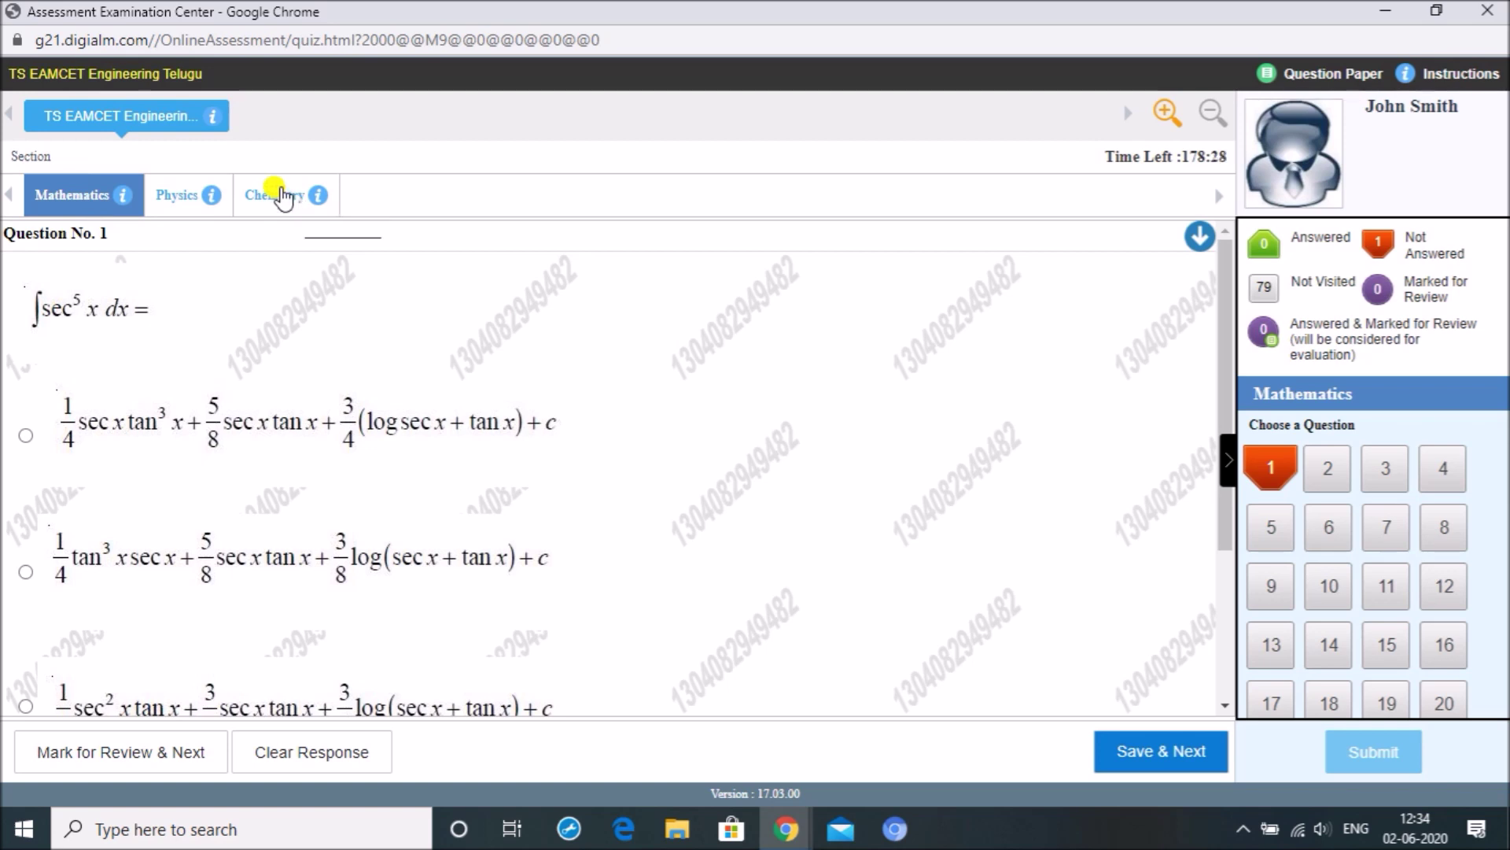
Step: Look over the answer options of Mathematics question 1 and view the full question paper, closing it when done
{"action": "mouse_move", "coordinate": [210, 199]}
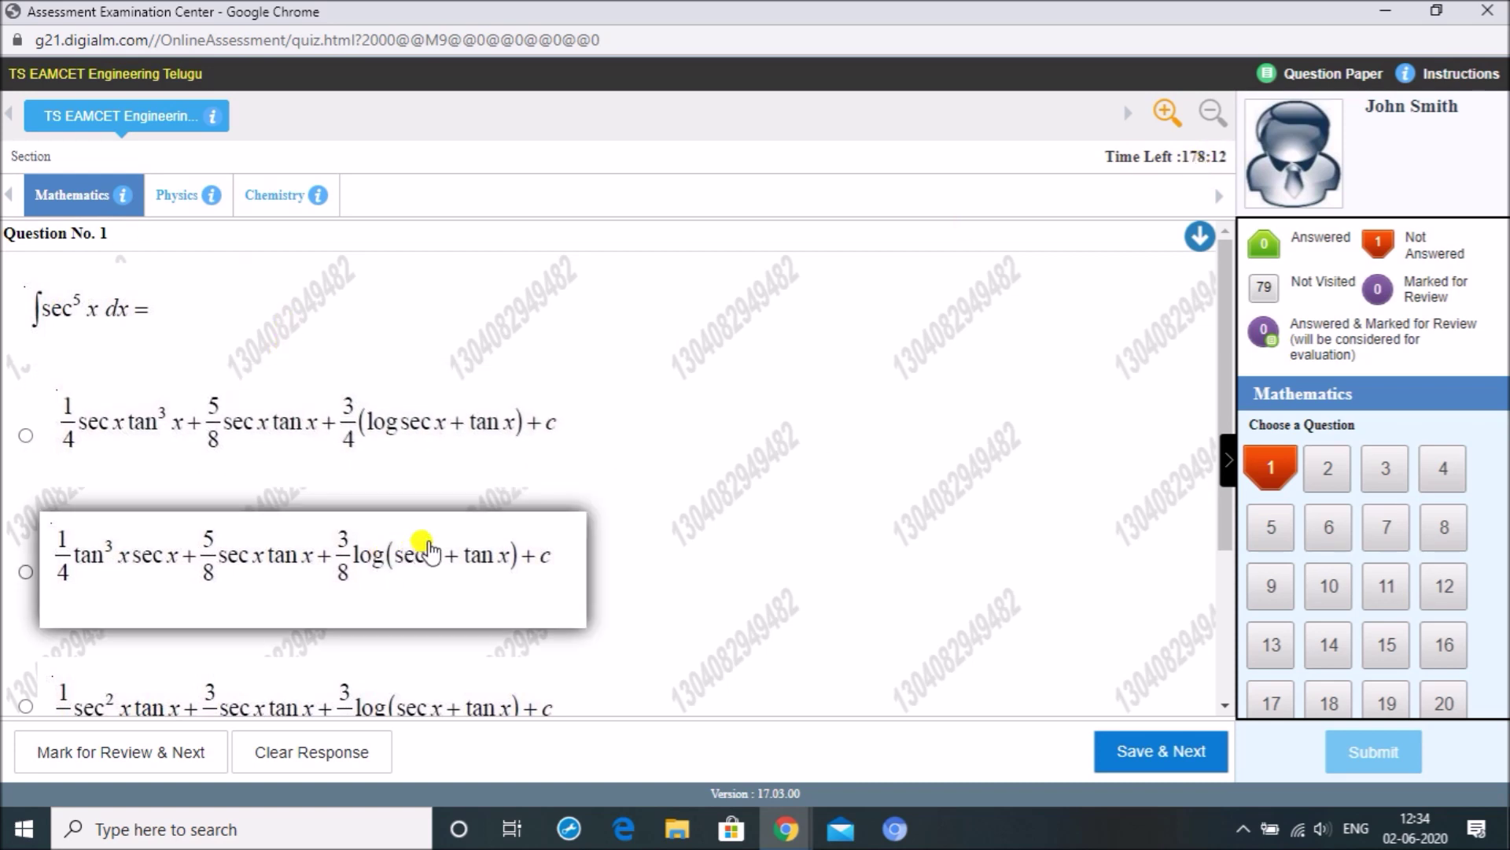
{"action": "scroll", "coordinate": [716, 538], "scroll_direction": "down", "scroll_amount": 2}
{"action": "scroll", "coordinate": [714, 535], "scroll_direction": "up", "scroll_amount": 2}
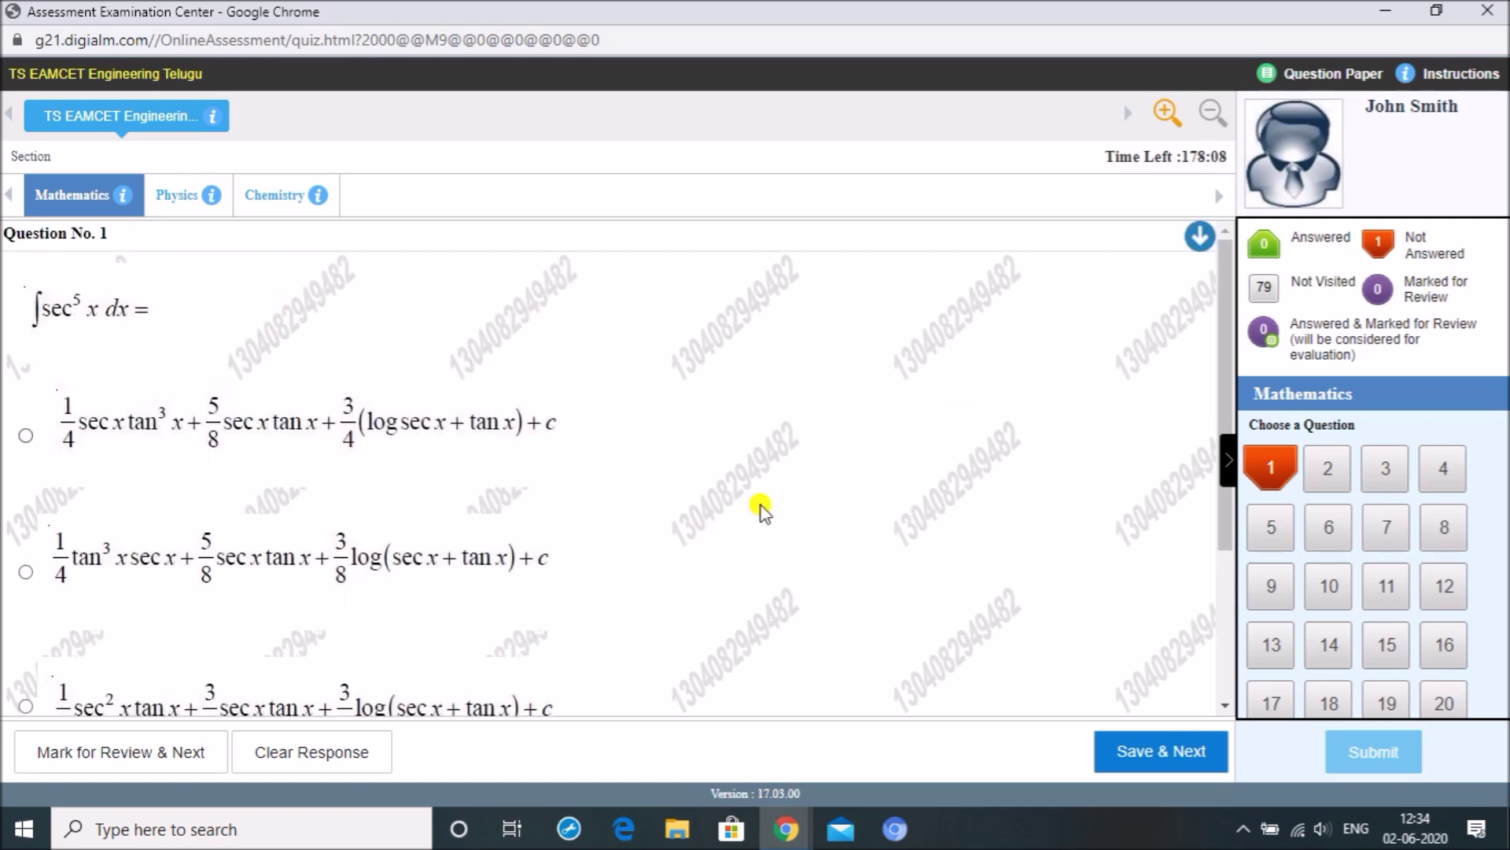
{"action": "left_click", "coordinate": [1327, 79]}
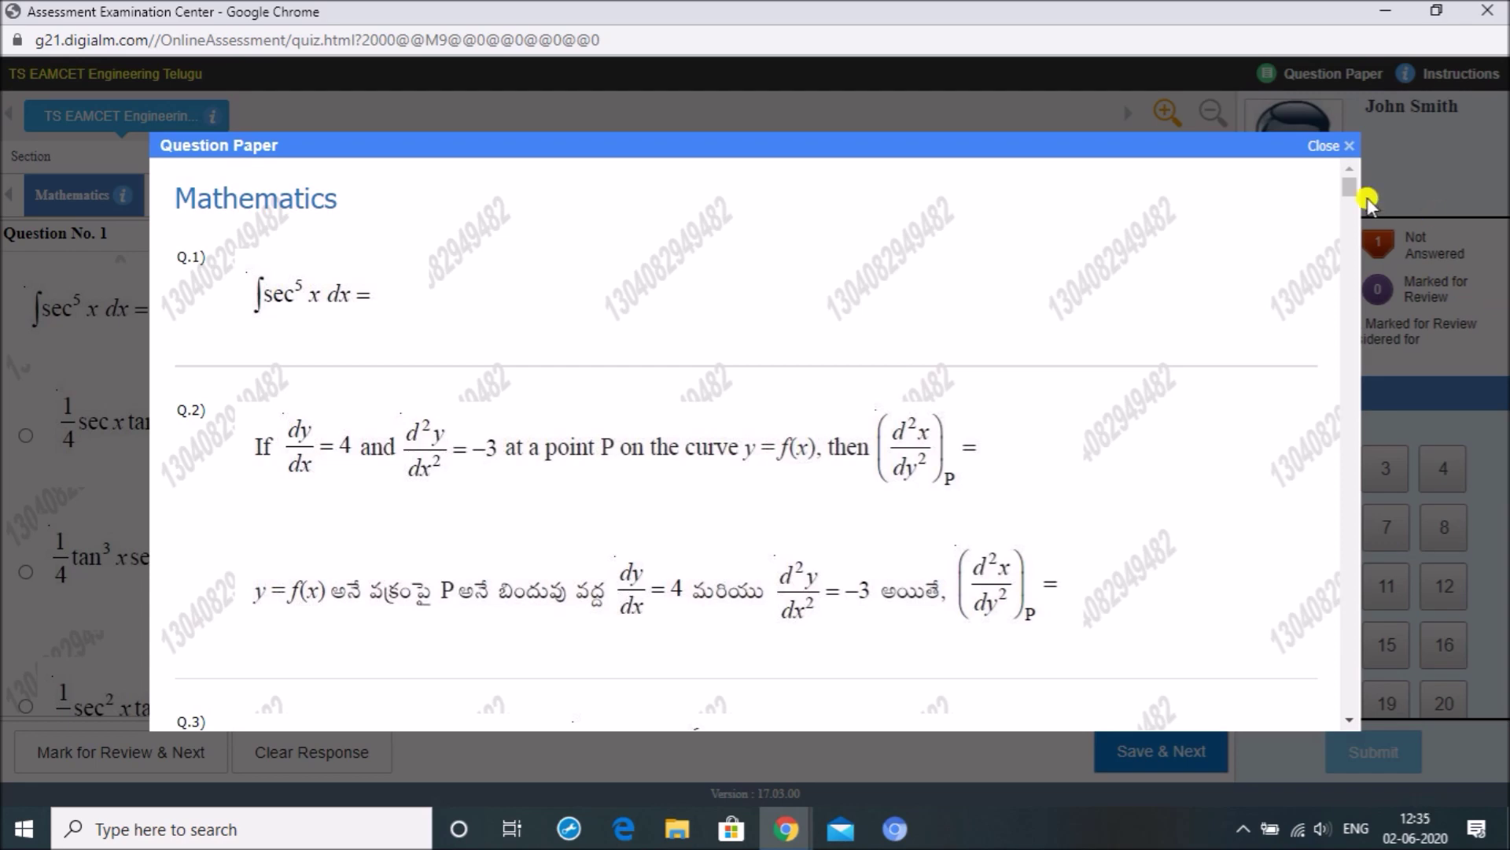
{"action": "mouse_move", "coordinate": [1350, 187]}
{"action": "left_mouse_down"}
{"action": "mouse_move", "coordinate": [1331, 590]}
{"action": "mouse_move", "coordinate": [1348, 698]}
{"action": "mouse_move", "coordinate": [1347, 175]}
{"action": "left_mouse_up"}
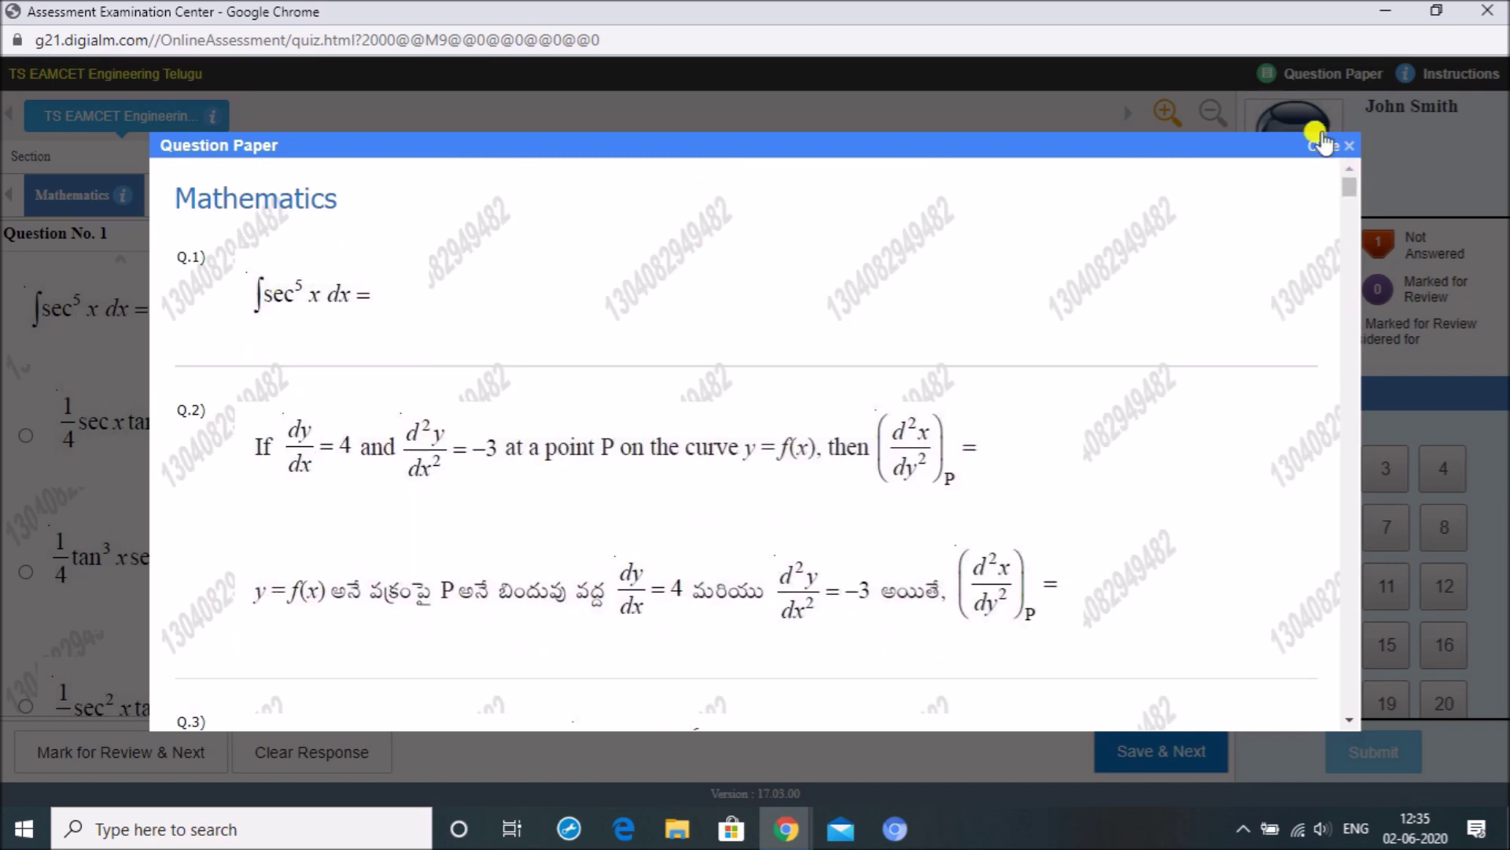
{"action": "left_click", "coordinate": [1330, 145]}
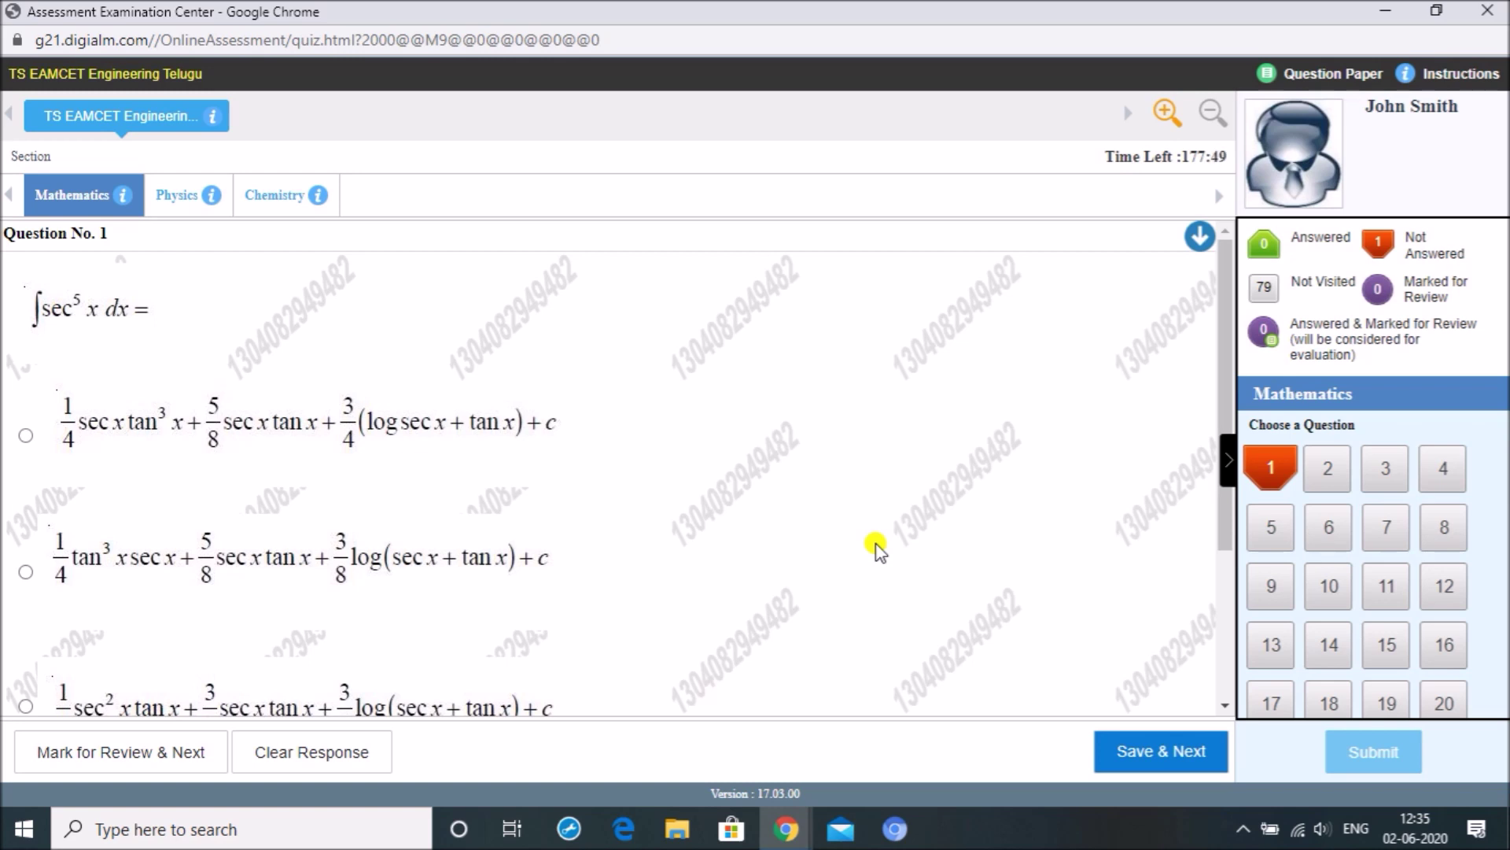
Step: View the general instructions from within the exam and close them again
{"action": "left_click", "coordinate": [1462, 74]}
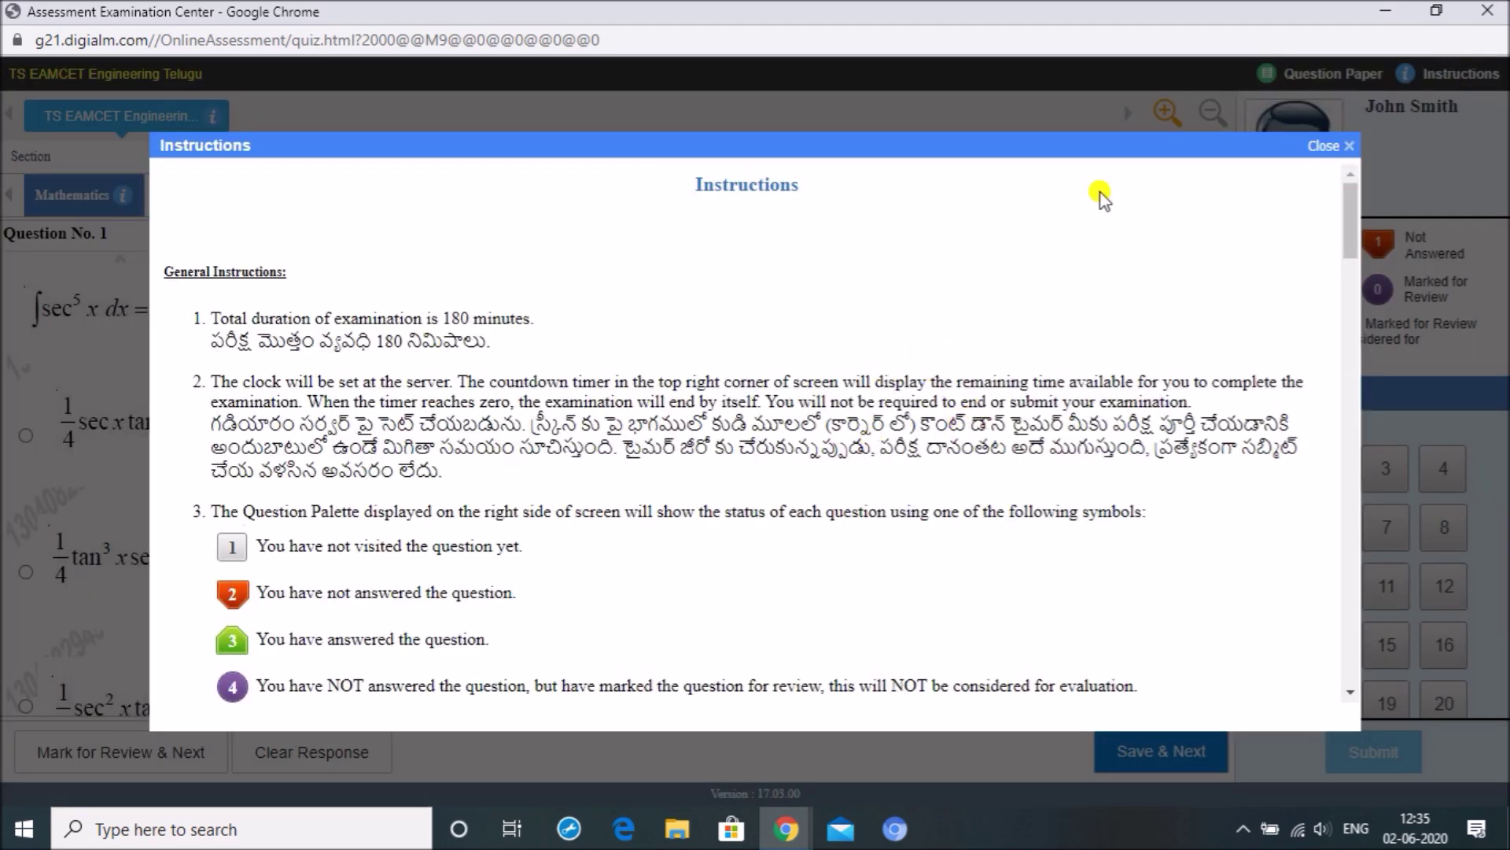
{"action": "mouse_move", "coordinate": [1349, 229]}
{"action": "left_mouse_down"}
{"action": "mouse_move", "coordinate": [1345, 621]}
{"action": "mouse_move", "coordinate": [1342, 201]}
{"action": "left_mouse_up"}
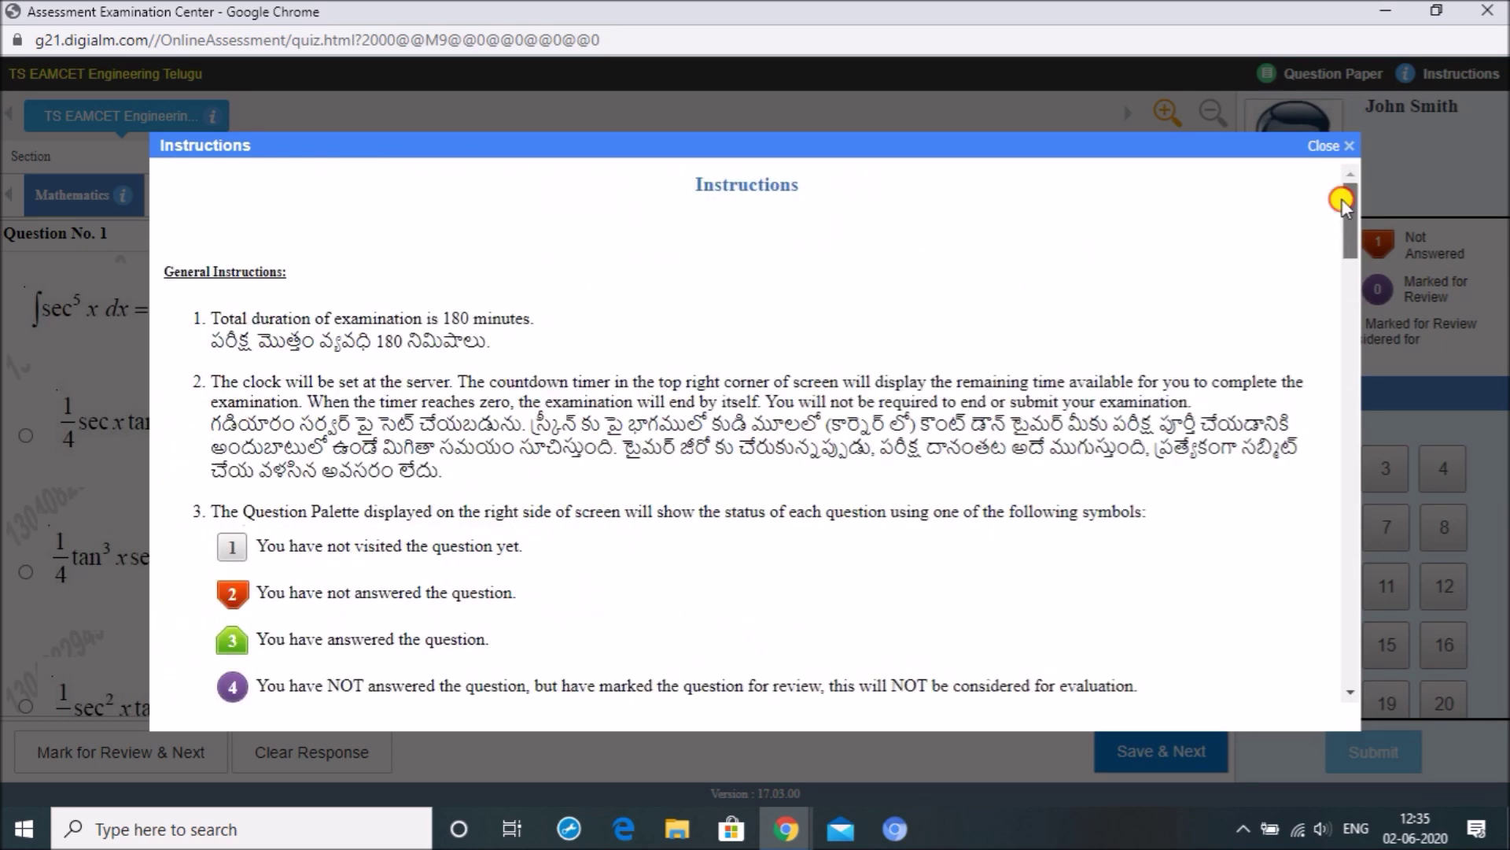
{"action": "left_click", "coordinate": [1325, 146]}
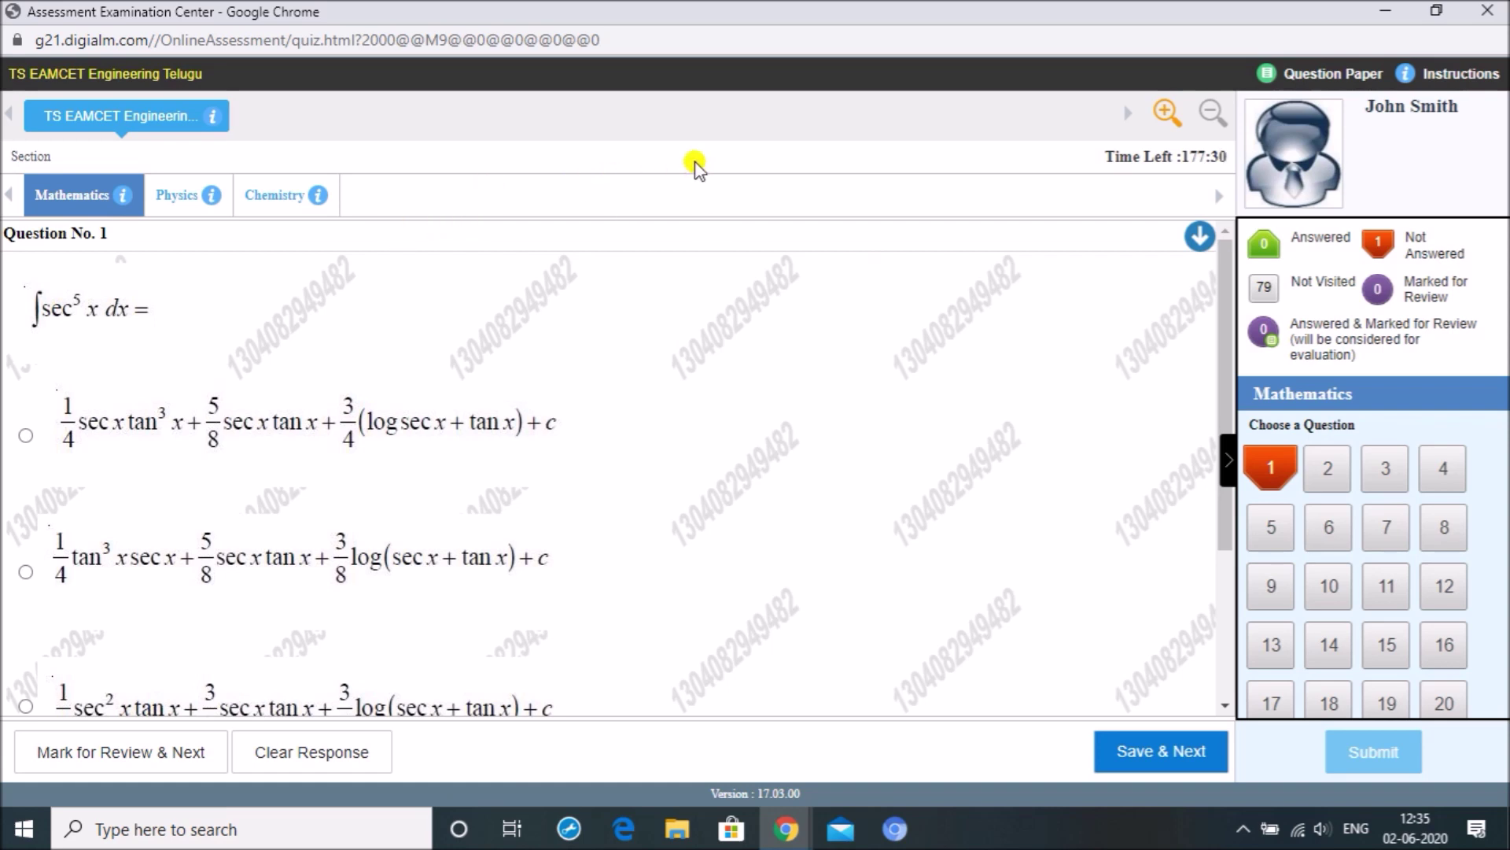
Step: View the Chemistry section, return to Mathematics, and look through question 1's answer options and the question palette
{"action": "left_click", "coordinate": [270, 197]}
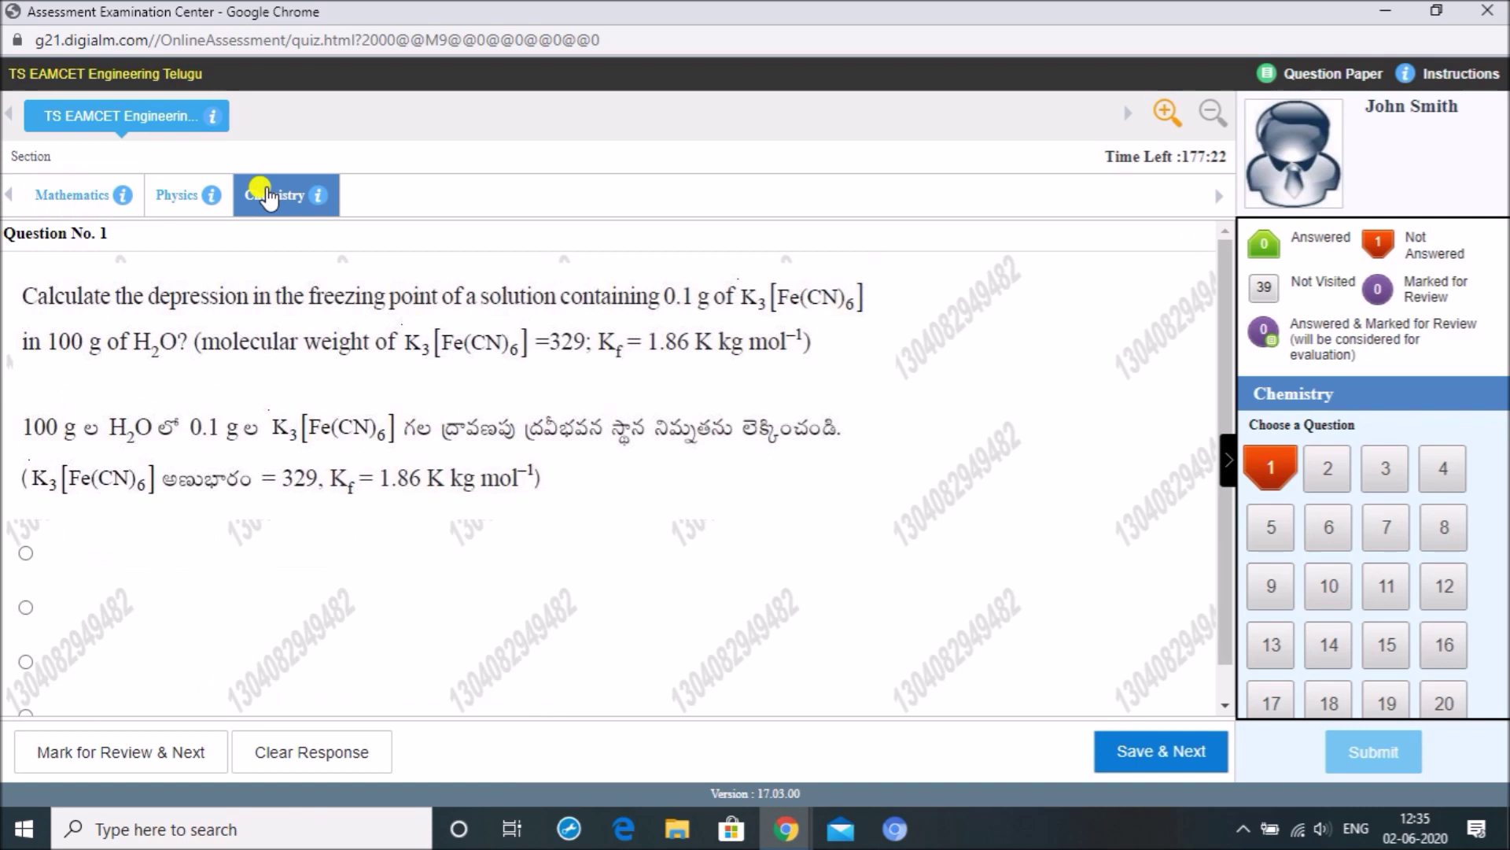
{"action": "left_click", "coordinate": [78, 198]}
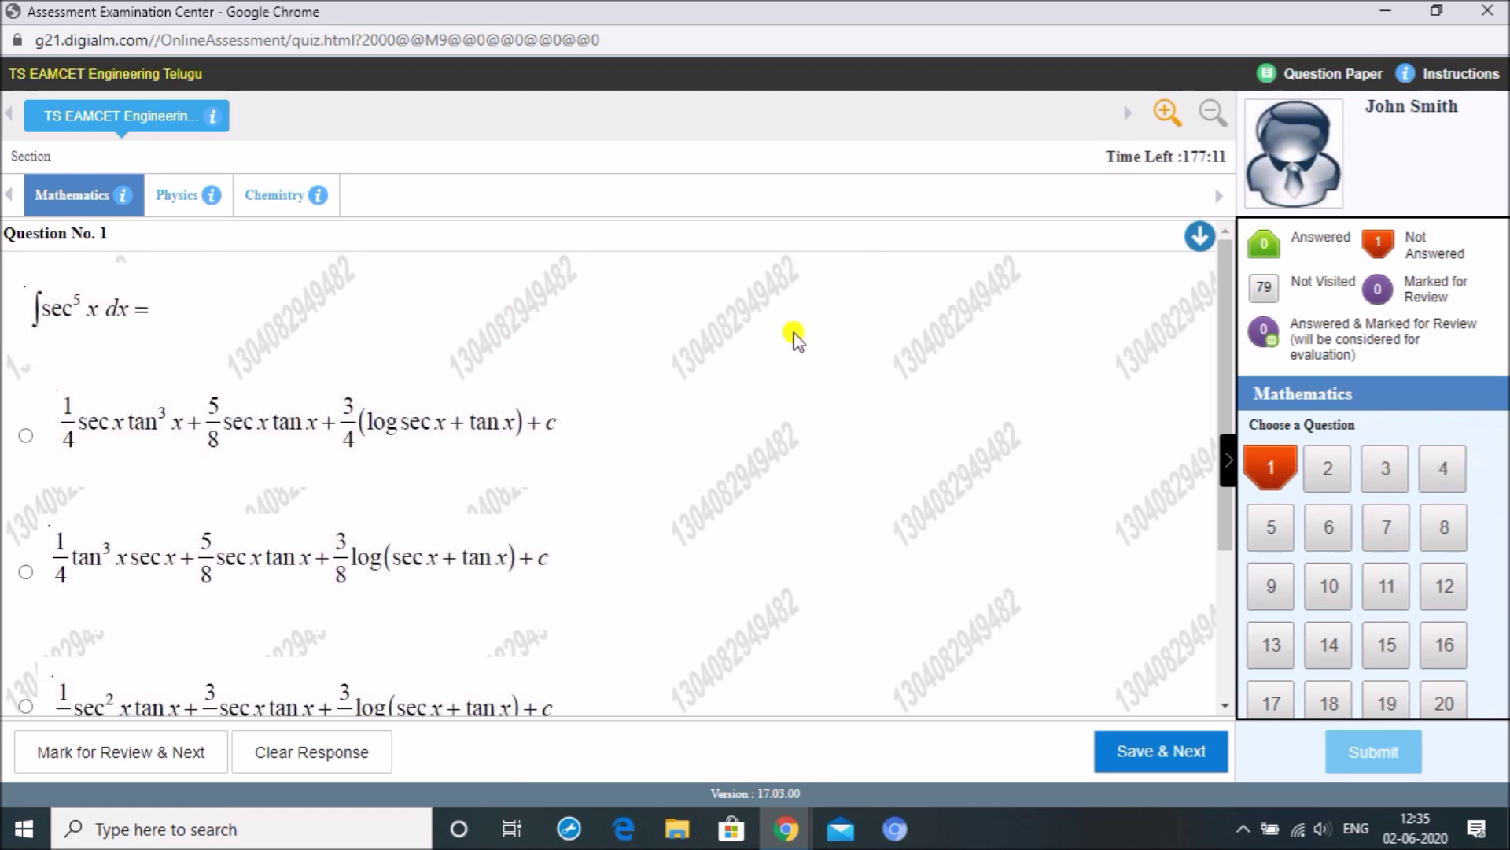
{"action": "left_click_drag", "start_coordinate": [1504, 460], "coordinate": [1504, 542]}
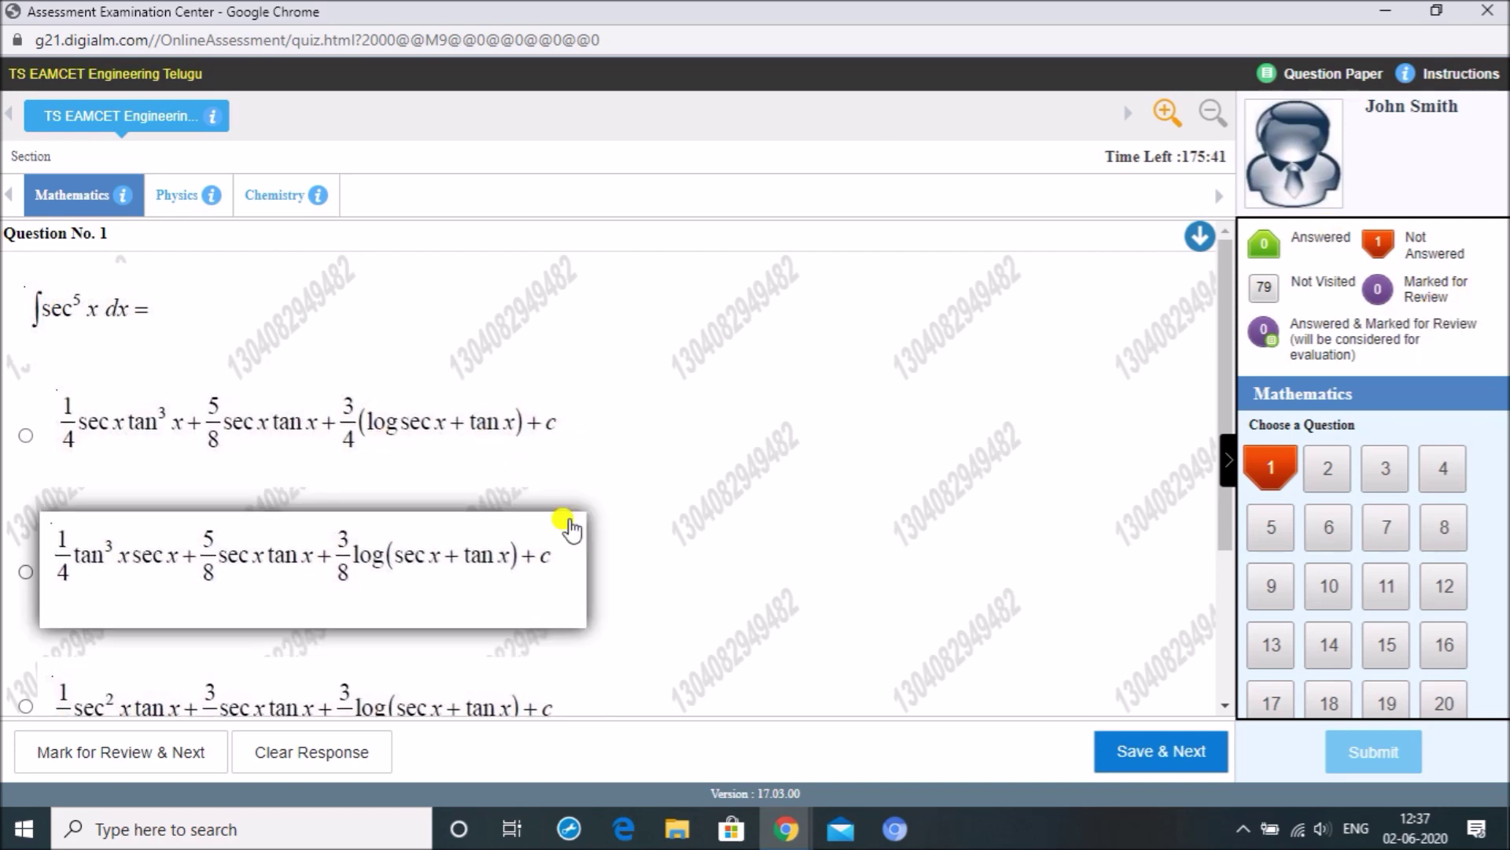
{"action": "scroll", "coordinate": [692, 515], "scroll_direction": "down", "scroll_amount": 1}
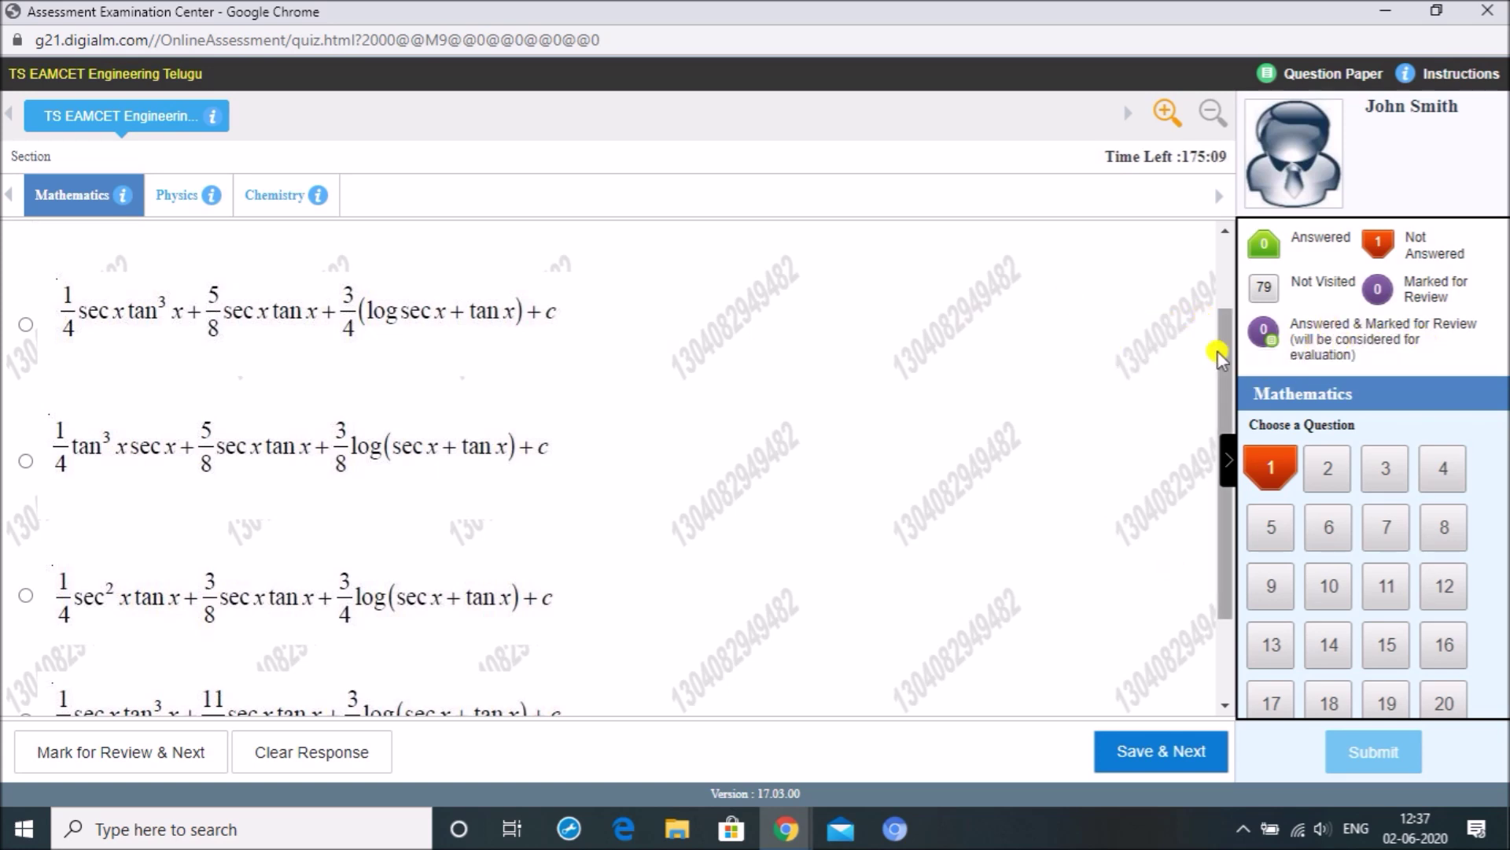
{"action": "scroll", "coordinate": [1238, 354], "scroll_direction": "up", "scroll_amount": 2}
{"action": "mouse_move", "coordinate": [1504, 464]}
{"action": "left_mouse_down"}
{"action": "mouse_move", "coordinate": [1503, 693]}
{"action": "mouse_move", "coordinate": [1504, 462]}
{"action": "left_mouse_up"}
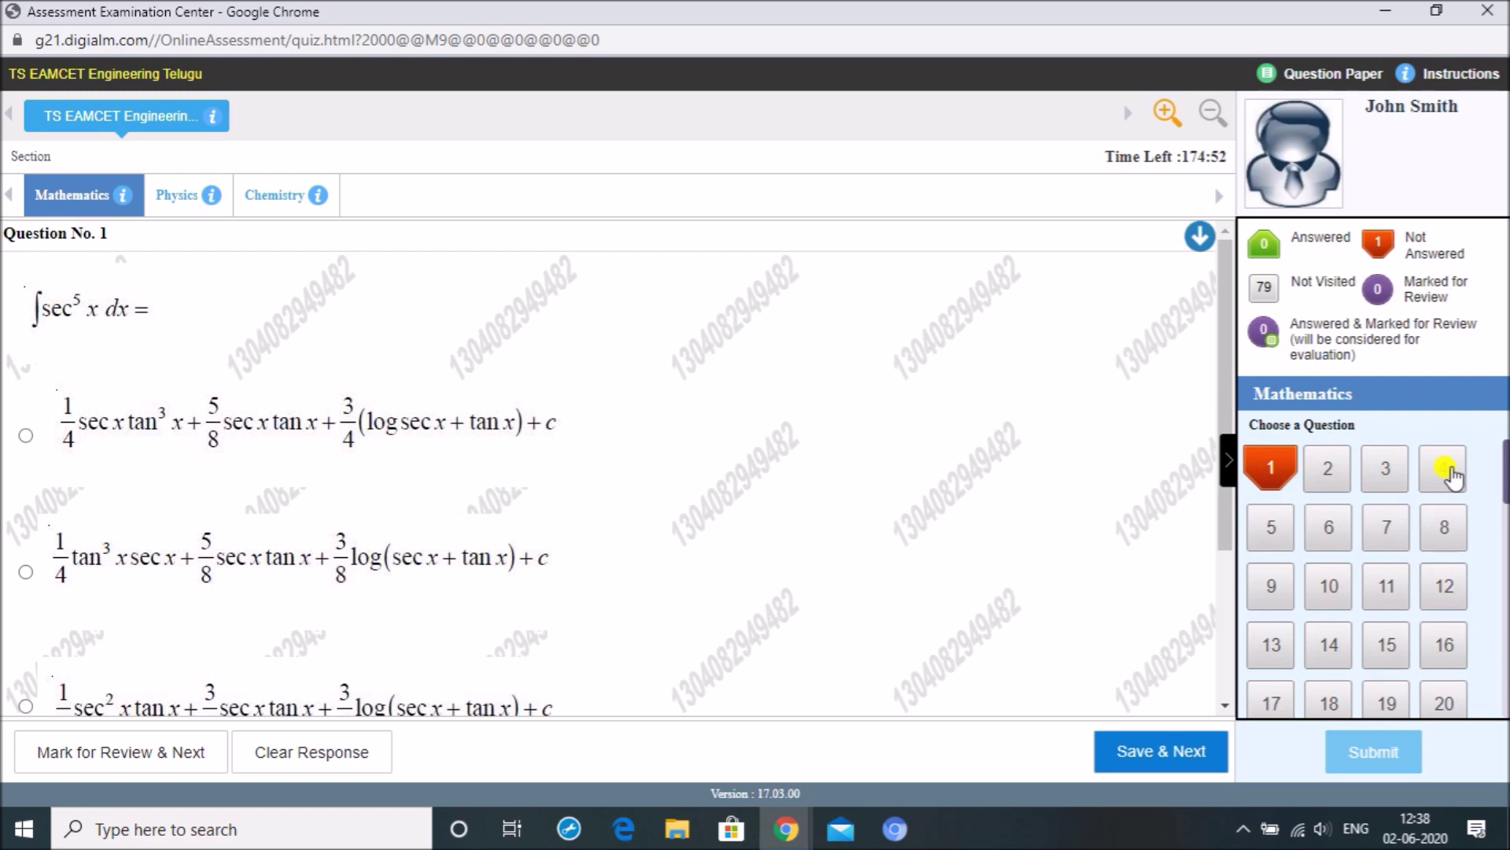
Step: Open Mathematics question 10 and look through its English and Telugu statement and its answer options
{"action": "left_click", "coordinate": [1328, 587]}
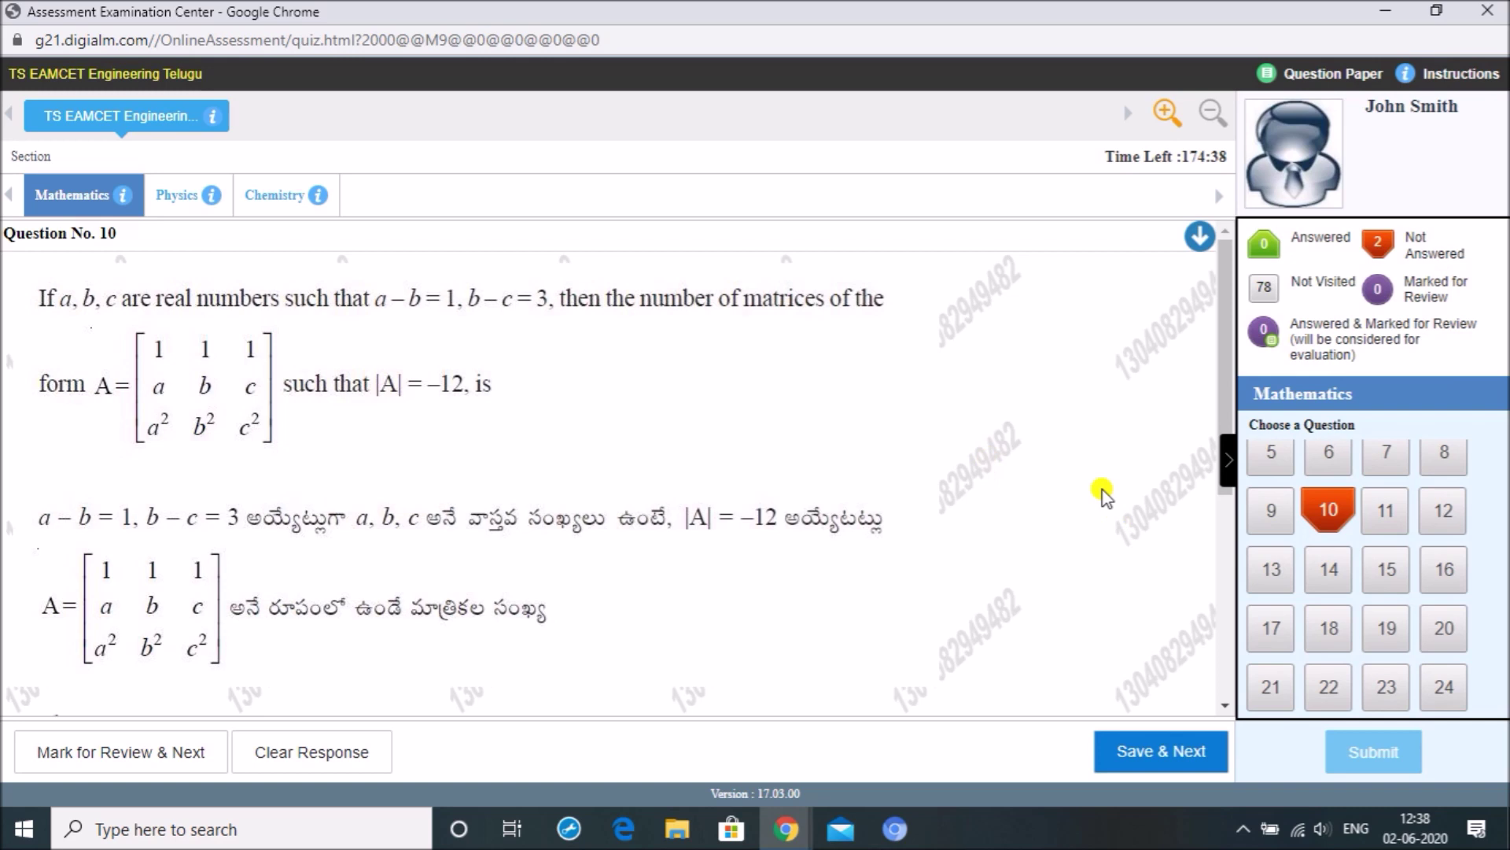
{"action": "scroll", "coordinate": [1103, 493], "scroll_direction": "down", "scroll_amount": 5}
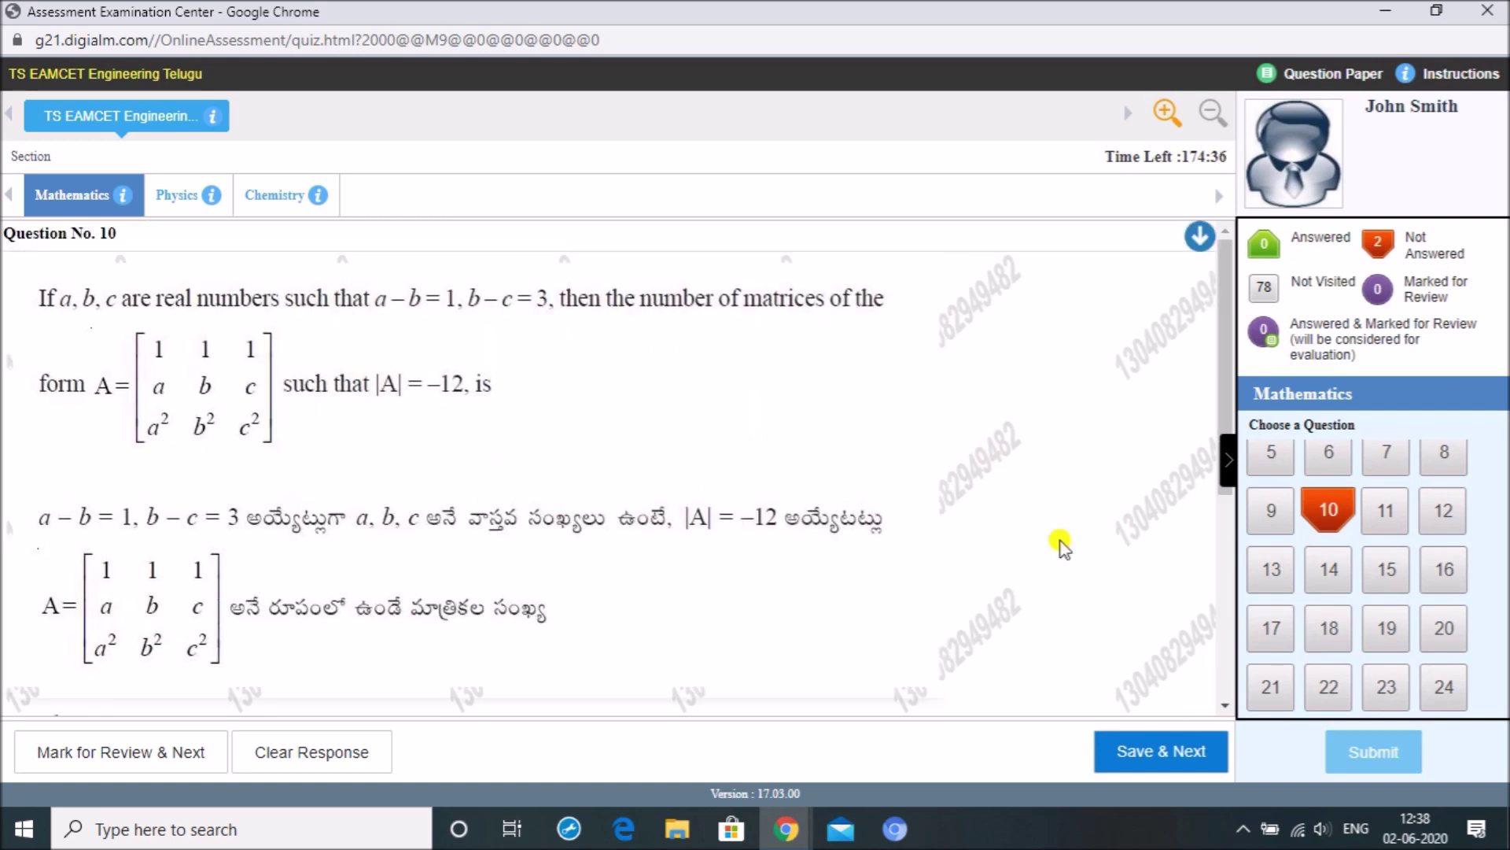
{"action": "scroll", "coordinate": [1058, 540], "scroll_direction": "down", "scroll_amount": 4}
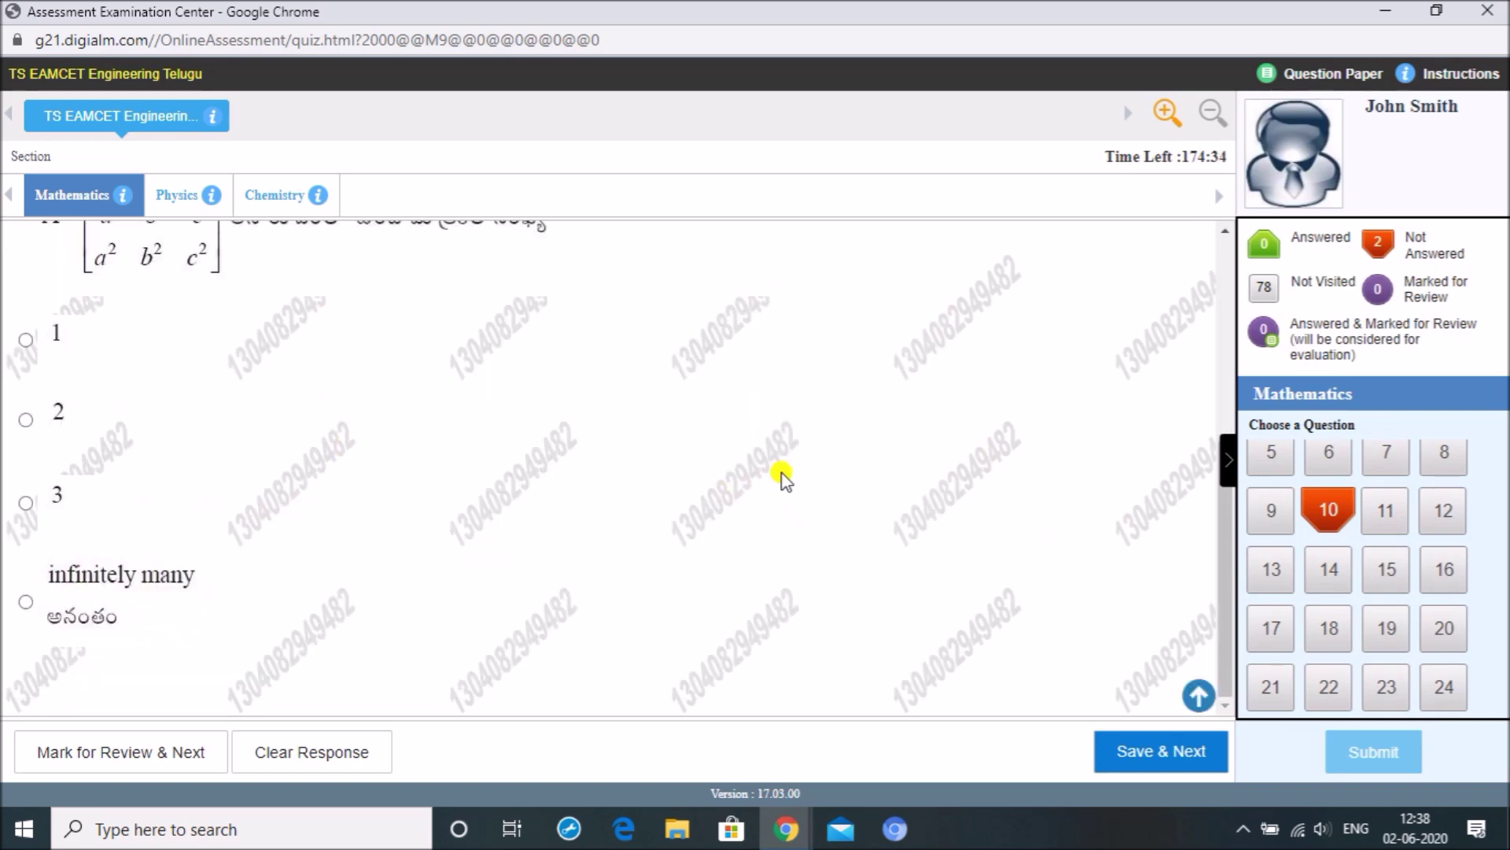
{"action": "scroll", "coordinate": [829, 489], "scroll_direction": "up", "scroll_amount": 3}
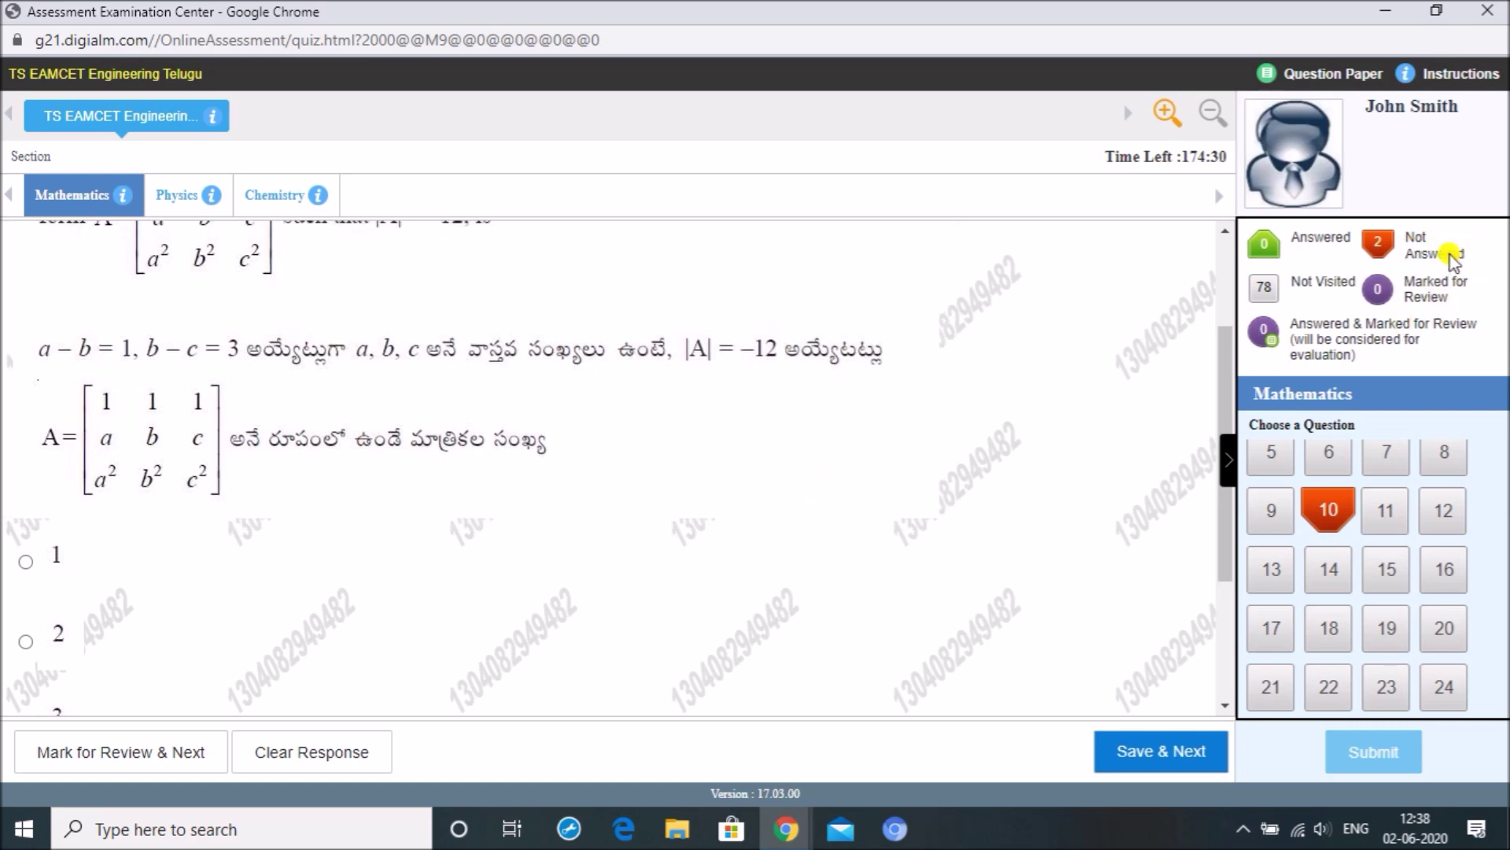
{"action": "scroll", "coordinate": [1446, 519], "scroll_direction": "up", "scroll_amount": 2}
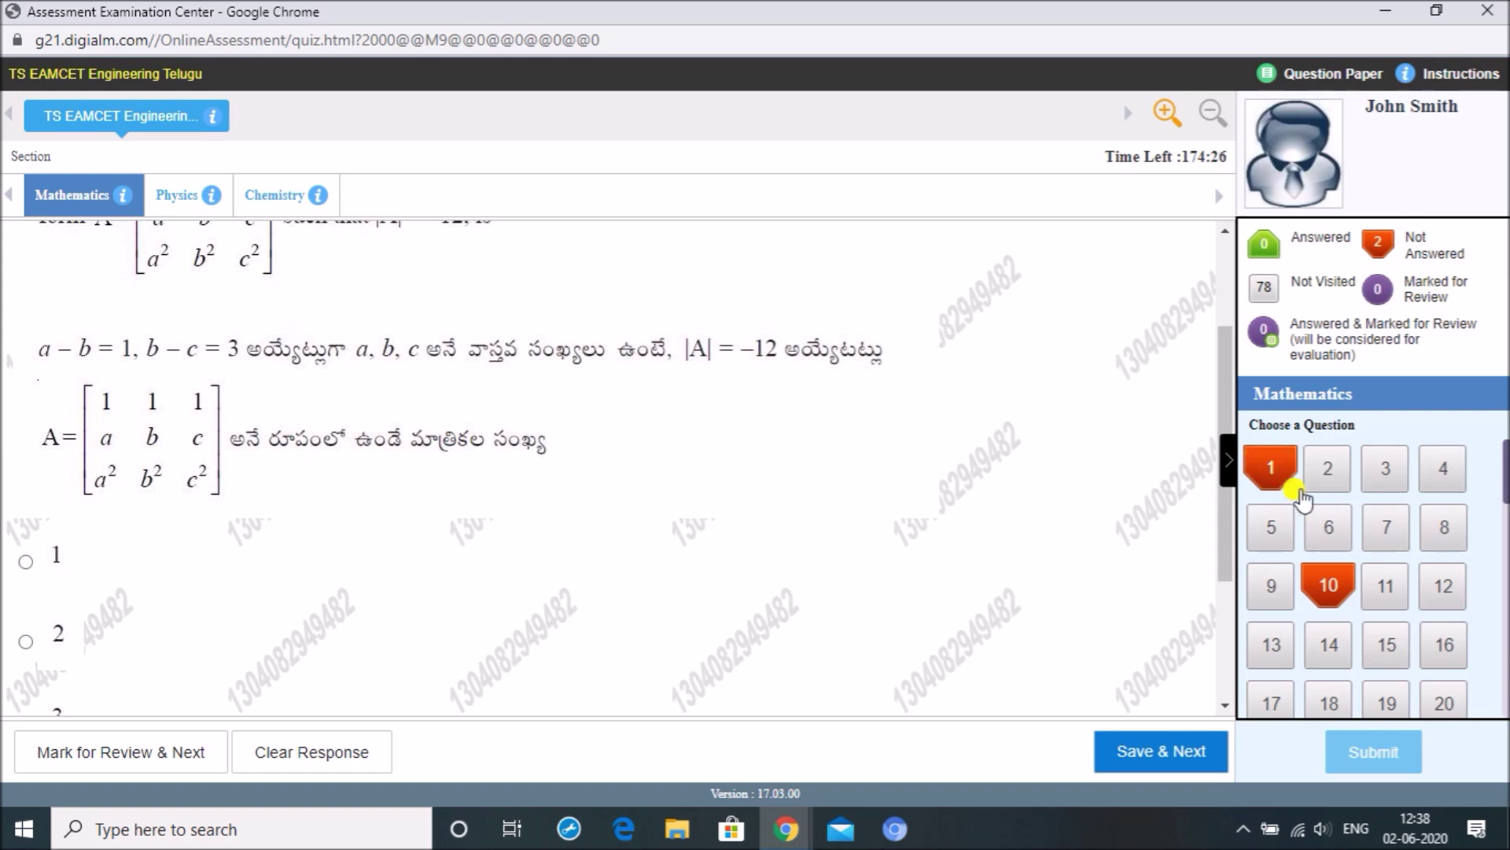
Step: Choose the answer 2 for question 10 and move to question 11 without saving
{"action": "left_click", "coordinate": [1329, 586]}
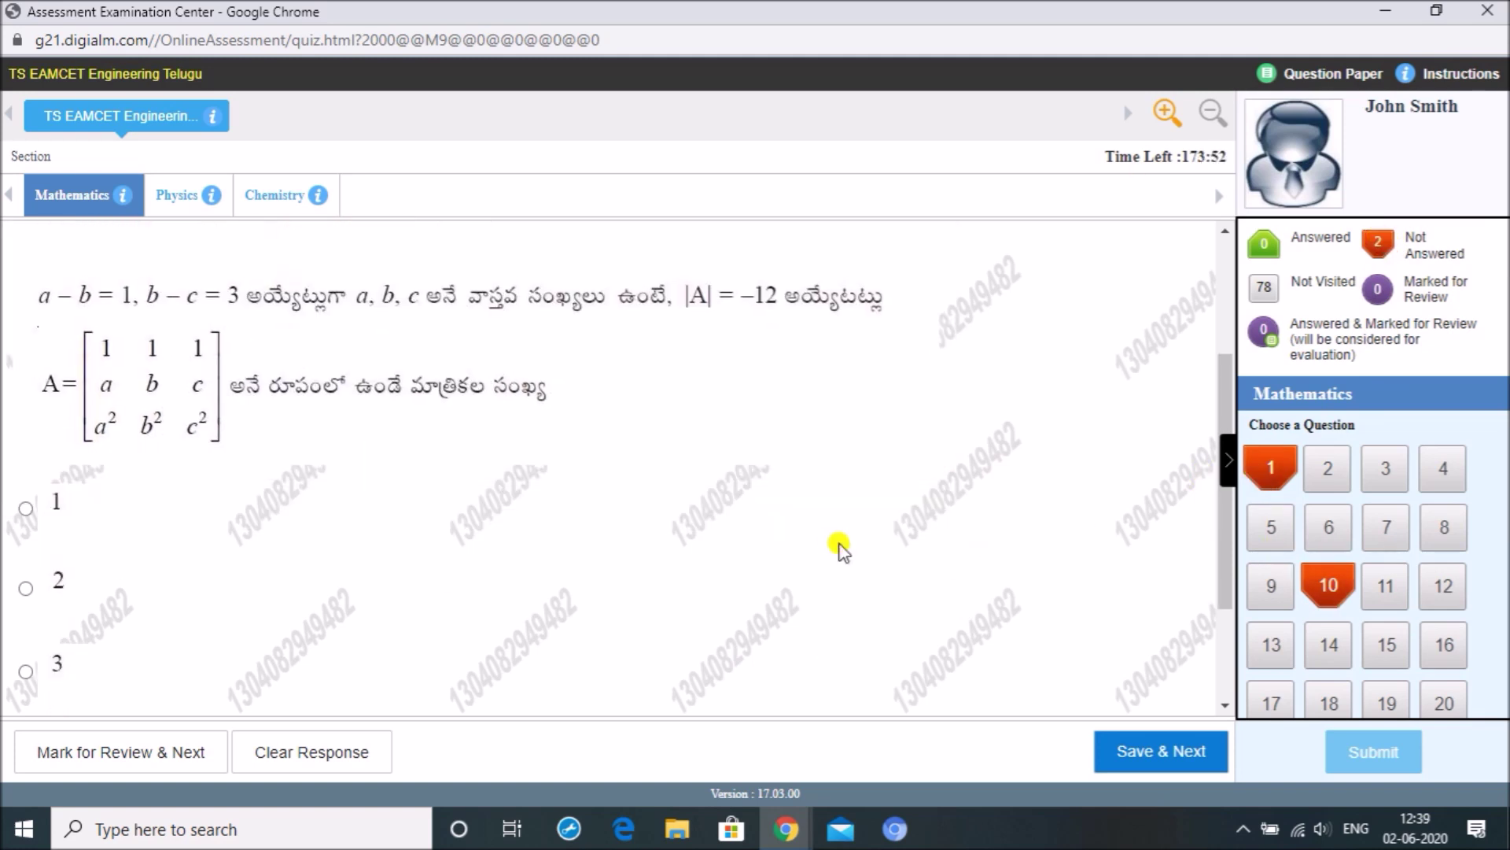
{"action": "scroll", "coordinate": [482, 549], "scroll_direction": "down", "scroll_amount": 2}
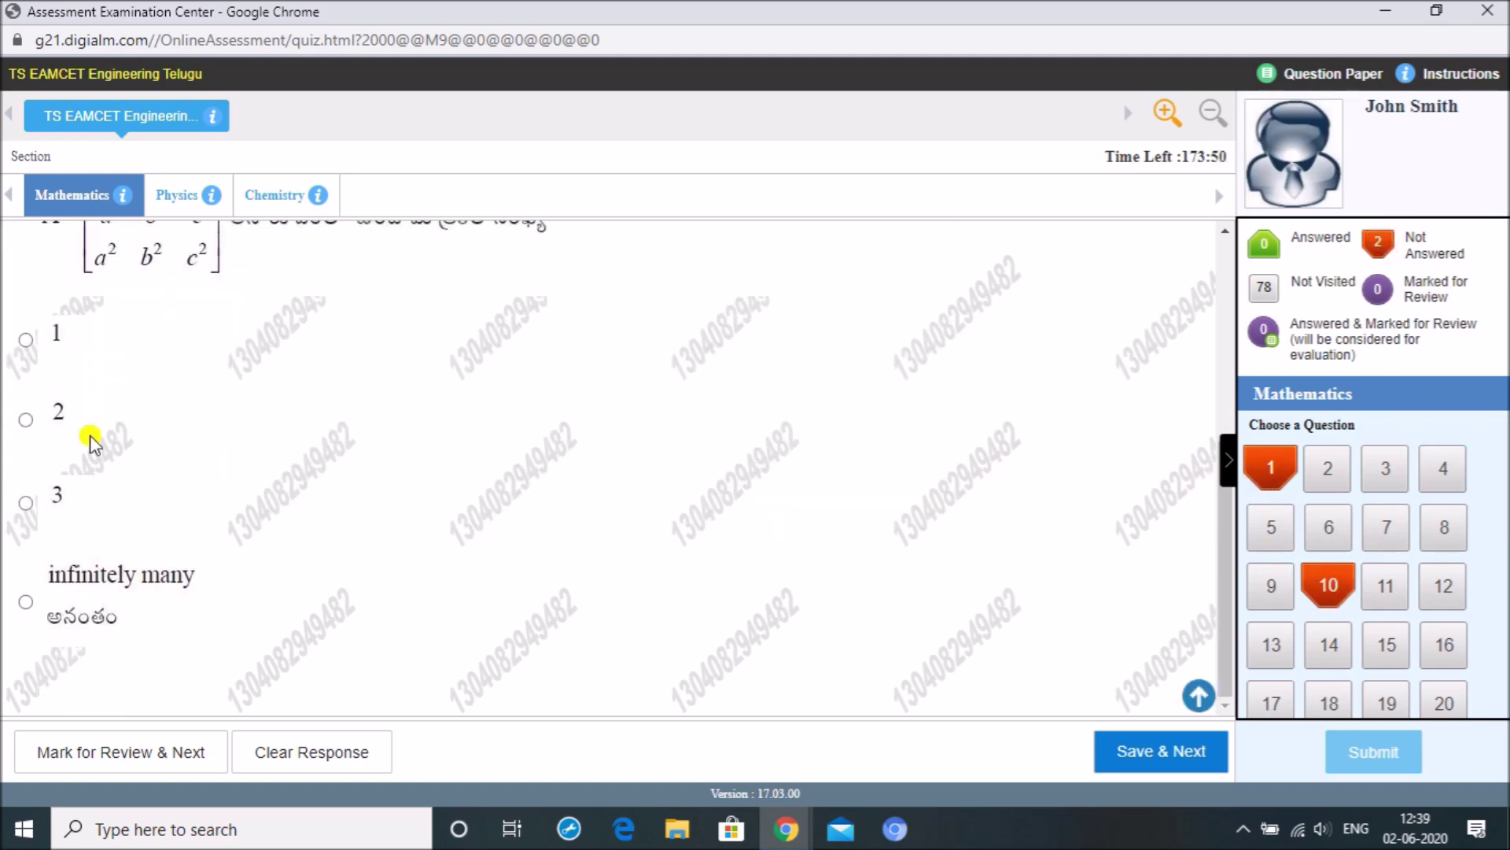
{"action": "left_click", "coordinate": [26, 419]}
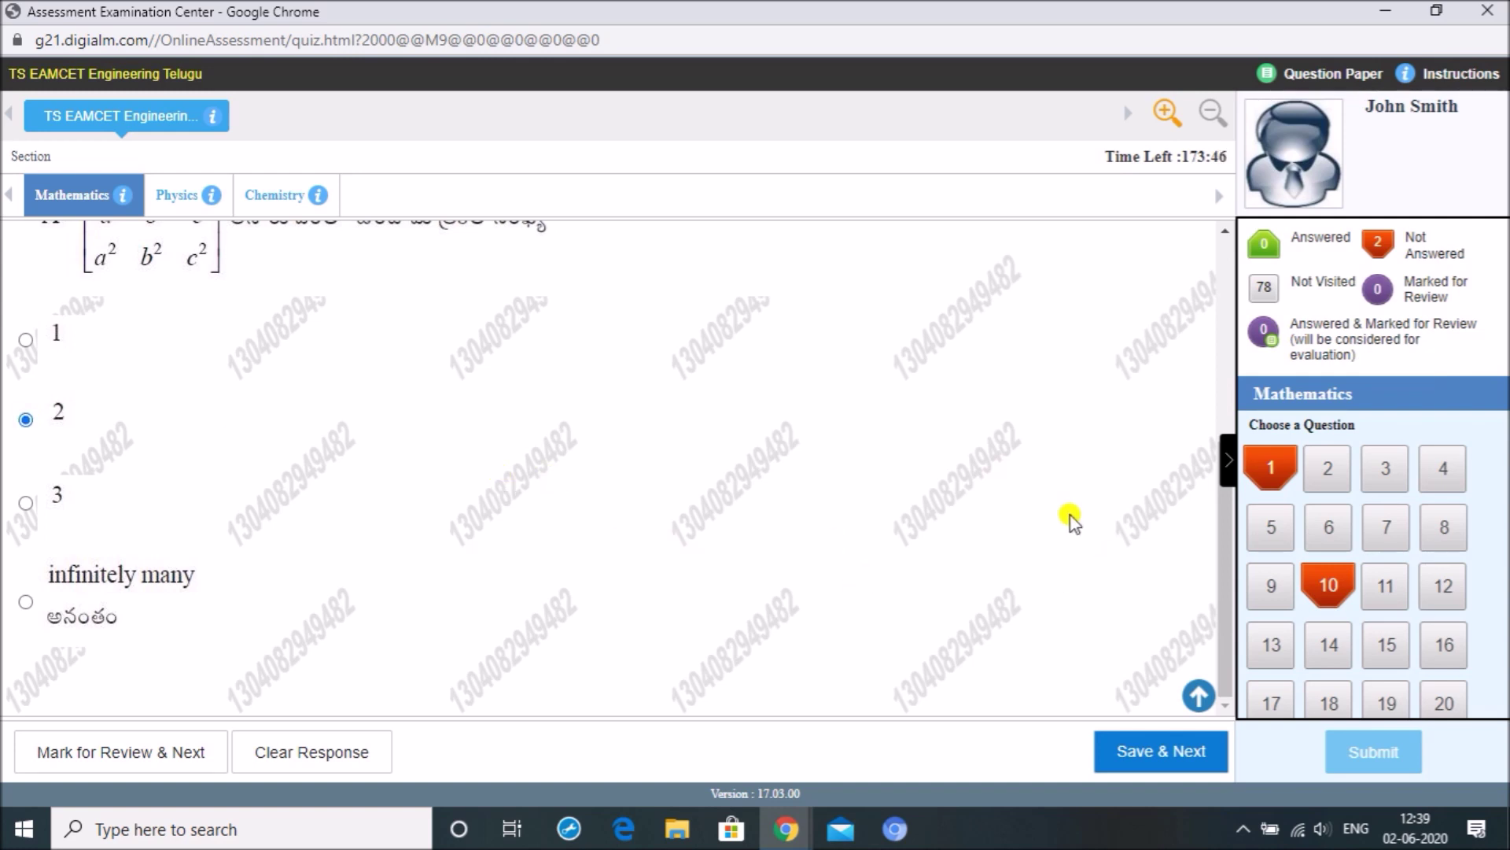
{"action": "left_click", "coordinate": [1387, 592]}
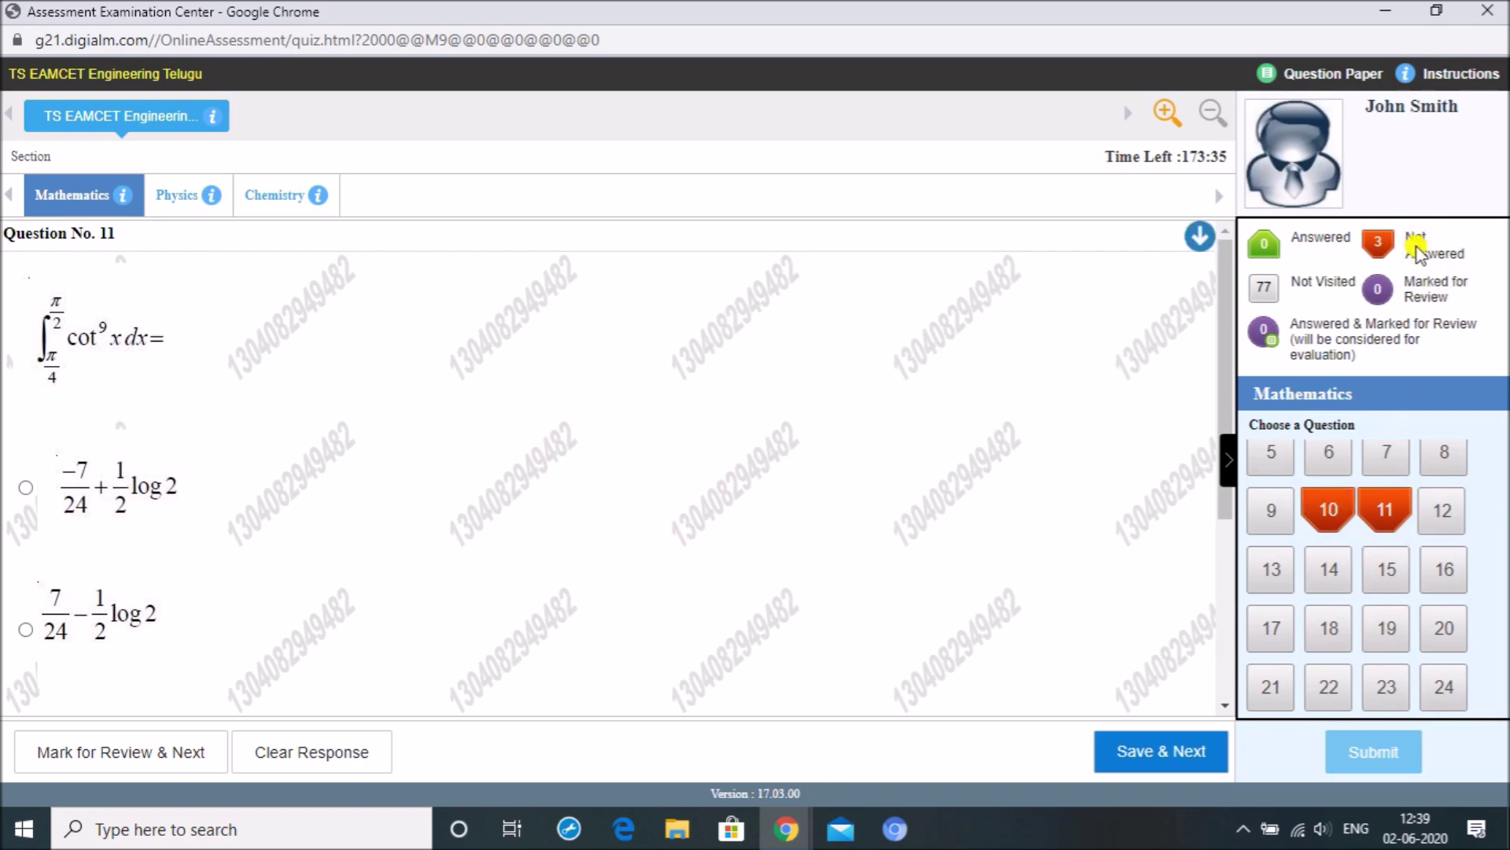
Step: Choose the answer −7/24 + ½ log 2 for question 11 and save it, moving to the next question
{"action": "scroll", "coordinate": [1504, 458], "scroll_direction": "up", "scroll_amount": 2}
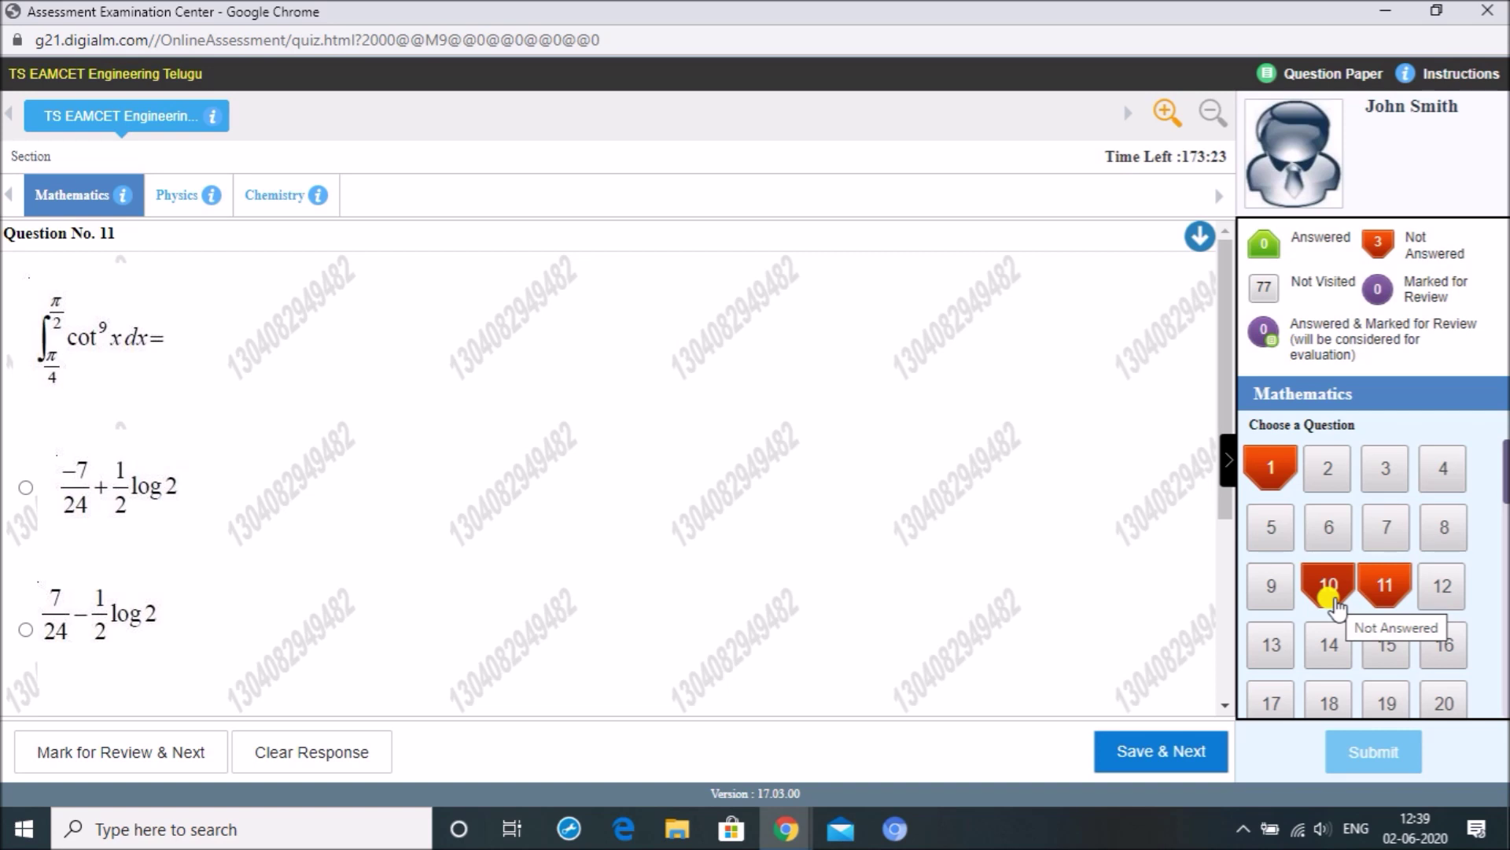
{"action": "left_click", "coordinate": [26, 488]}
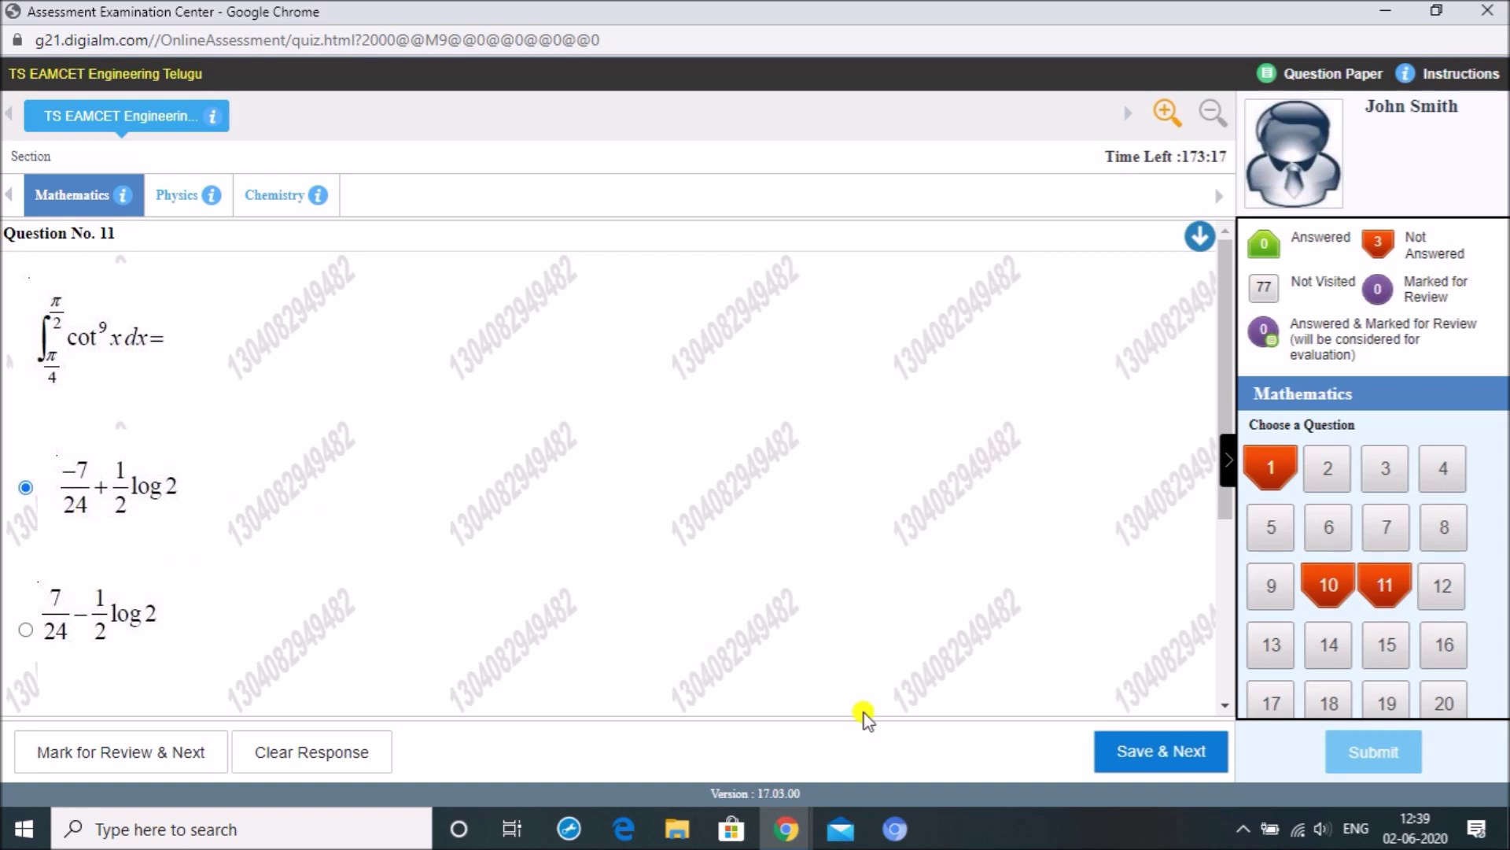
{"action": "left_click", "coordinate": [1185, 752]}
{"action": "left_click", "coordinate": [1157, 751]}
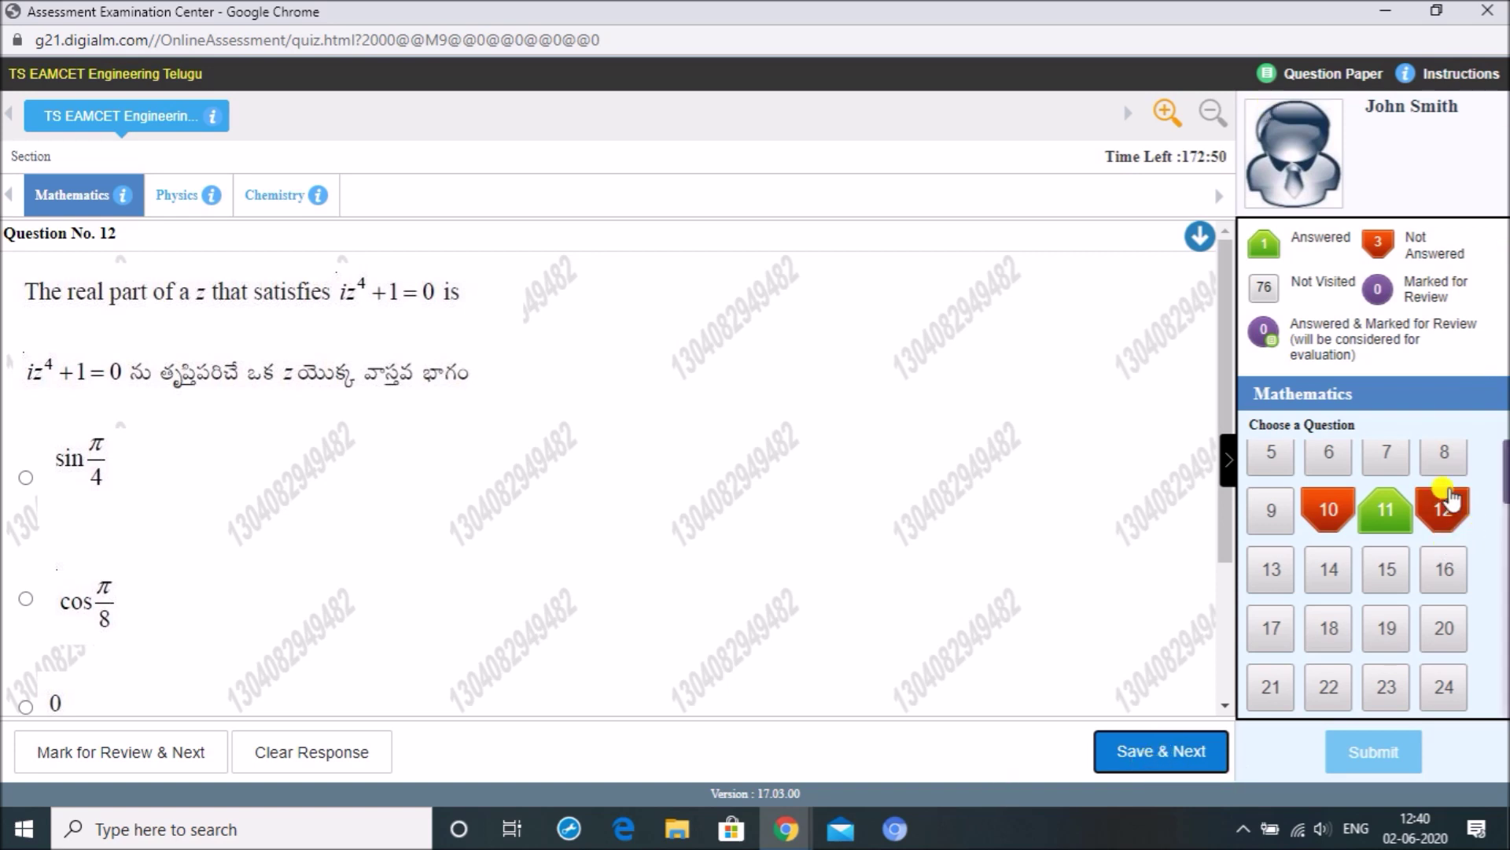
Step: Mark Mathematics question 12 for review without choosing an answer
{"action": "left_click", "coordinate": [1448, 513]}
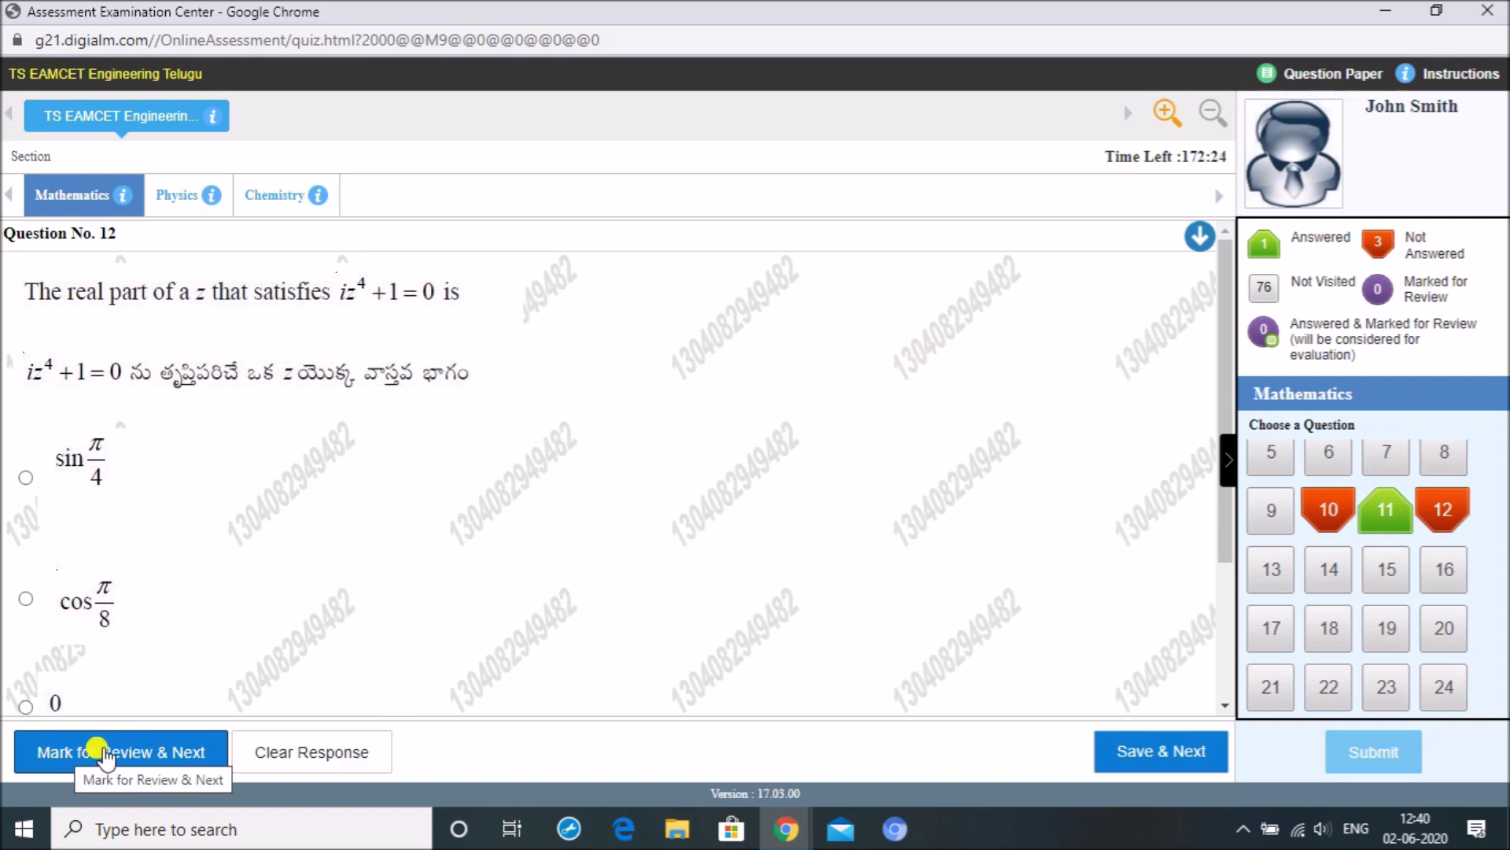
{"action": "left_click", "coordinate": [105, 754]}
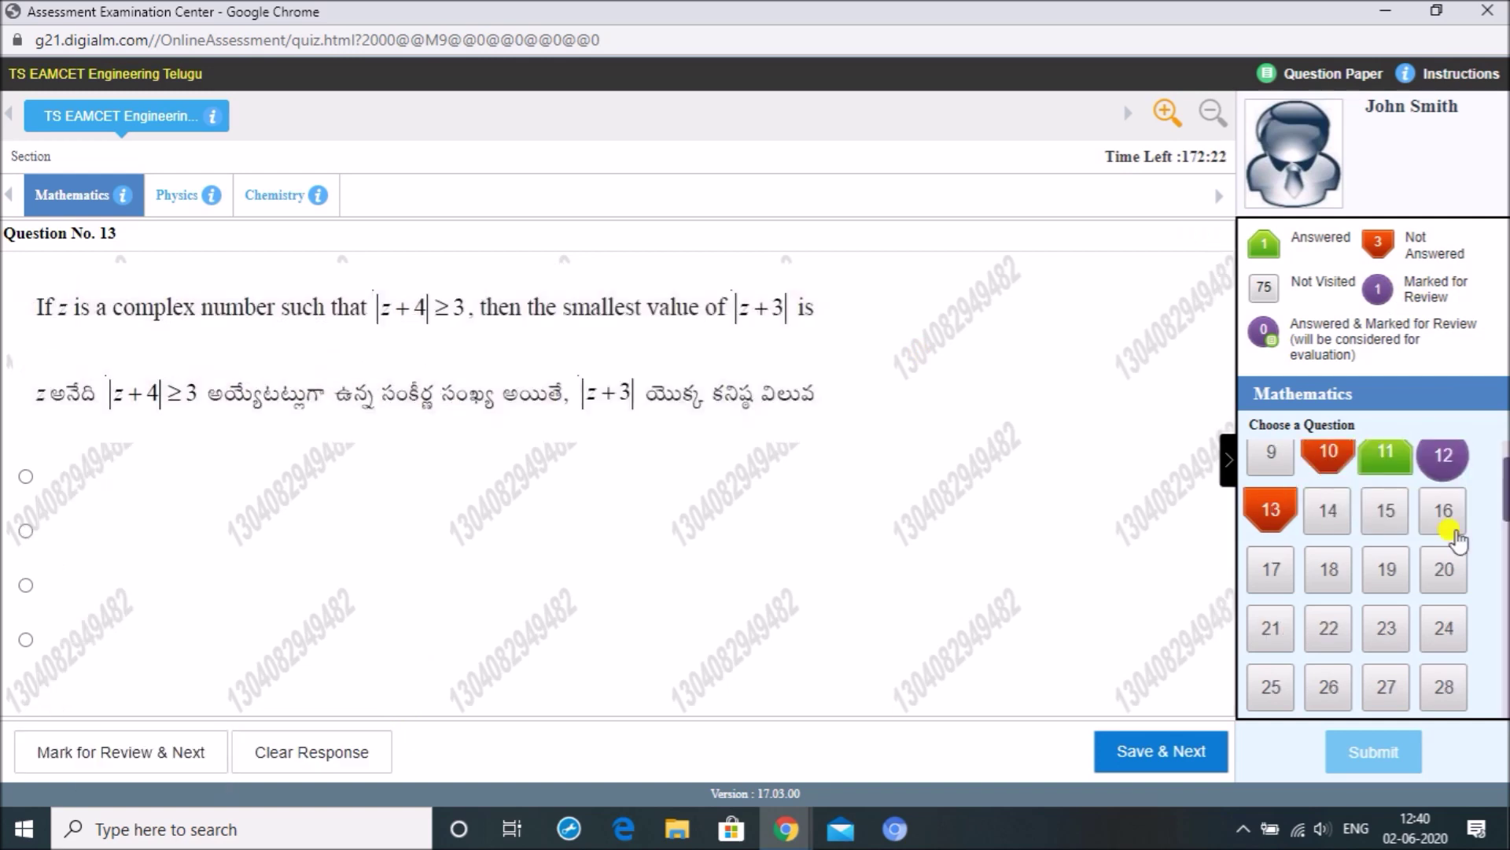
{"action": "scroll", "coordinate": [1433, 503], "scroll_direction": "up", "scroll_amount": 1}
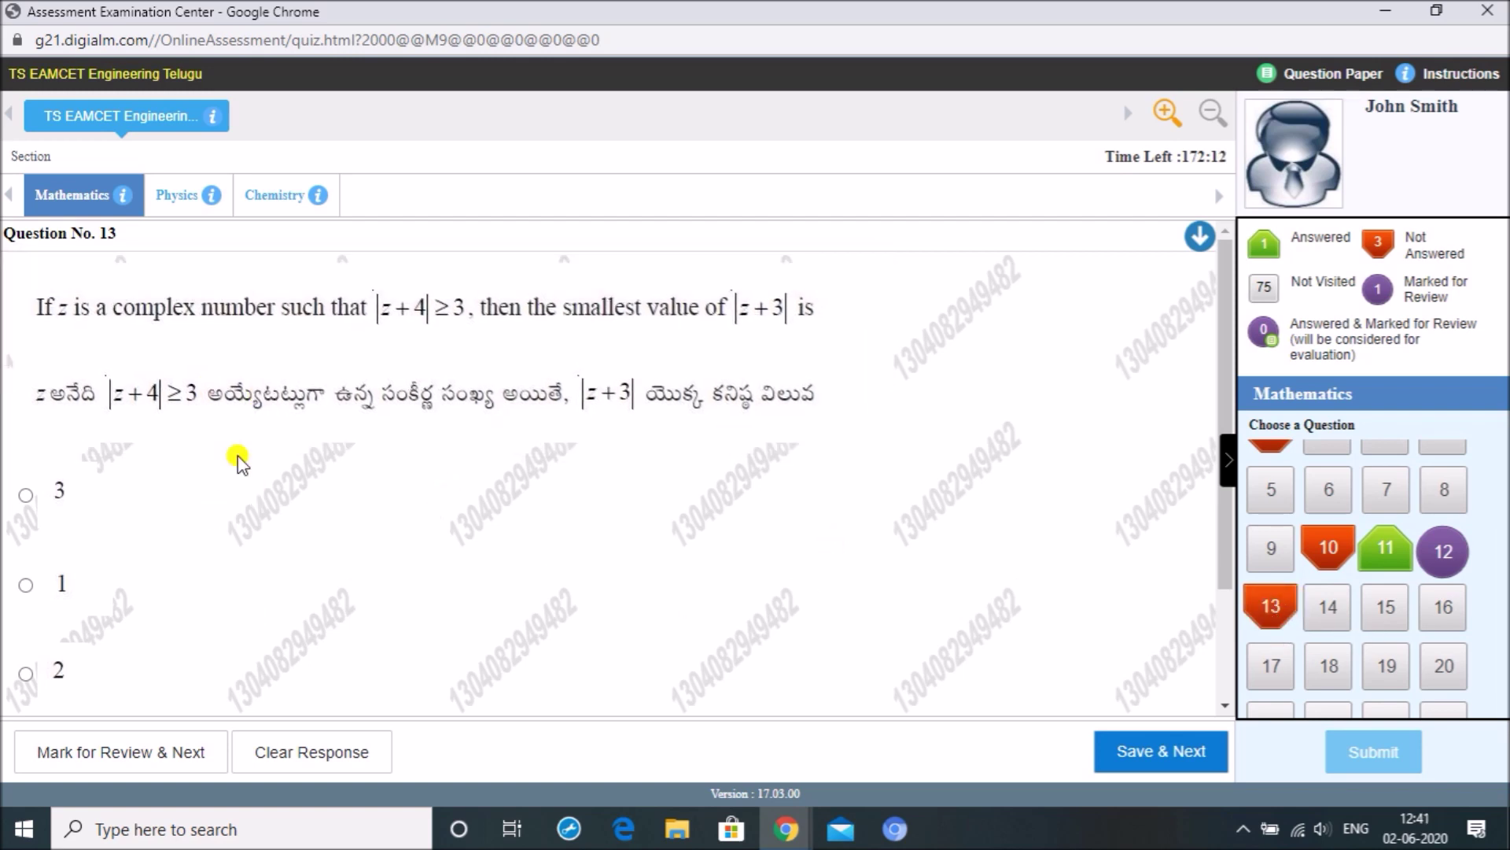
Step: Choose the answer 1 for question 13, mark it for review, and look over the question palette
{"action": "scroll", "coordinate": [270, 515], "scroll_direction": "down", "scroll_amount": 2}
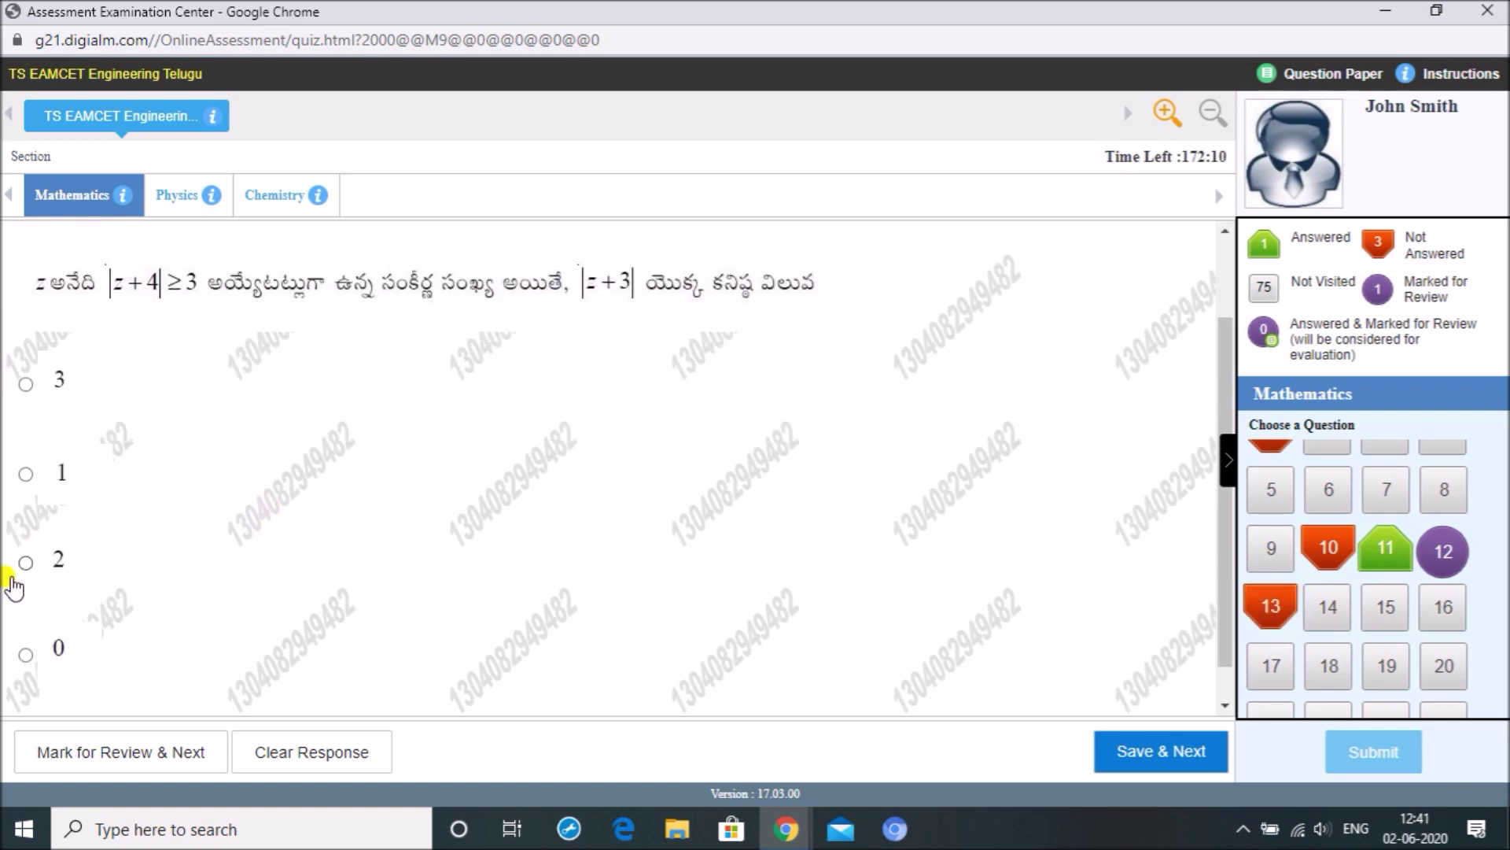
{"action": "left_click", "coordinate": [27, 474]}
{"action": "left_click", "coordinate": [139, 757]}
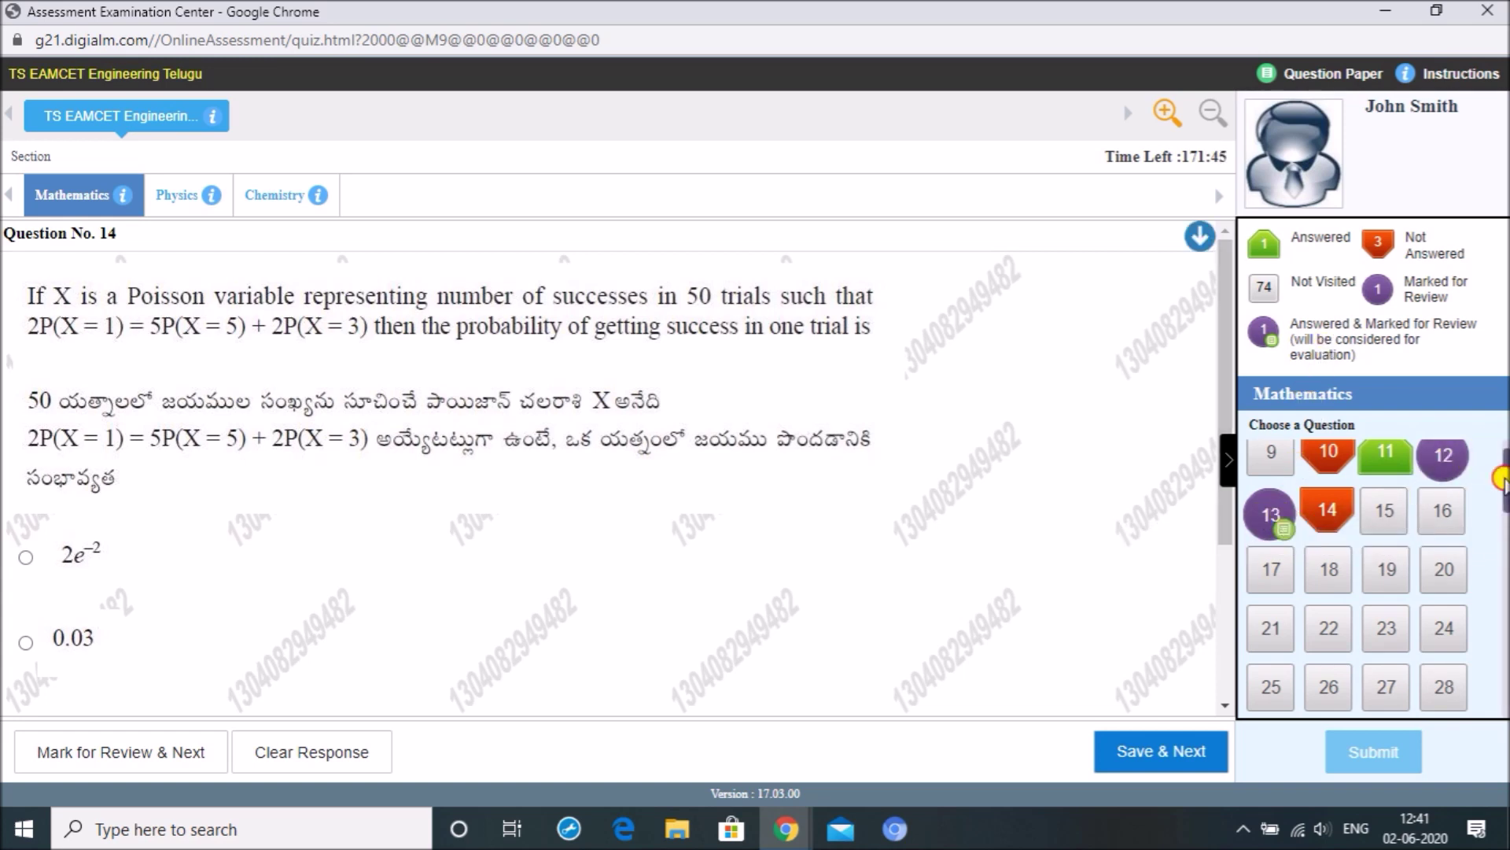
{"action": "scroll", "coordinate": [1501, 480], "scroll_direction": "up", "scroll_amount": 2}
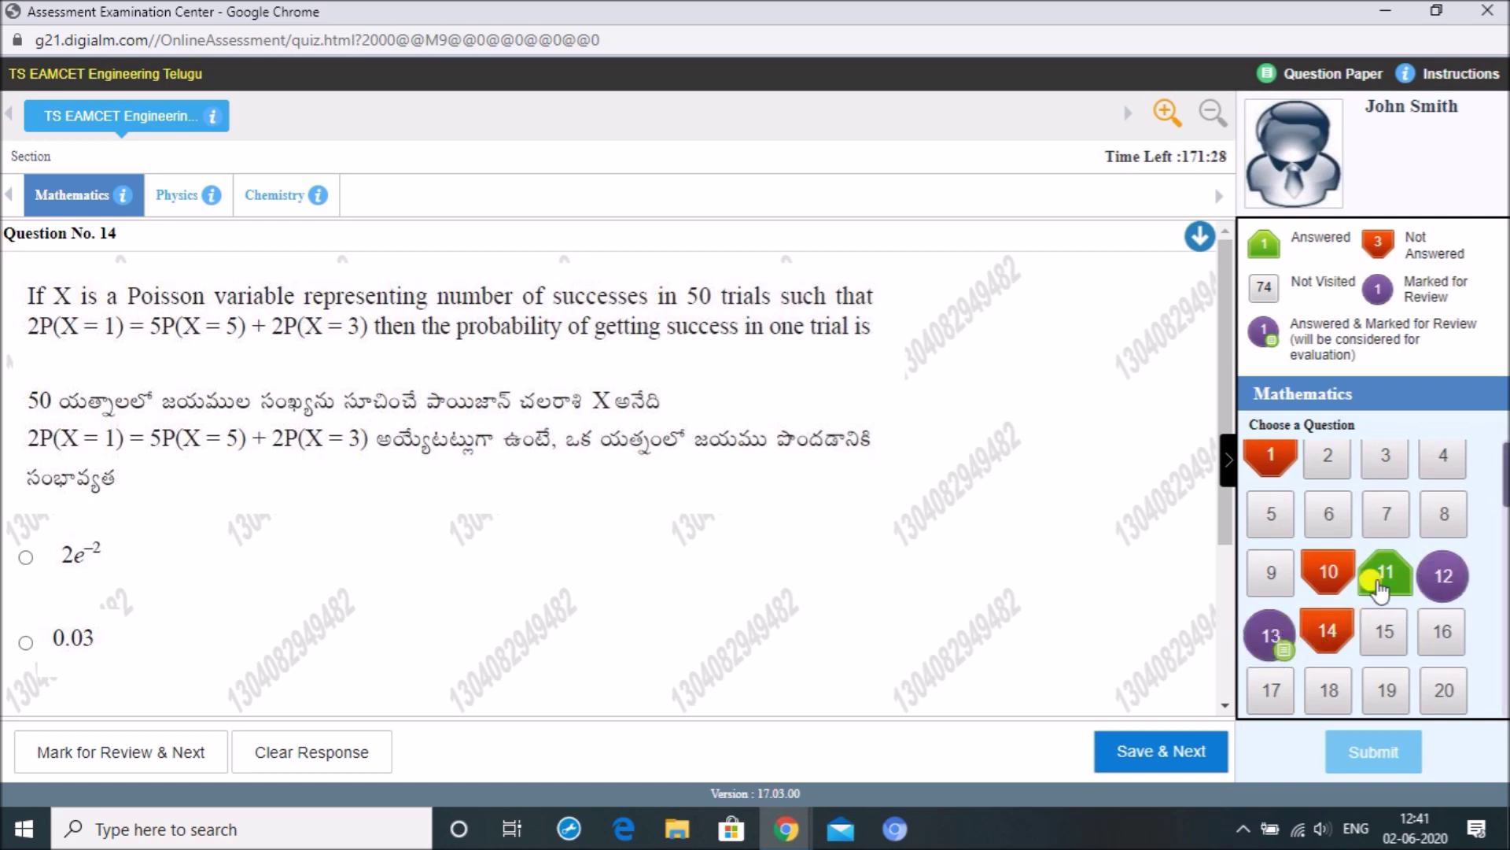
{"action": "mouse_move", "coordinate": [1502, 480]}
{"action": "left_mouse_down"}
{"action": "mouse_move", "coordinate": [1503, 653]}
{"action": "mouse_move", "coordinate": [1505, 468]}
{"action": "left_mouse_up"}
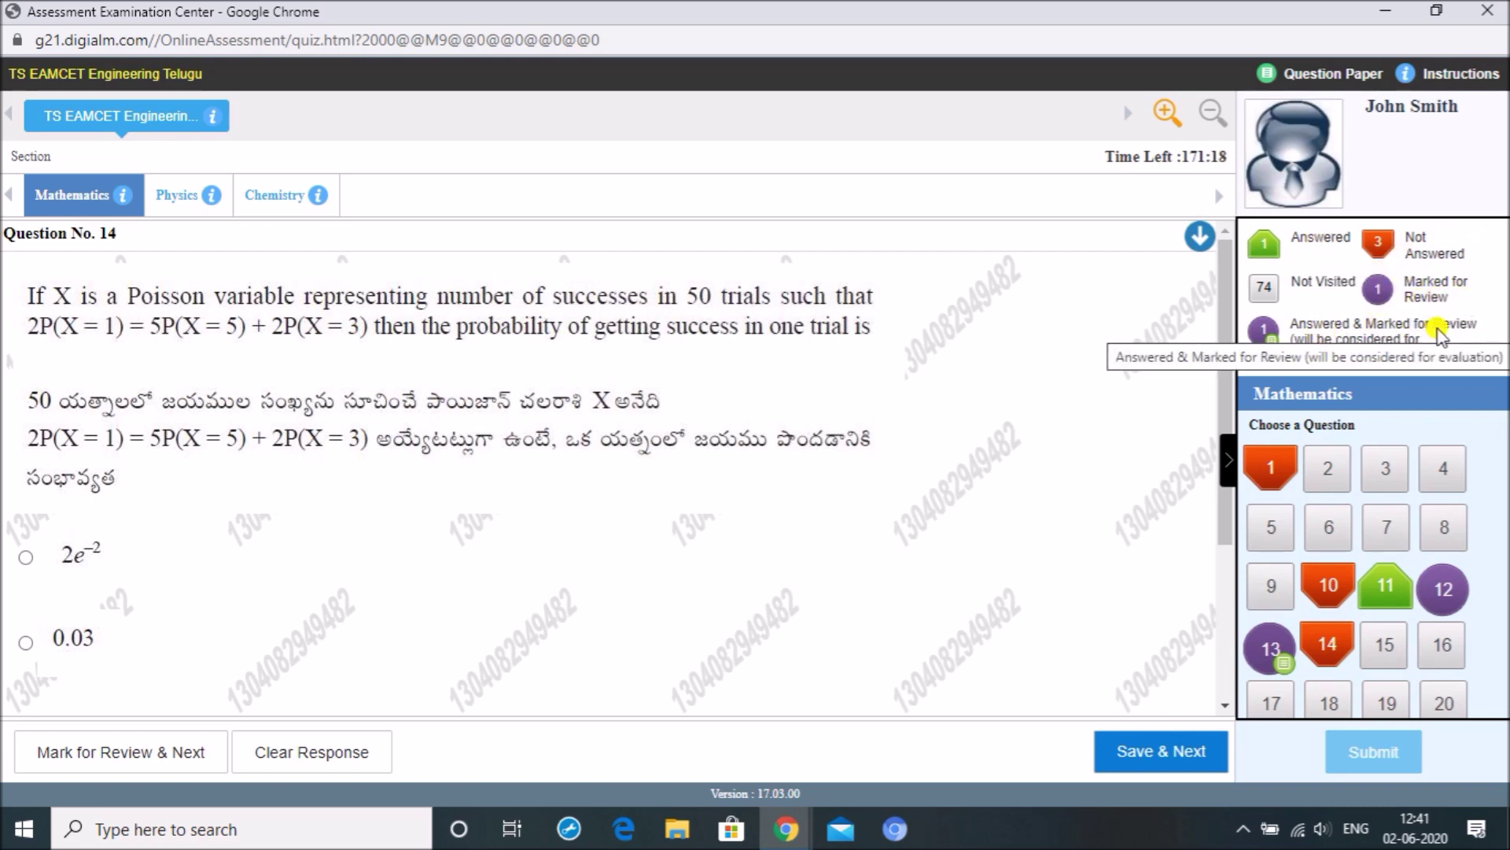
Step: Return to question 13, change its answer to 3, and save it as answered
{"action": "left_click", "coordinate": [1268, 649]}
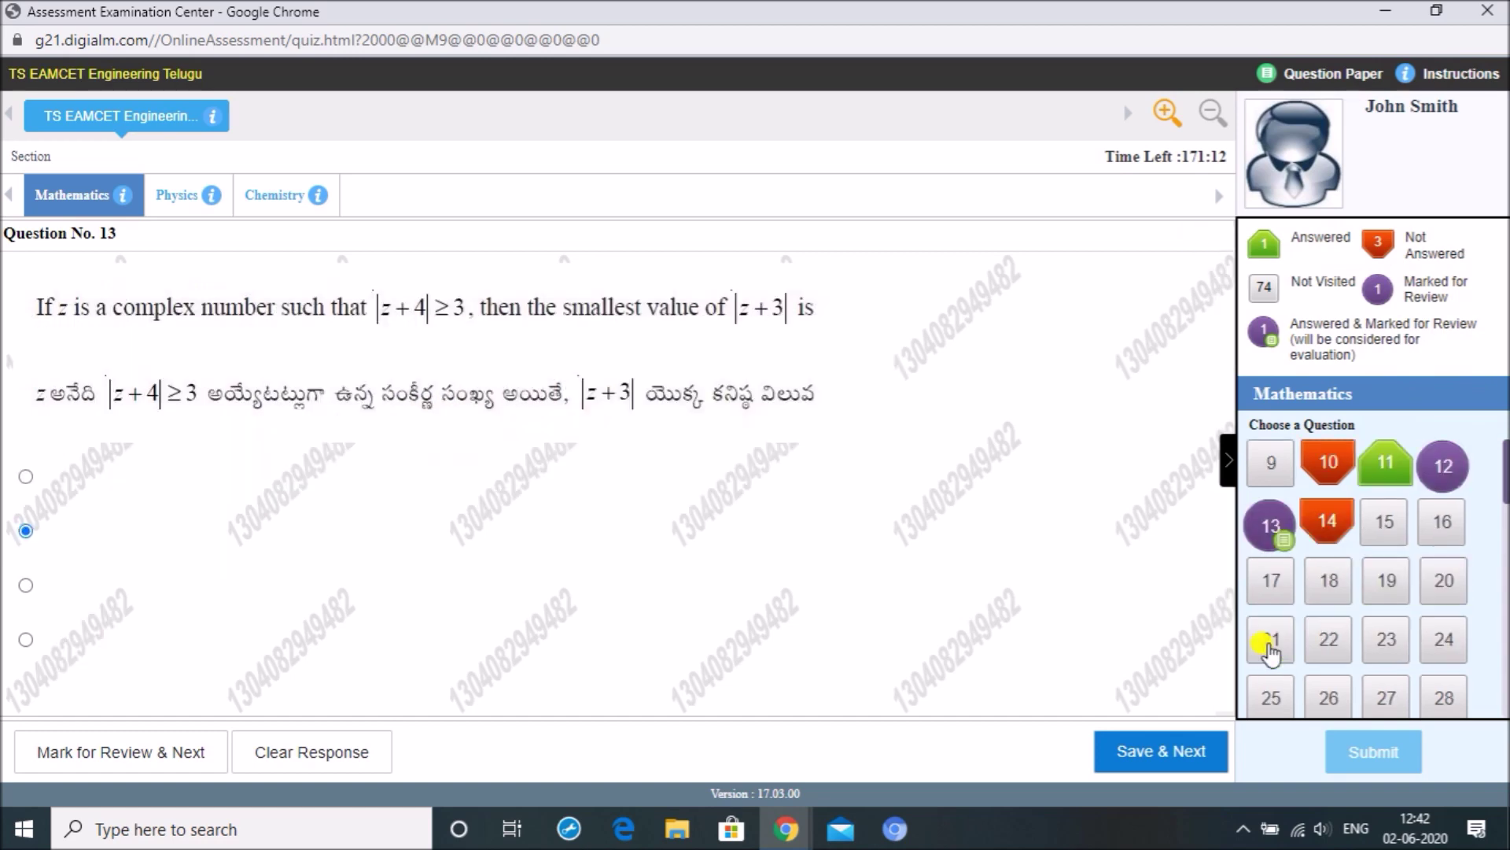
{"action": "left_click", "coordinate": [118, 568]}
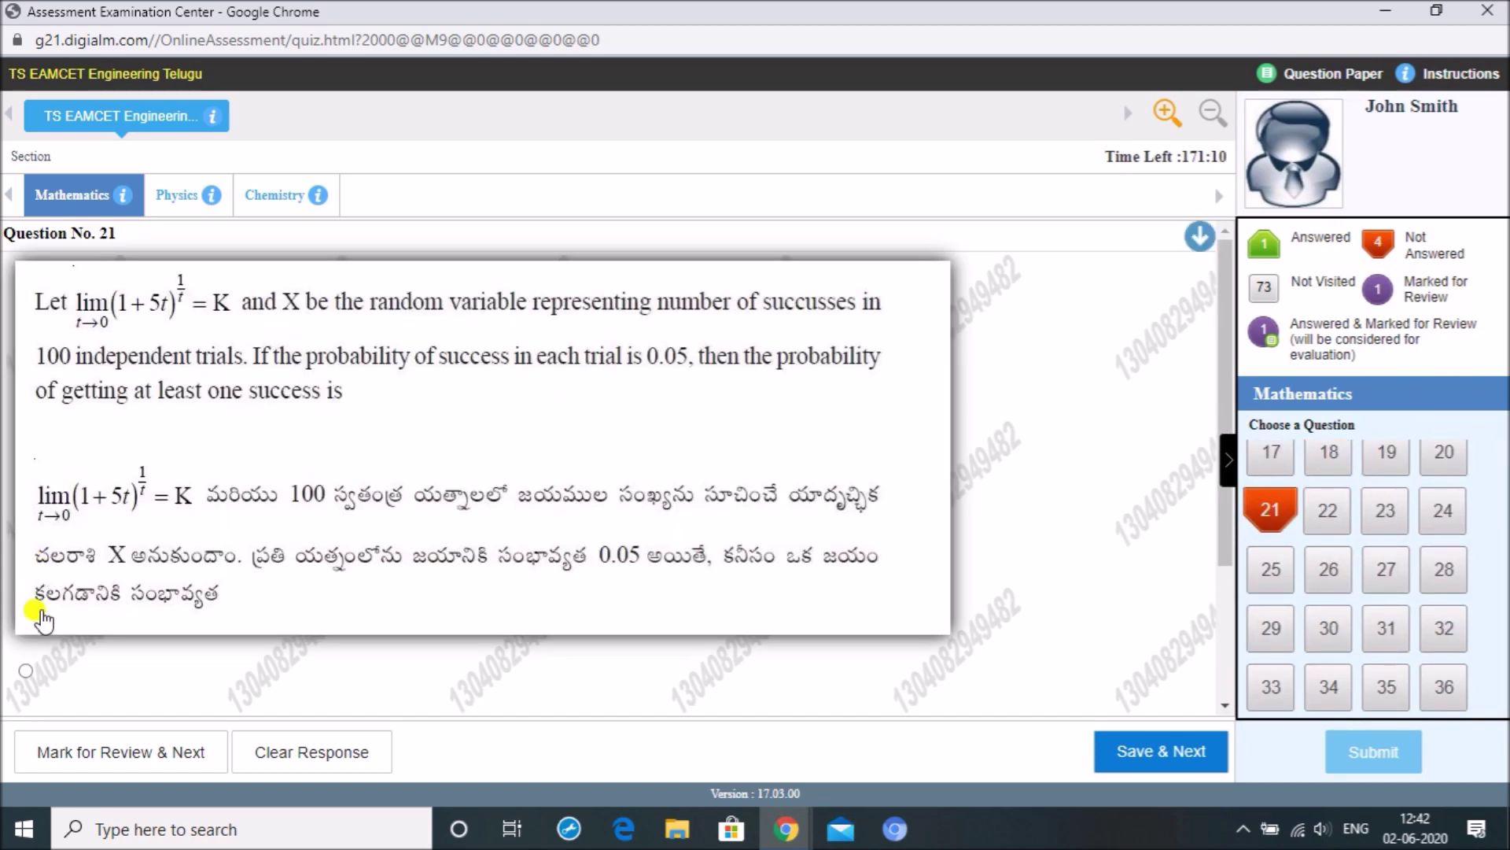
{"action": "left_click", "coordinate": [364, 540]}
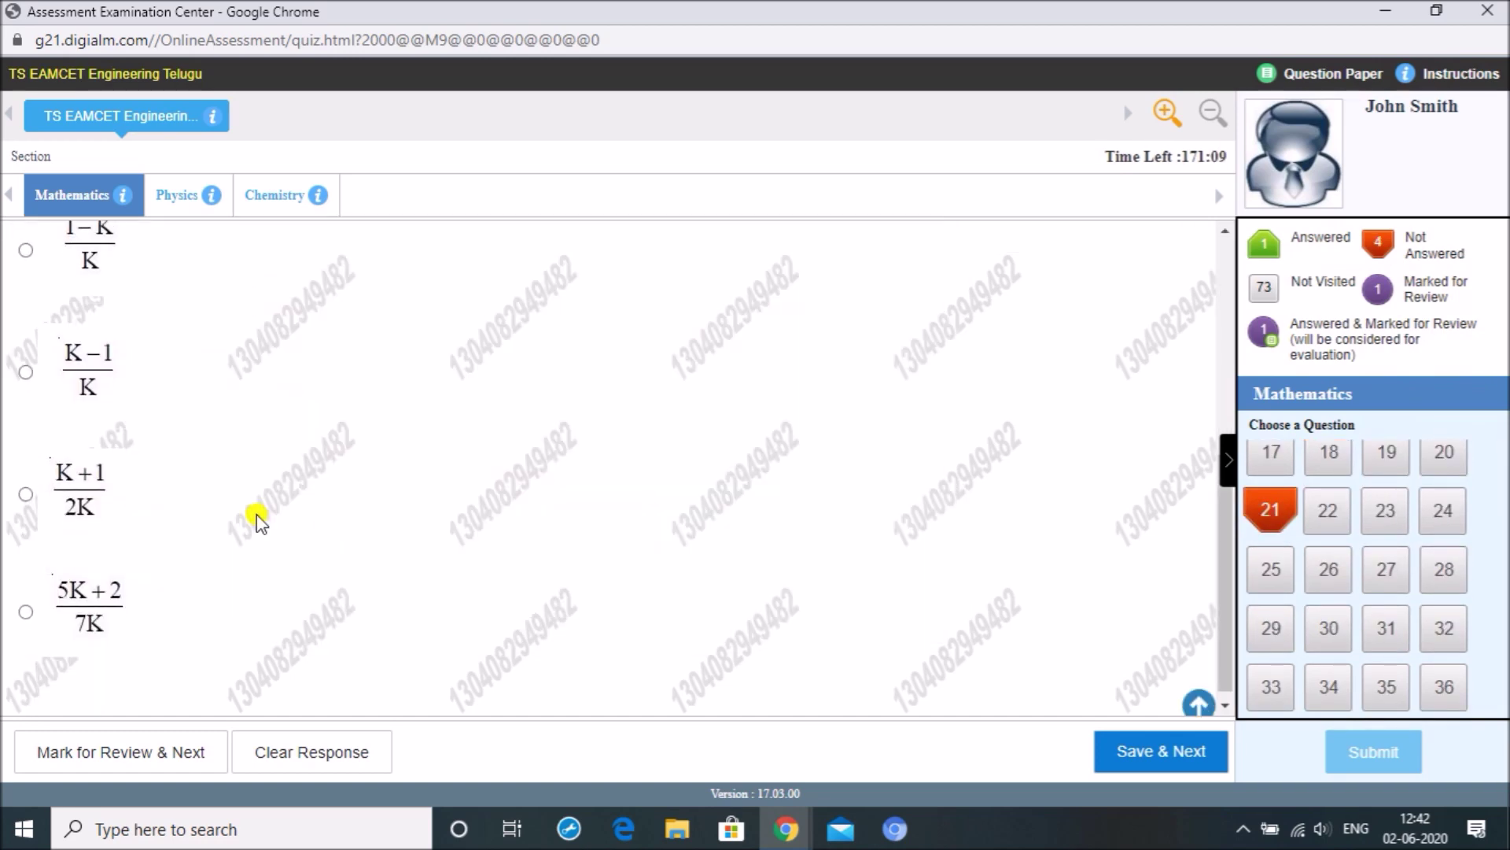
{"action": "scroll", "coordinate": [255, 518], "scroll_direction": "up", "scroll_amount": 3}
{"action": "scroll", "coordinate": [256, 518], "scroll_direction": "up", "scroll_amount": 2}
{"action": "left_click", "coordinate": [253, 505]}
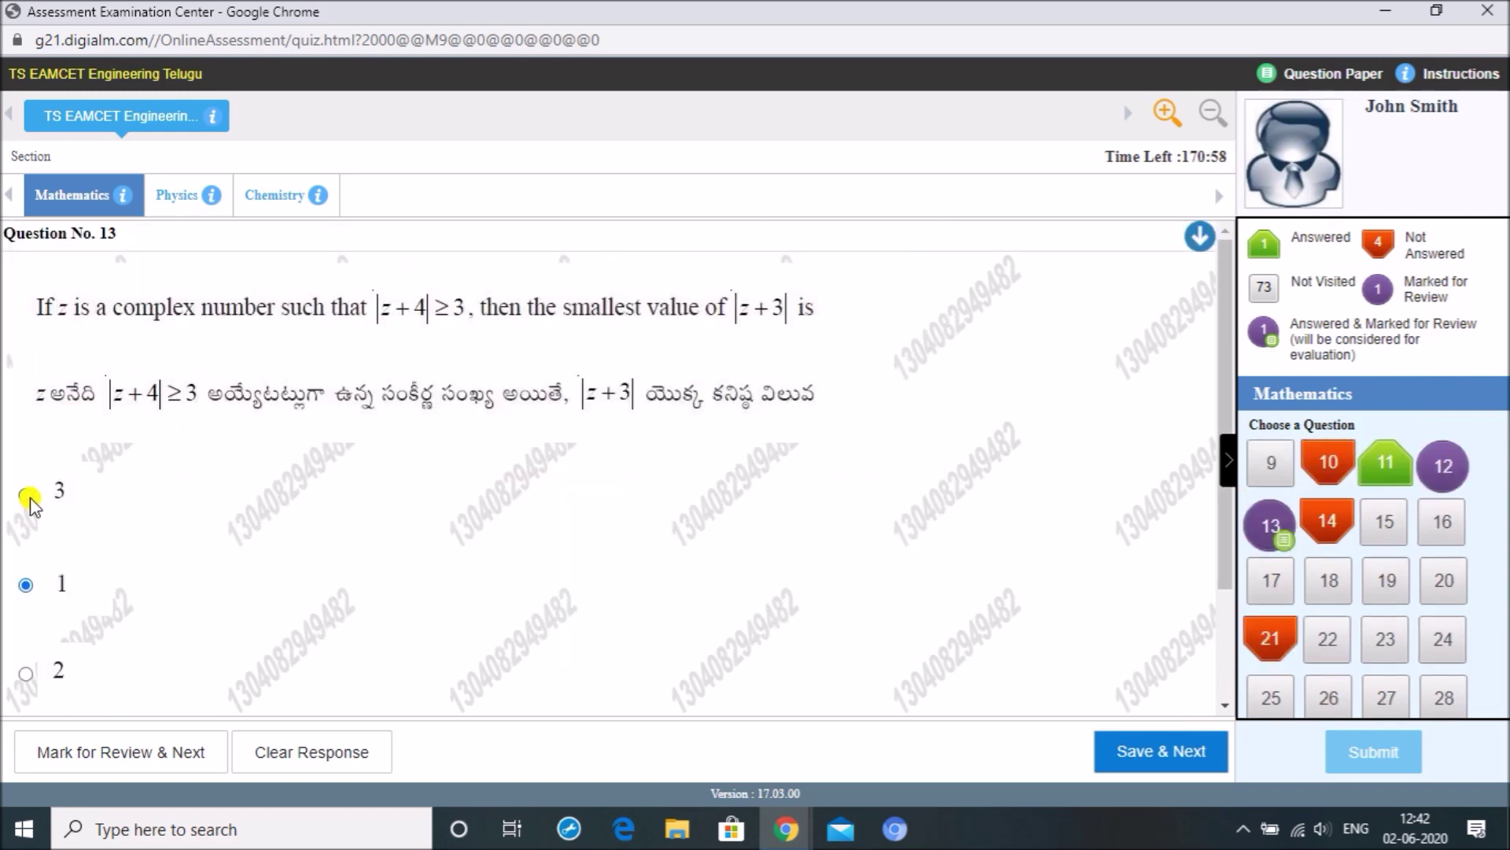
{"action": "left_click", "coordinate": [26, 494]}
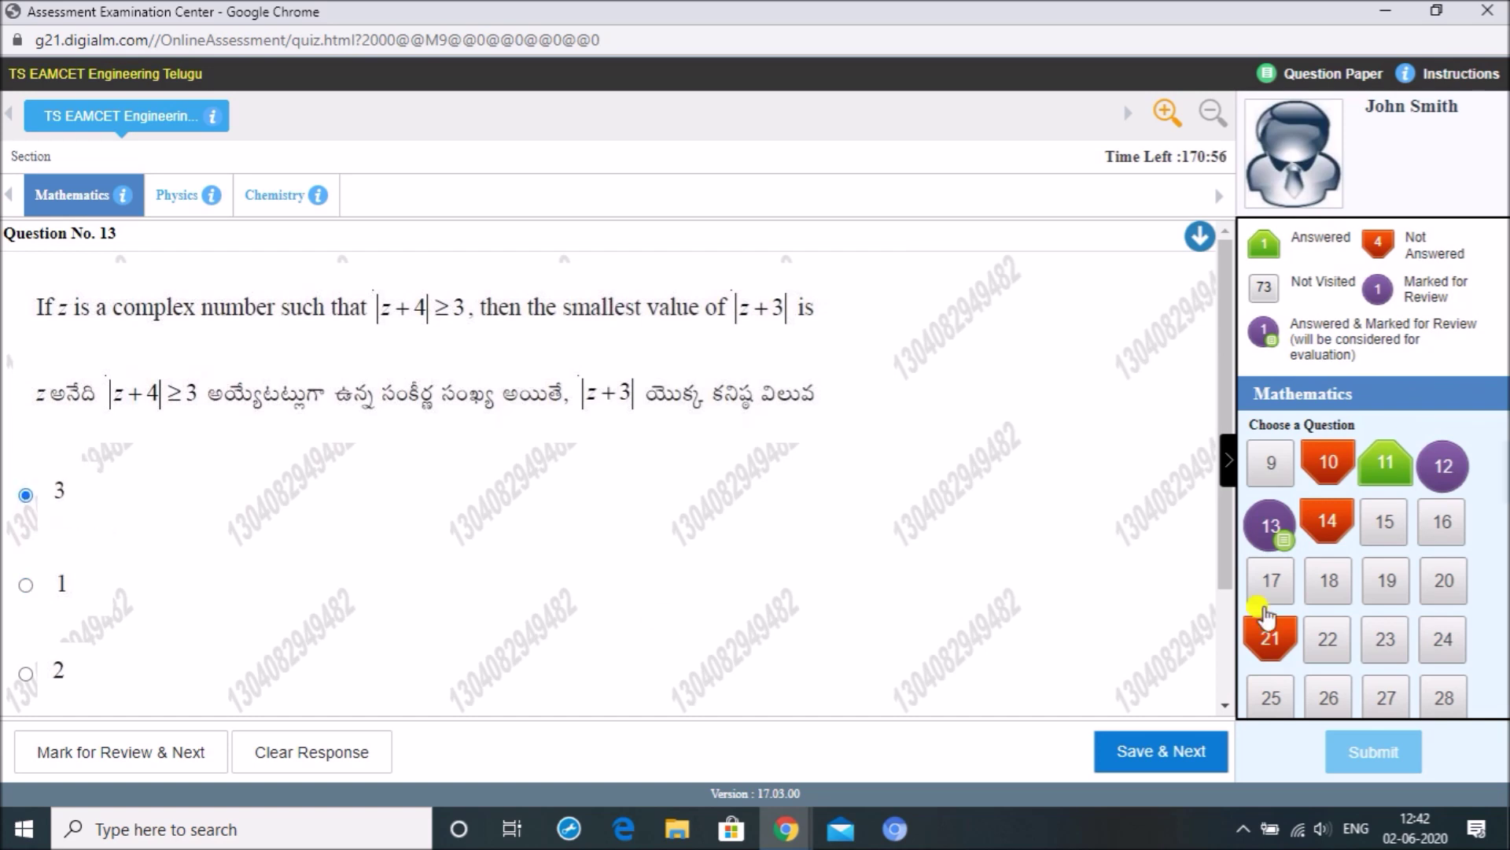
{"action": "left_click", "coordinate": [1134, 755]}
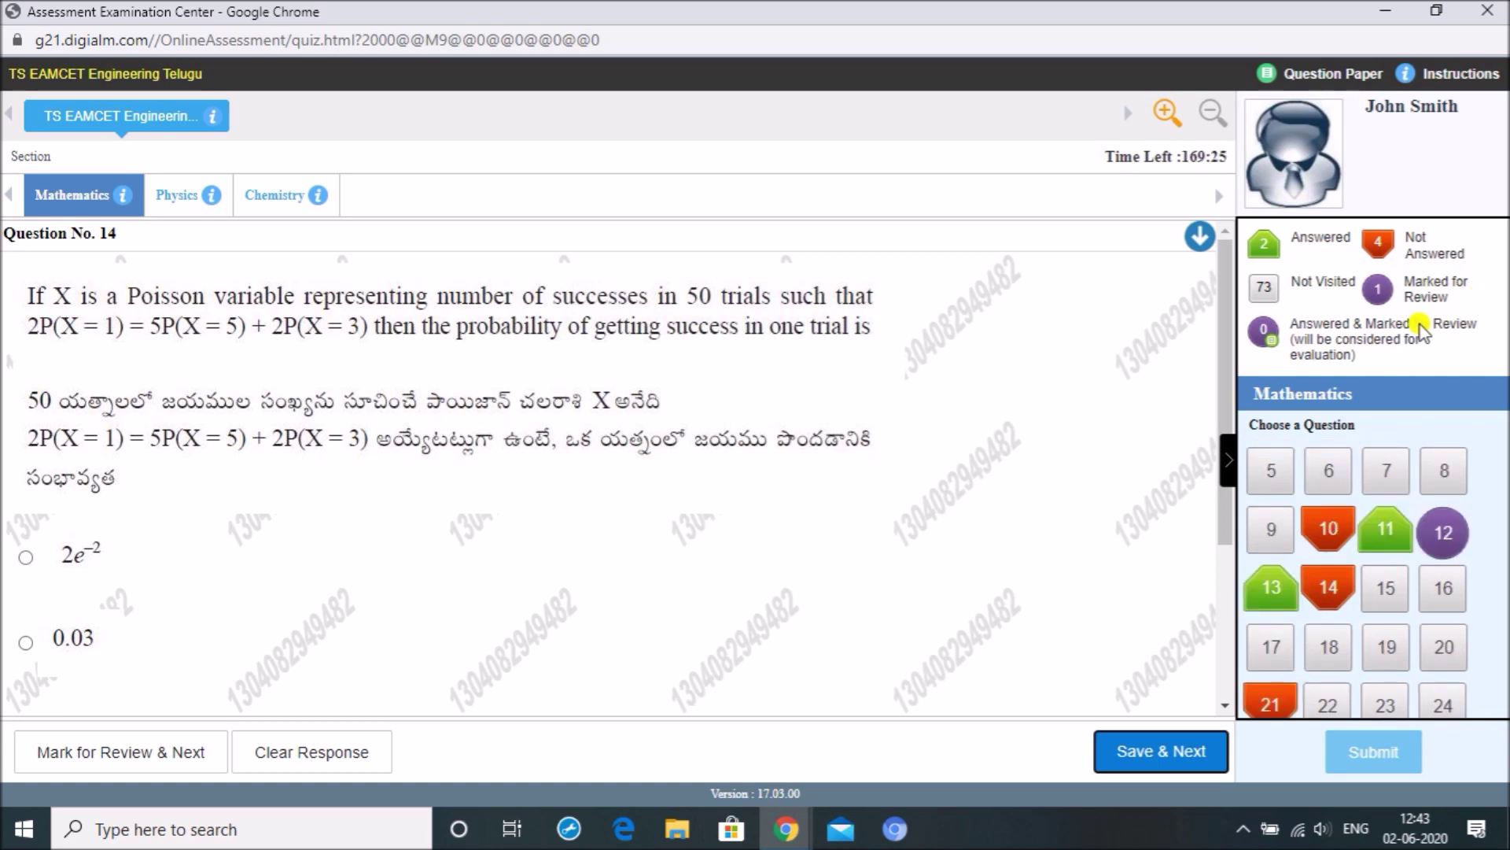
Step: Return to the marked question 12, choose the answer cos π/8, and save it
{"action": "left_click", "coordinate": [1447, 535]}
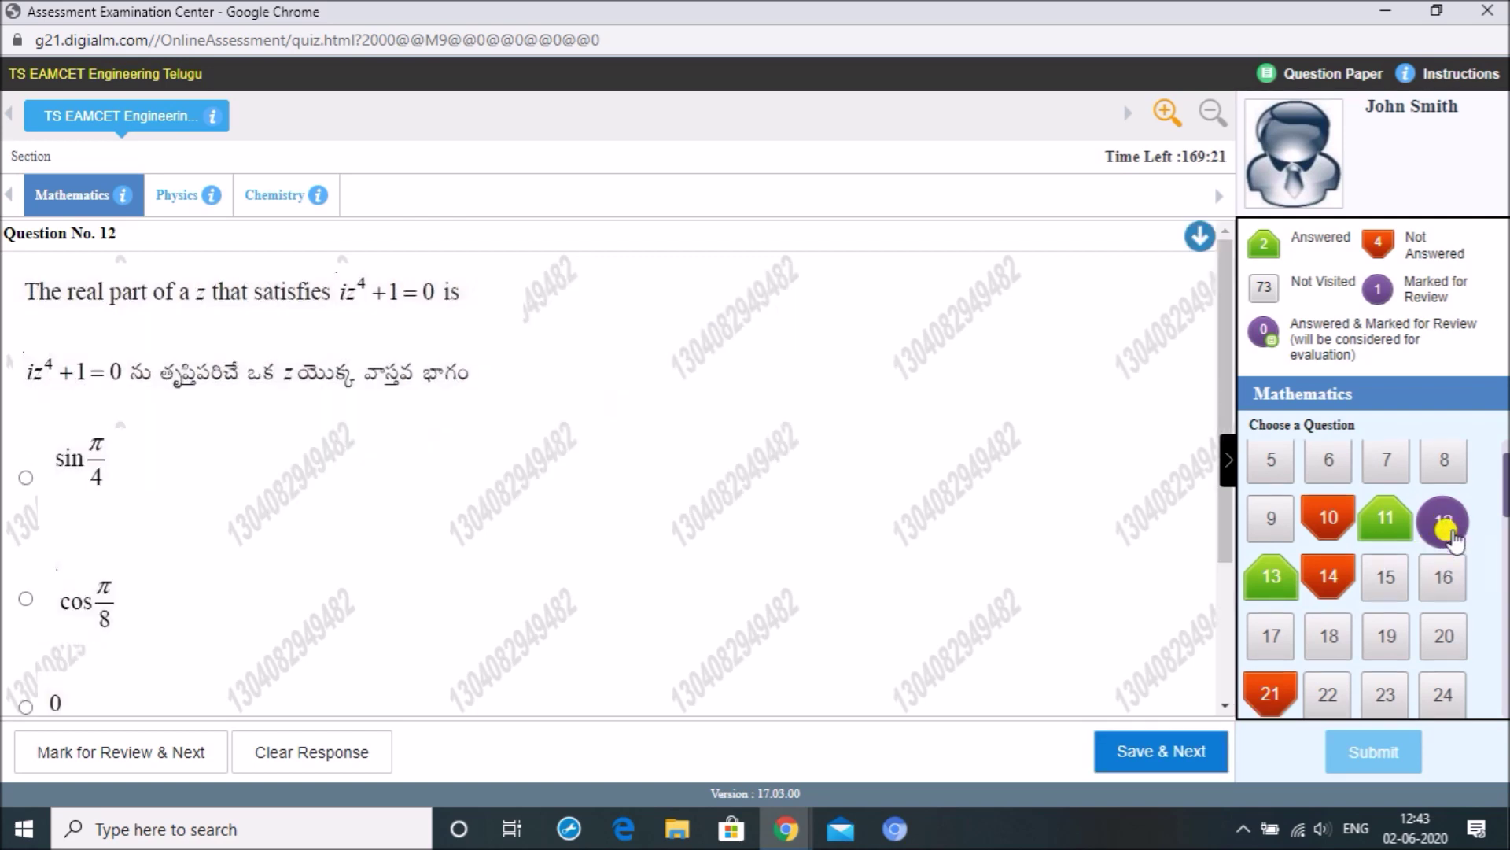
{"action": "scroll", "coordinate": [267, 503], "scroll_direction": "down", "scroll_amount": 3}
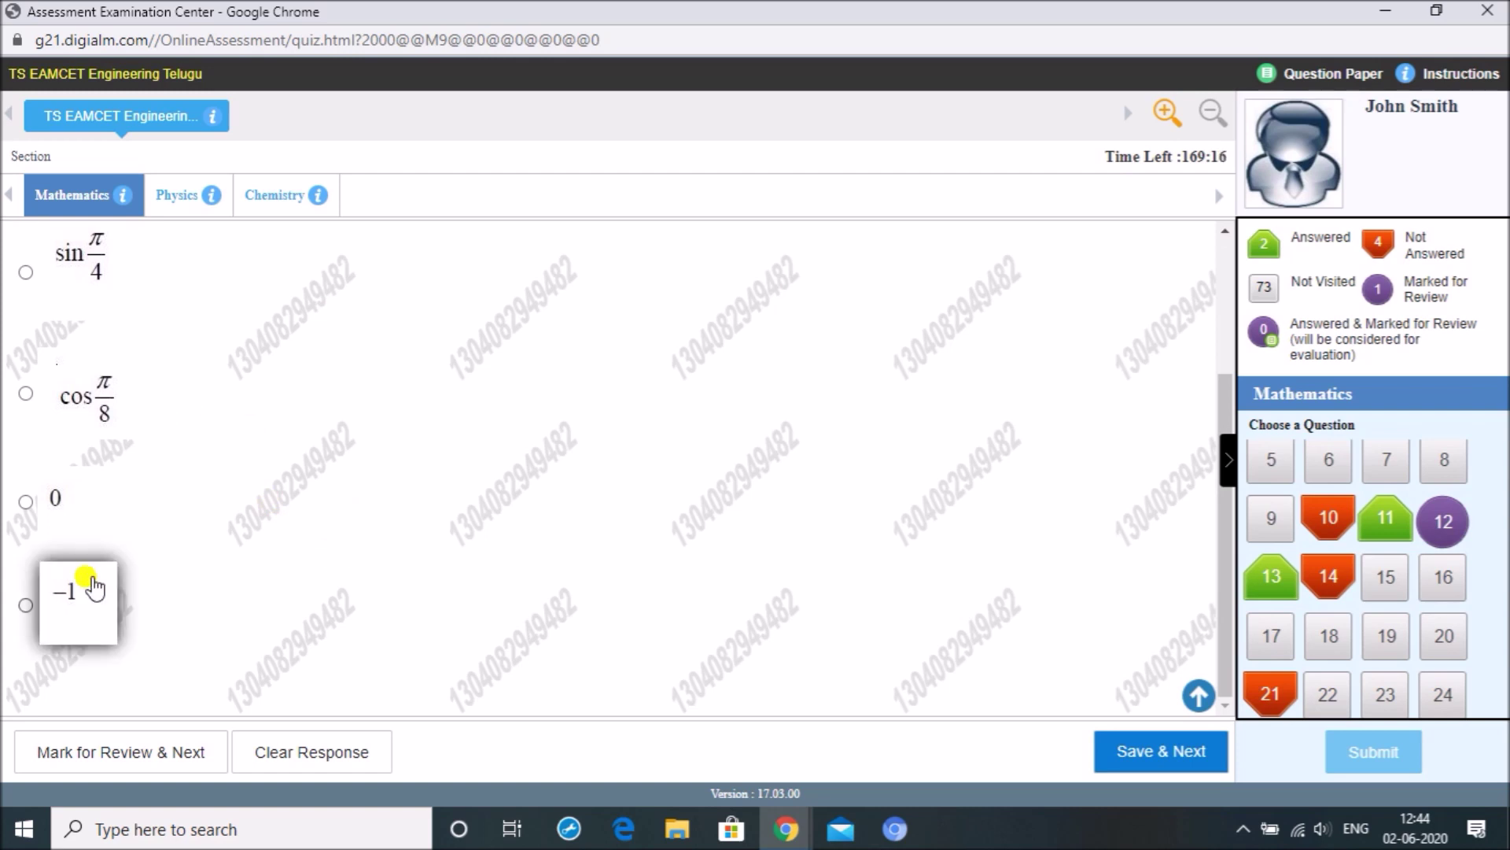
{"action": "left_click", "coordinate": [26, 393]}
{"action": "left_click", "coordinate": [1176, 753]}
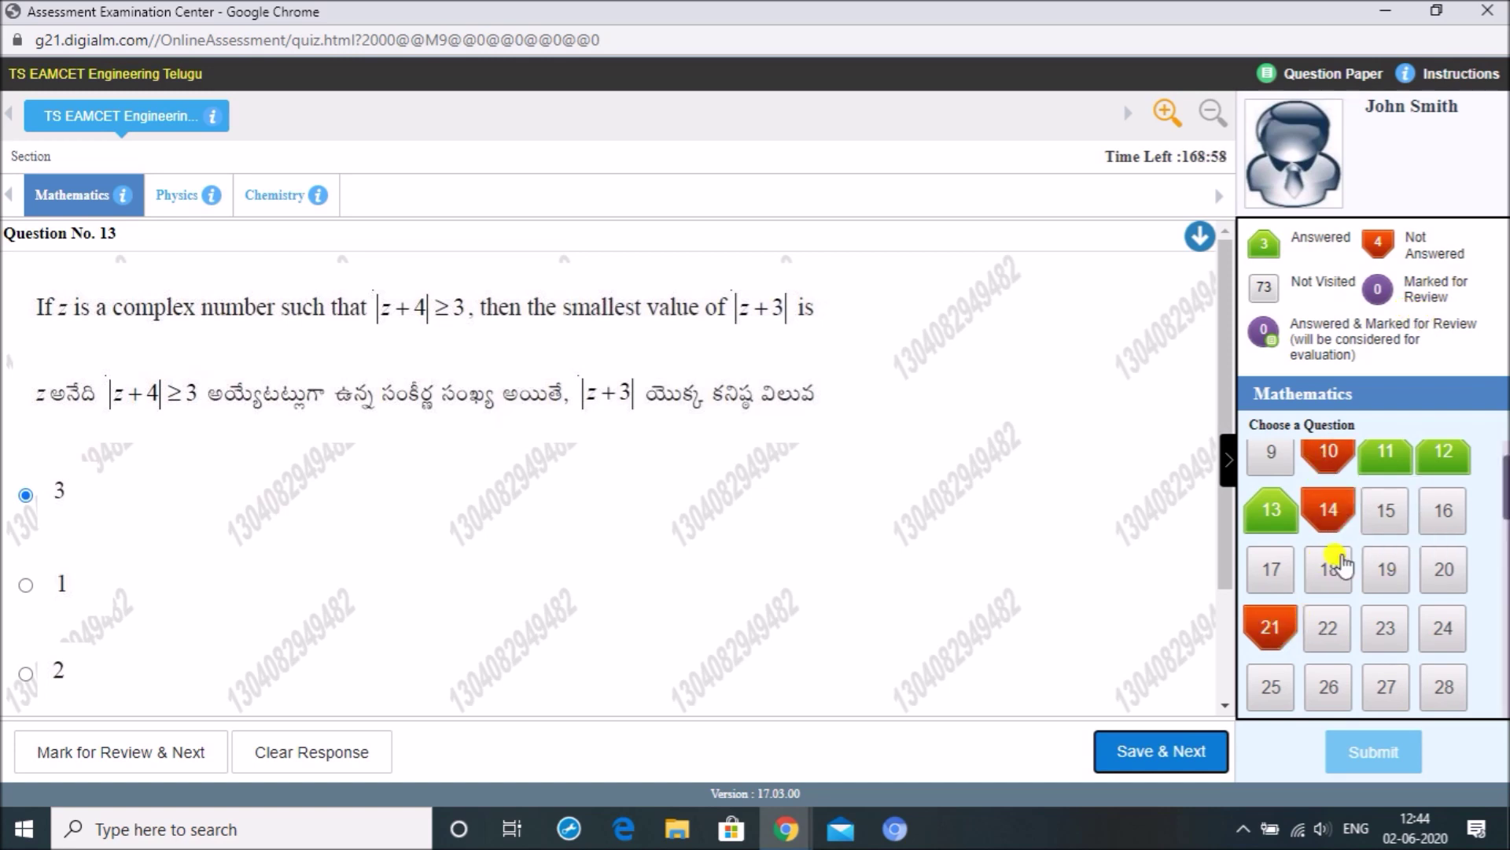
Step: Go to the last Mathematics question, 80, choose a² + x² + y² + 2xy cot α = 0, and save it
{"action": "scroll", "coordinate": [1348, 545], "scroll_direction": "up", "scroll_amount": 3}
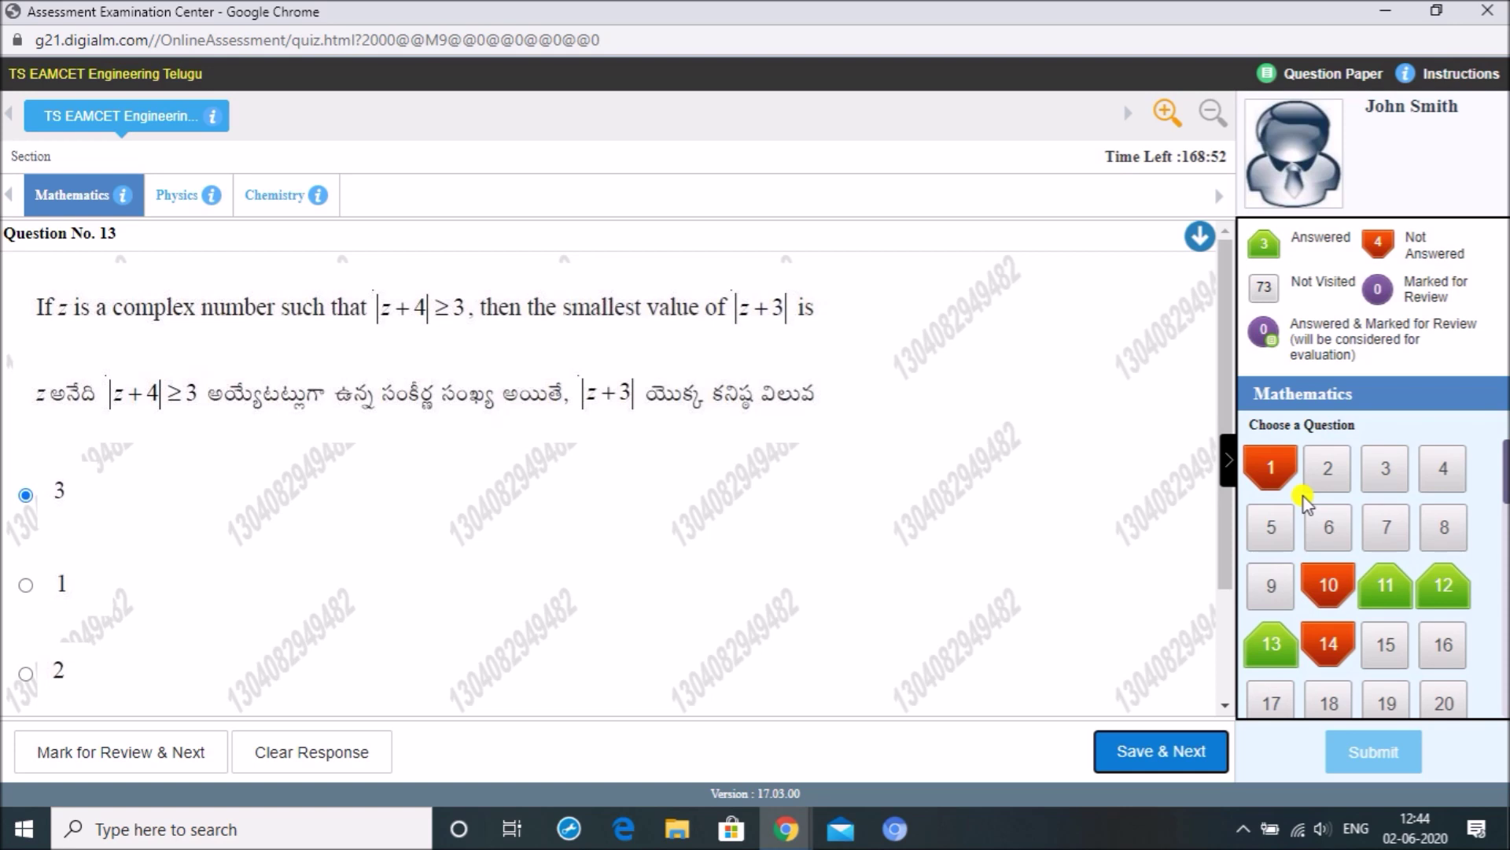
{"action": "left_click_drag", "start_coordinate": [1504, 470], "coordinate": [1504, 700]}
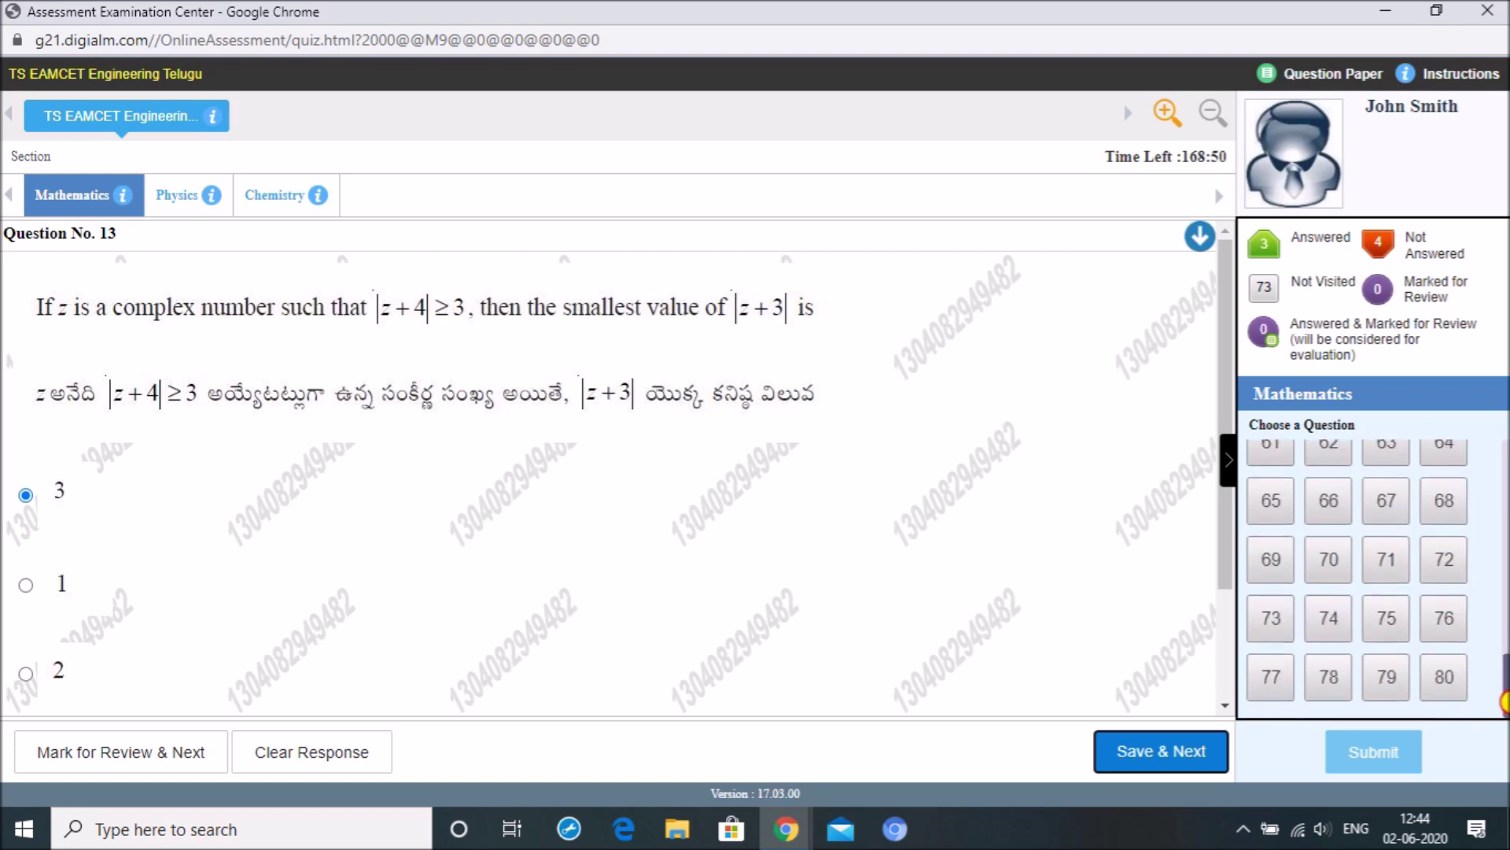
{"action": "left_click", "coordinate": [1447, 678]}
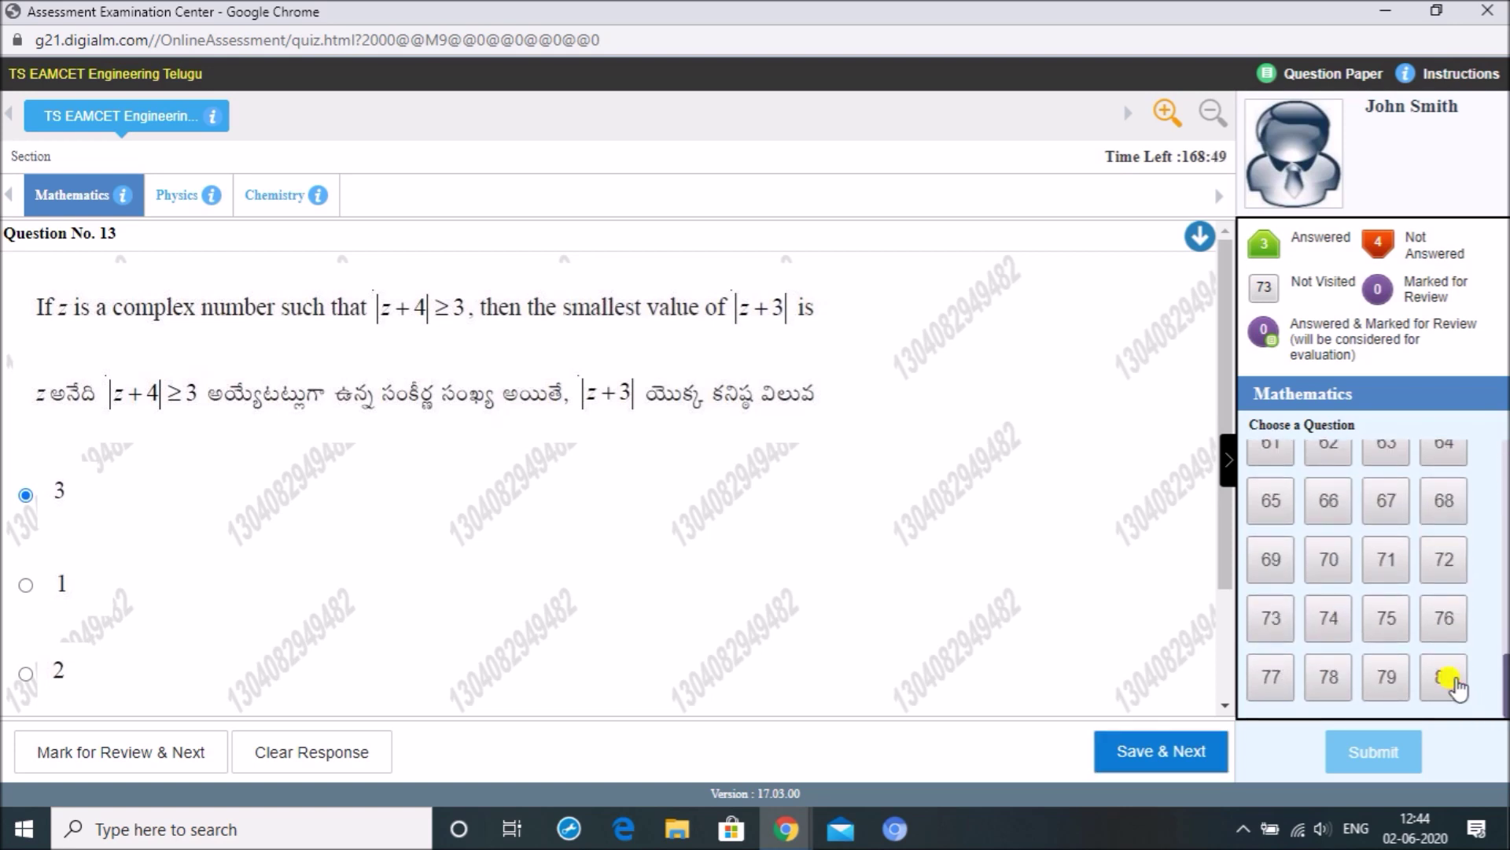
{"action": "left_click", "coordinate": [26, 599]}
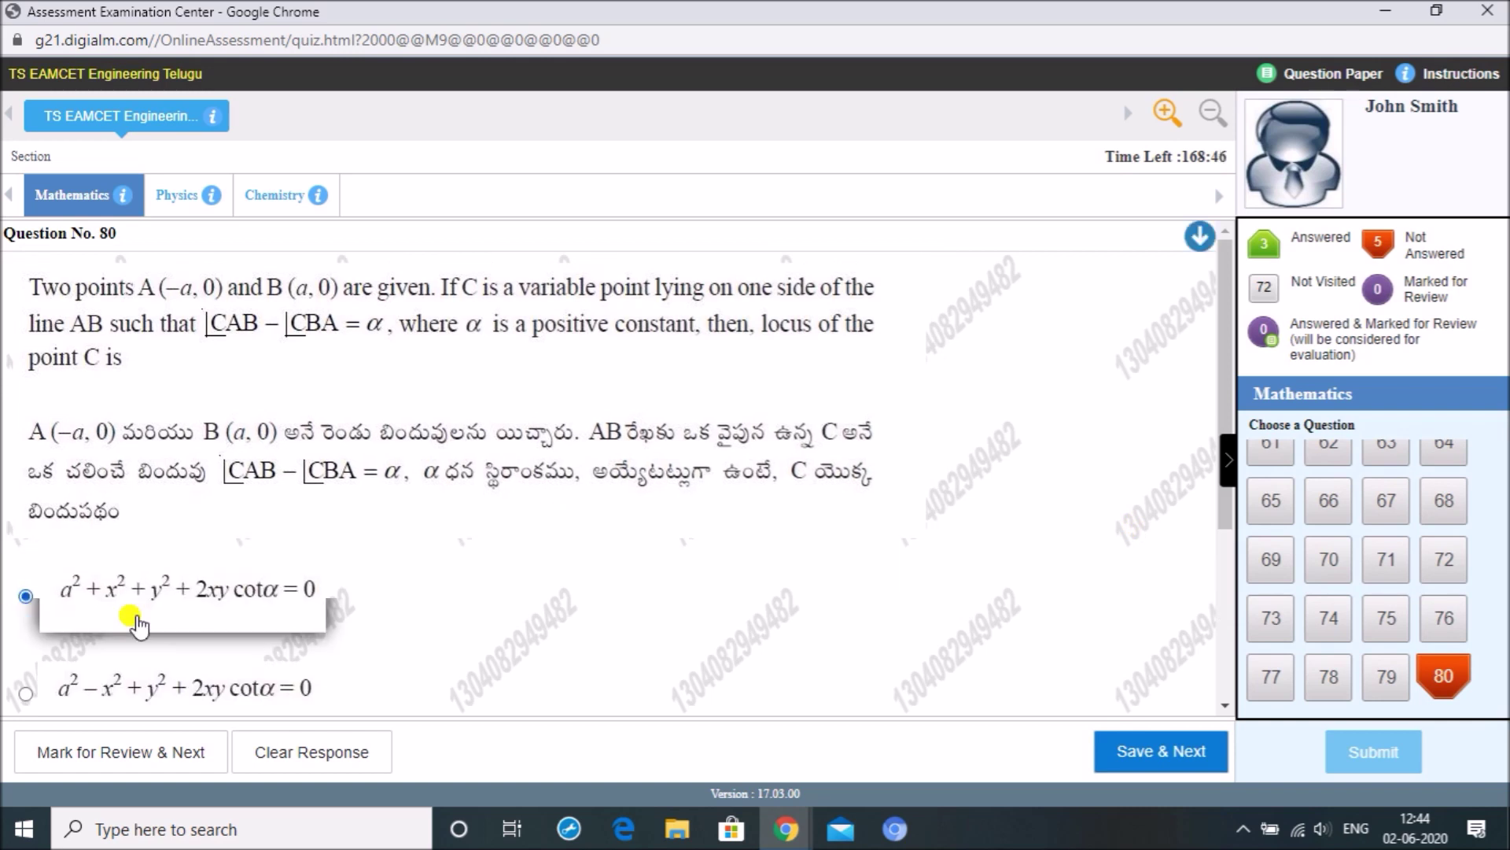
{"action": "left_click", "coordinate": [1158, 753]}
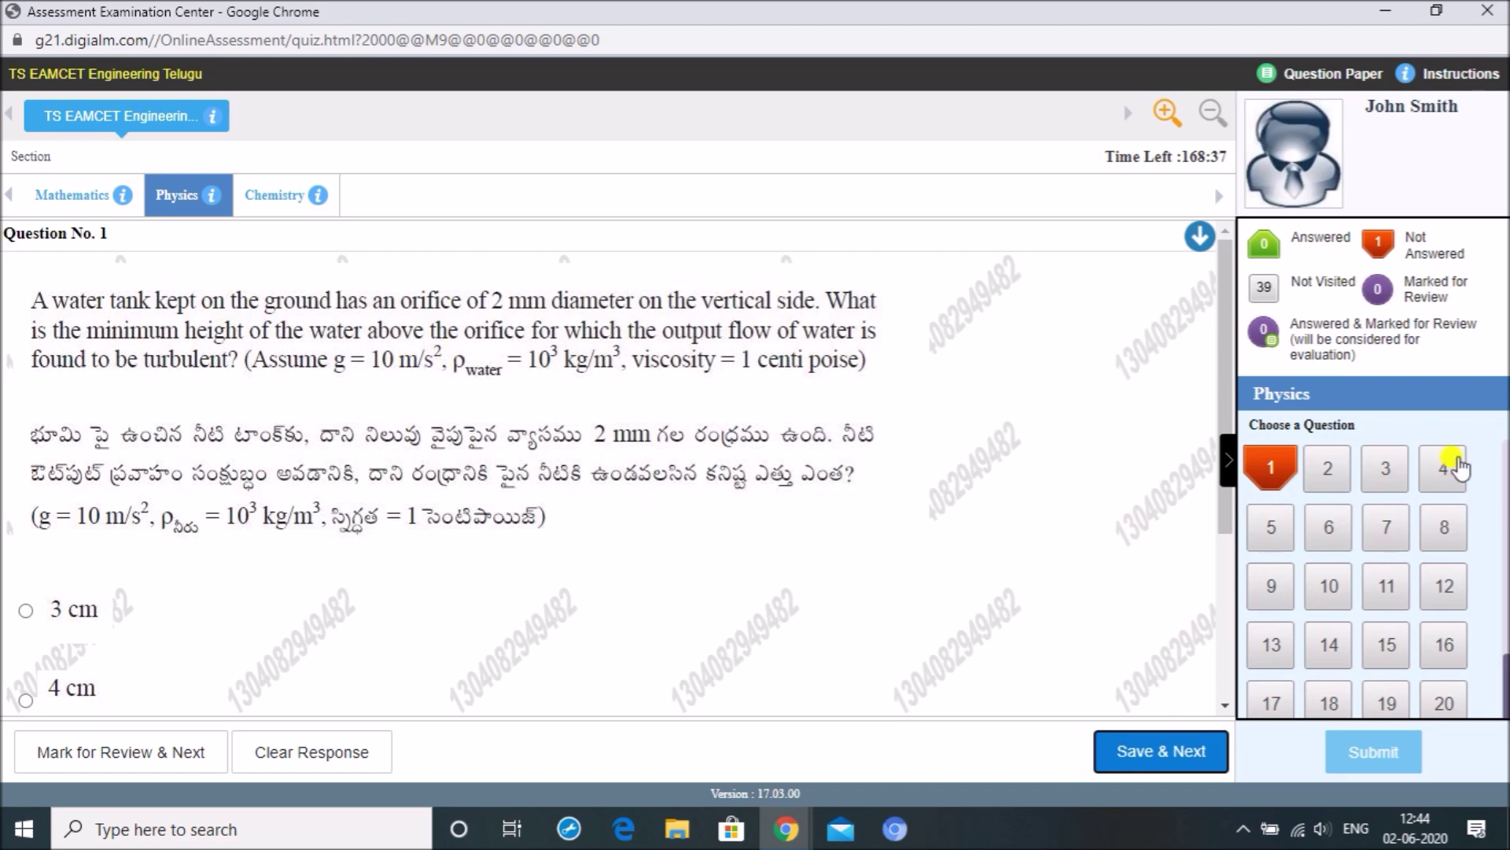
Step: Look through the Physics question palette and open Physics question 6
{"action": "scroll", "coordinate": [1504, 675], "scroll_direction": "down", "scroll_amount": 4}
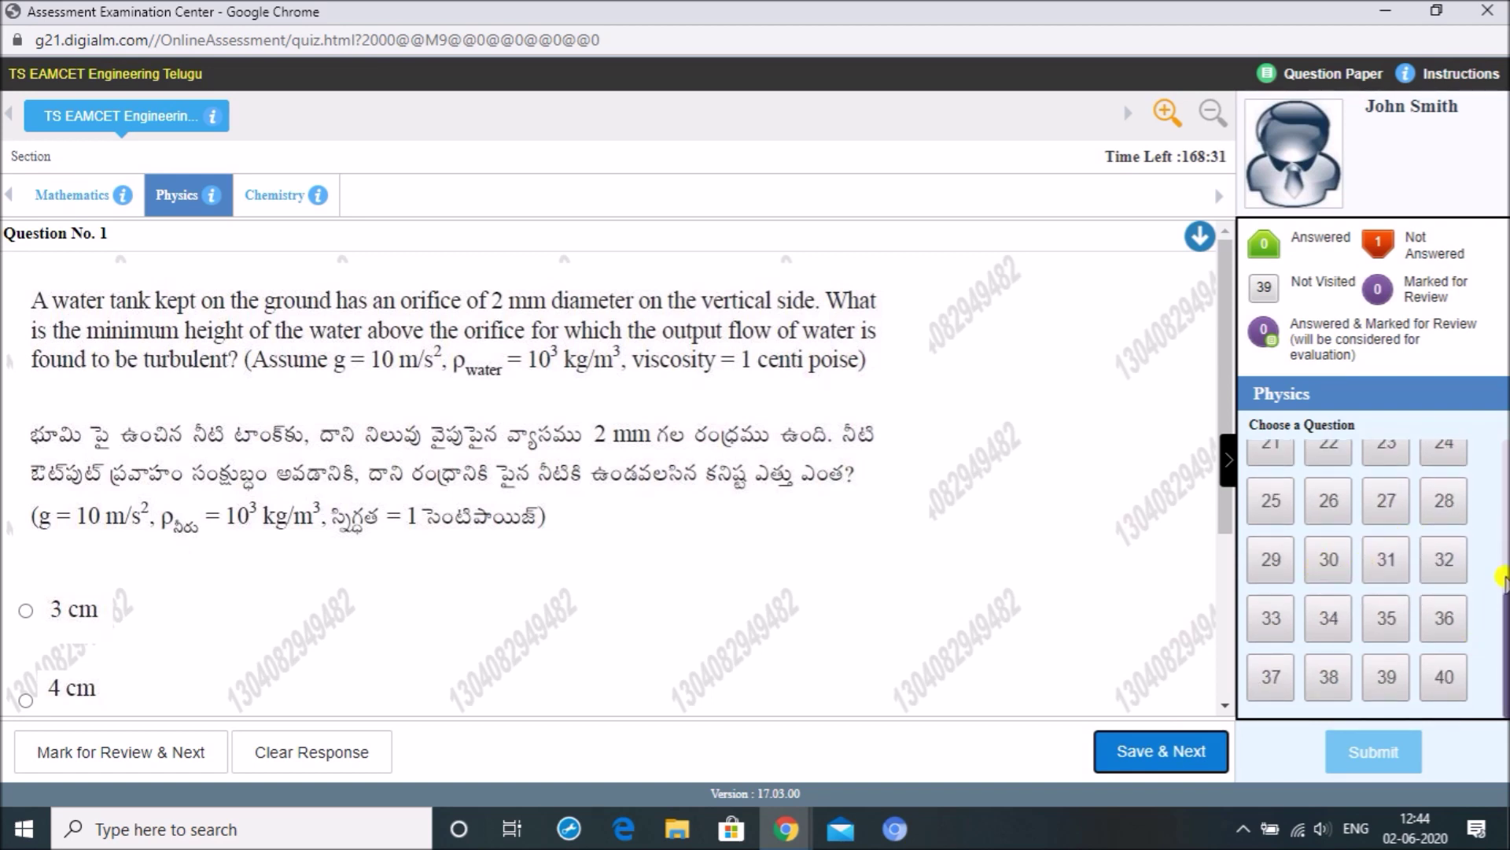
{"action": "left_click_drag", "start_coordinate": [1503, 610], "coordinate": [1502, 434]}
{"action": "left_click", "coordinate": [1326, 532]}
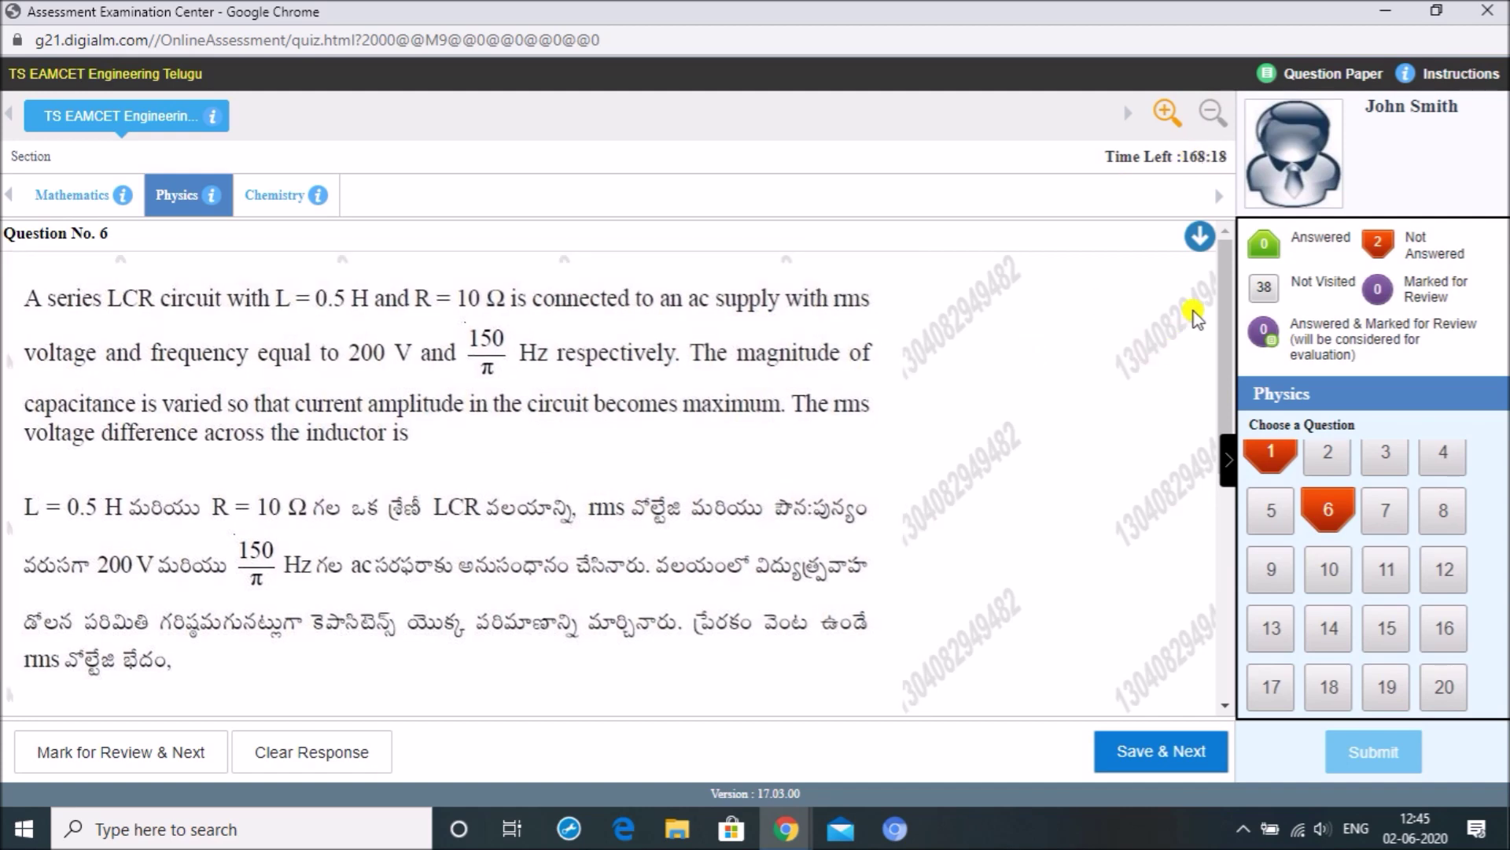
Step: Switch the answer to Physics question 6 through 2600 V, 2000 V, 2500 V and 3000 V, and clear the response
{"action": "left_click_drag", "start_coordinate": [1222, 290], "coordinate": [1229, 513]}
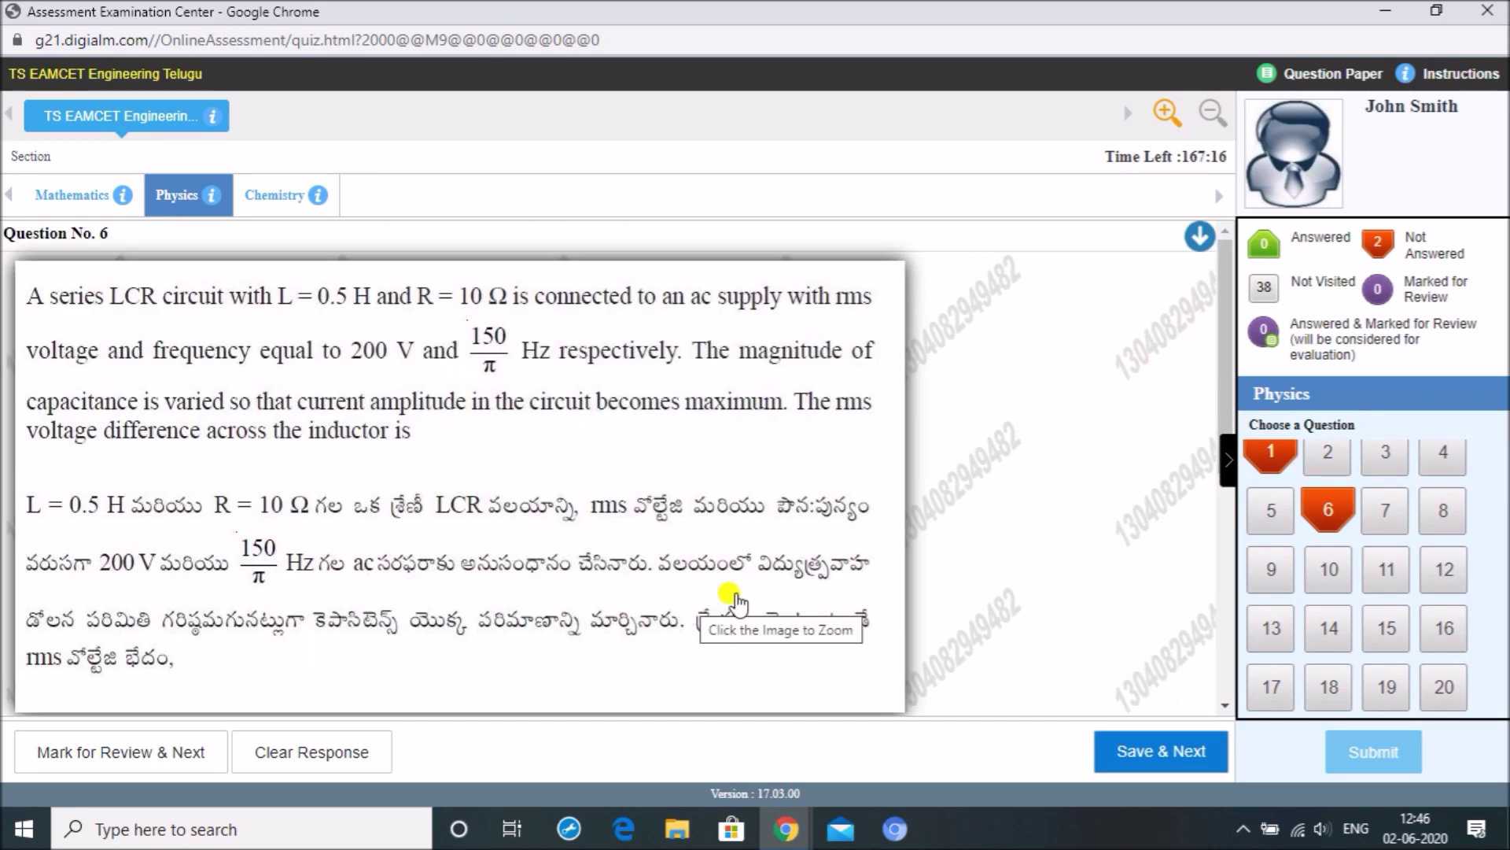
{"action": "scroll", "coordinate": [548, 543], "scroll_direction": "down", "scroll_amount": 2}
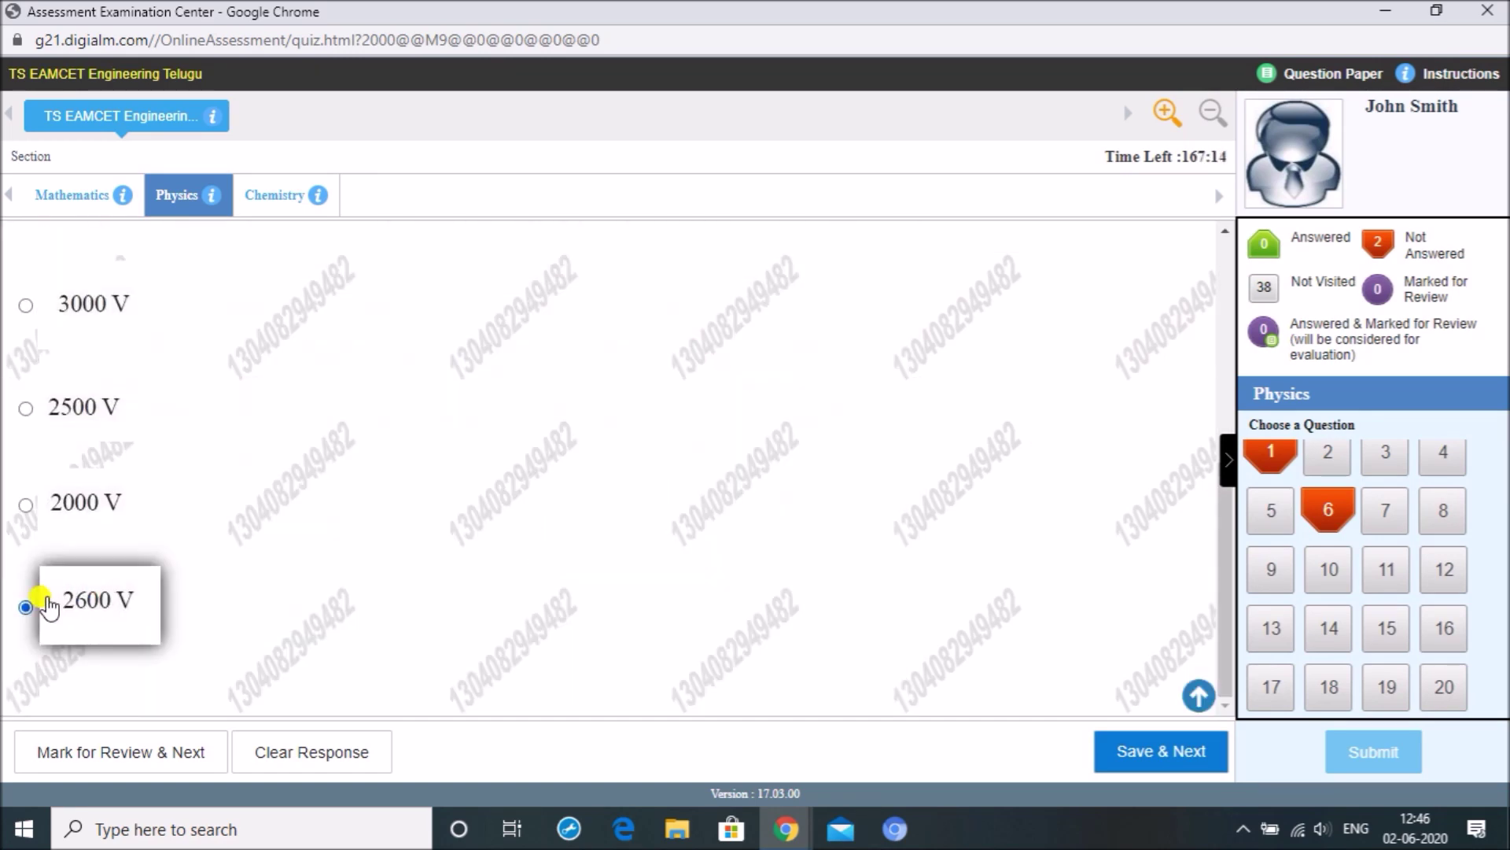
{"action": "left_click", "coordinate": [26, 507]}
{"action": "left_click", "coordinate": [25, 408]}
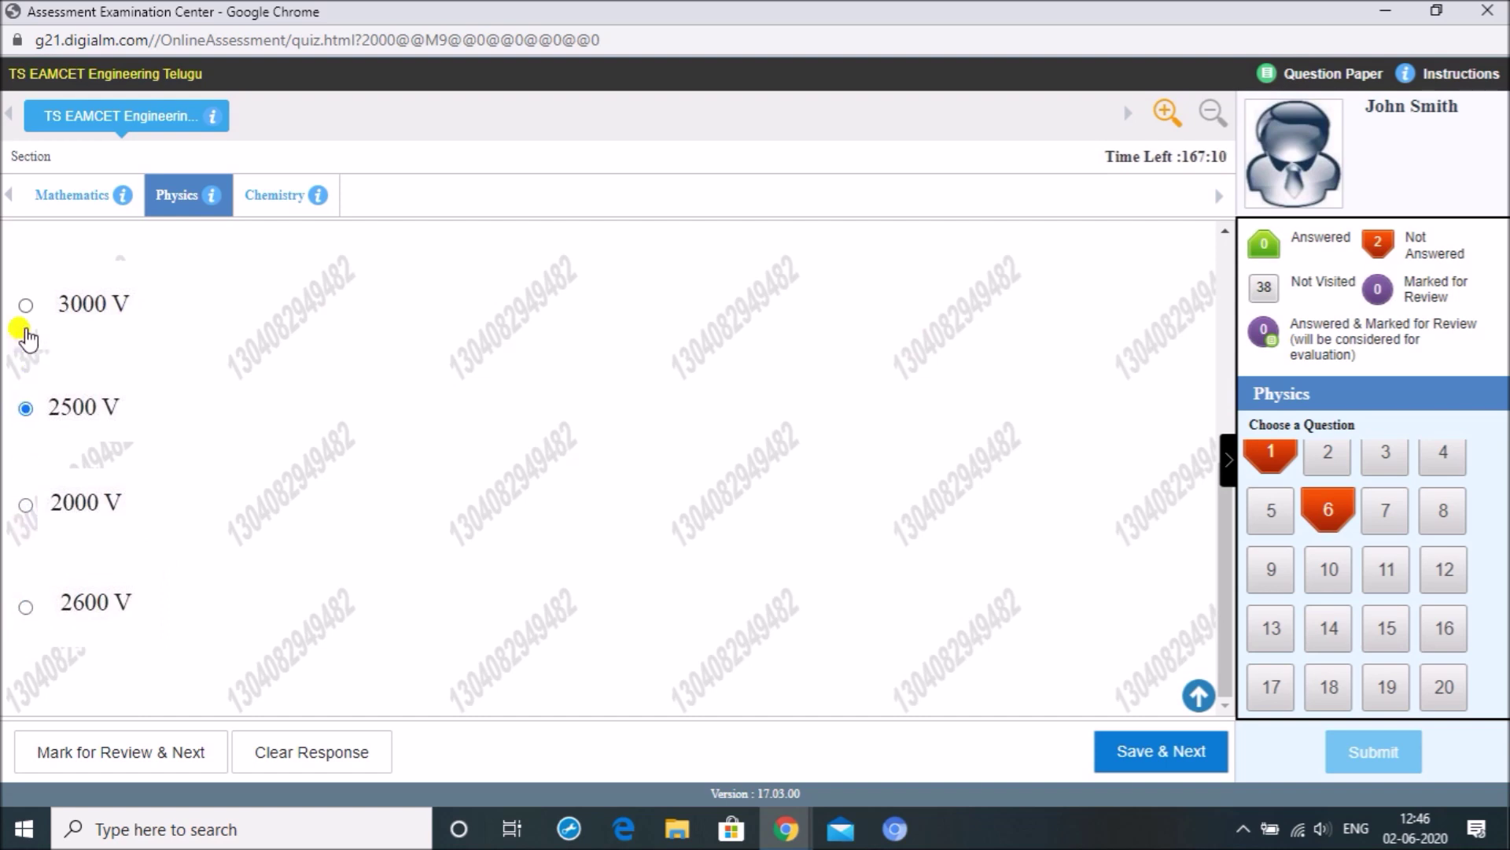
{"action": "left_click", "coordinate": [26, 306]}
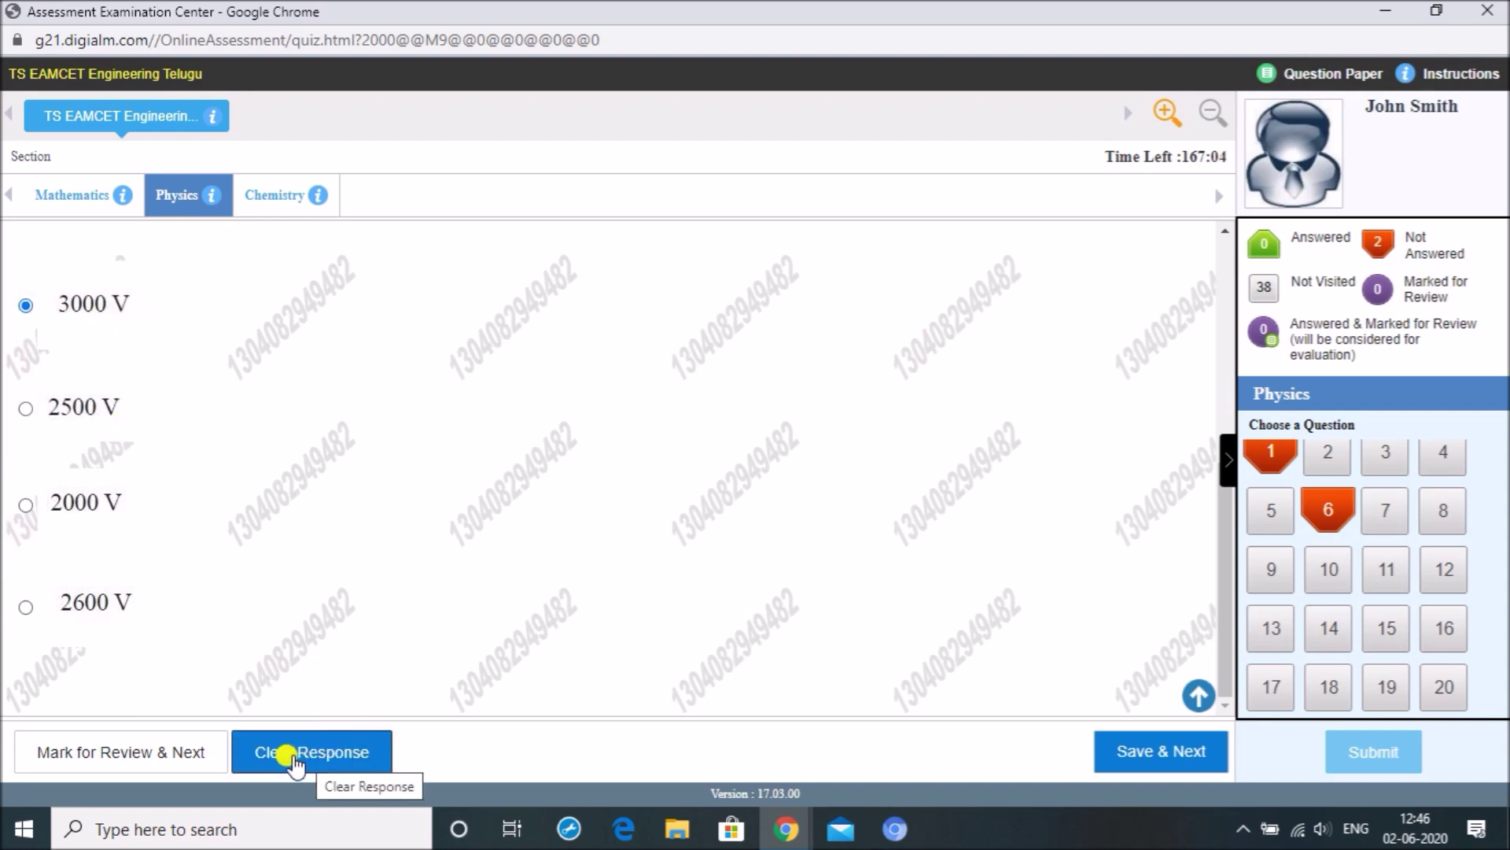
{"action": "left_click", "coordinate": [328, 754]}
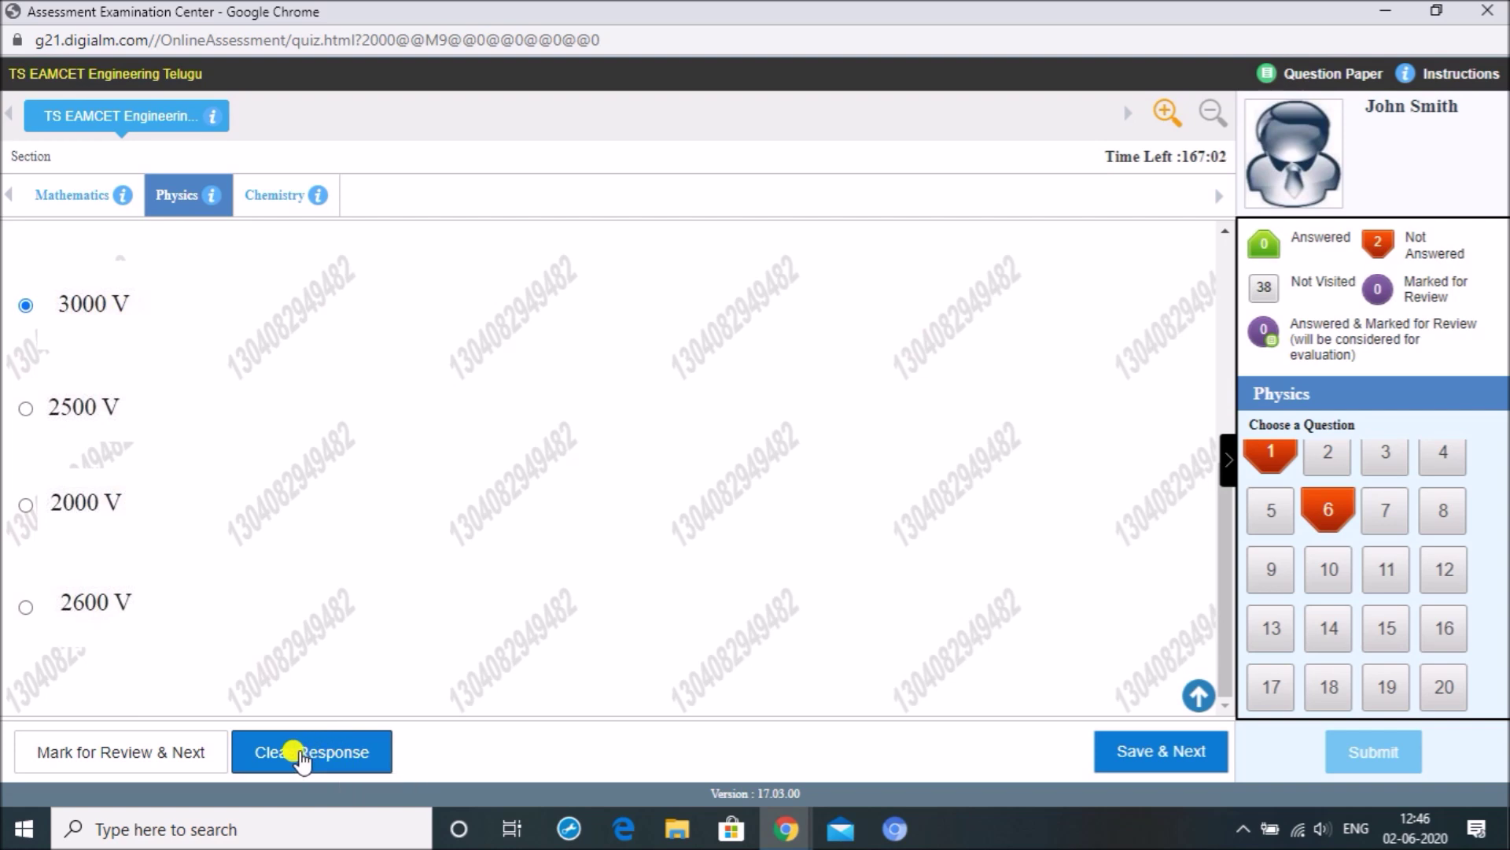
Step: Look through the Physics question palette up to the last question, 40
{"action": "scroll", "coordinate": [522, 617], "scroll_direction": "down", "scroll_amount": 5}
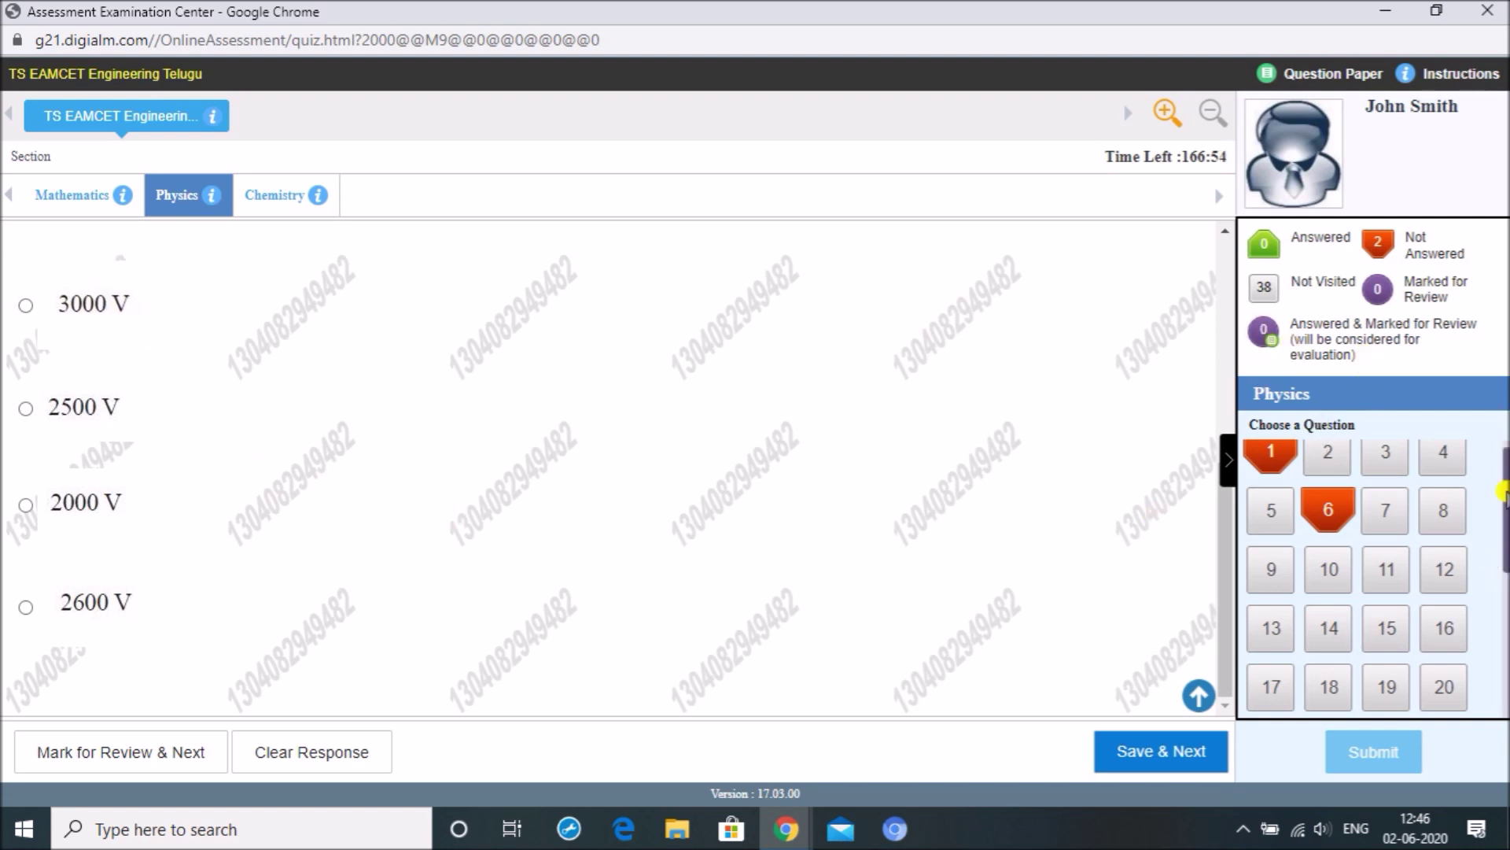
{"action": "left_click_drag", "start_coordinate": [1504, 470], "coordinate": [1504, 675]}
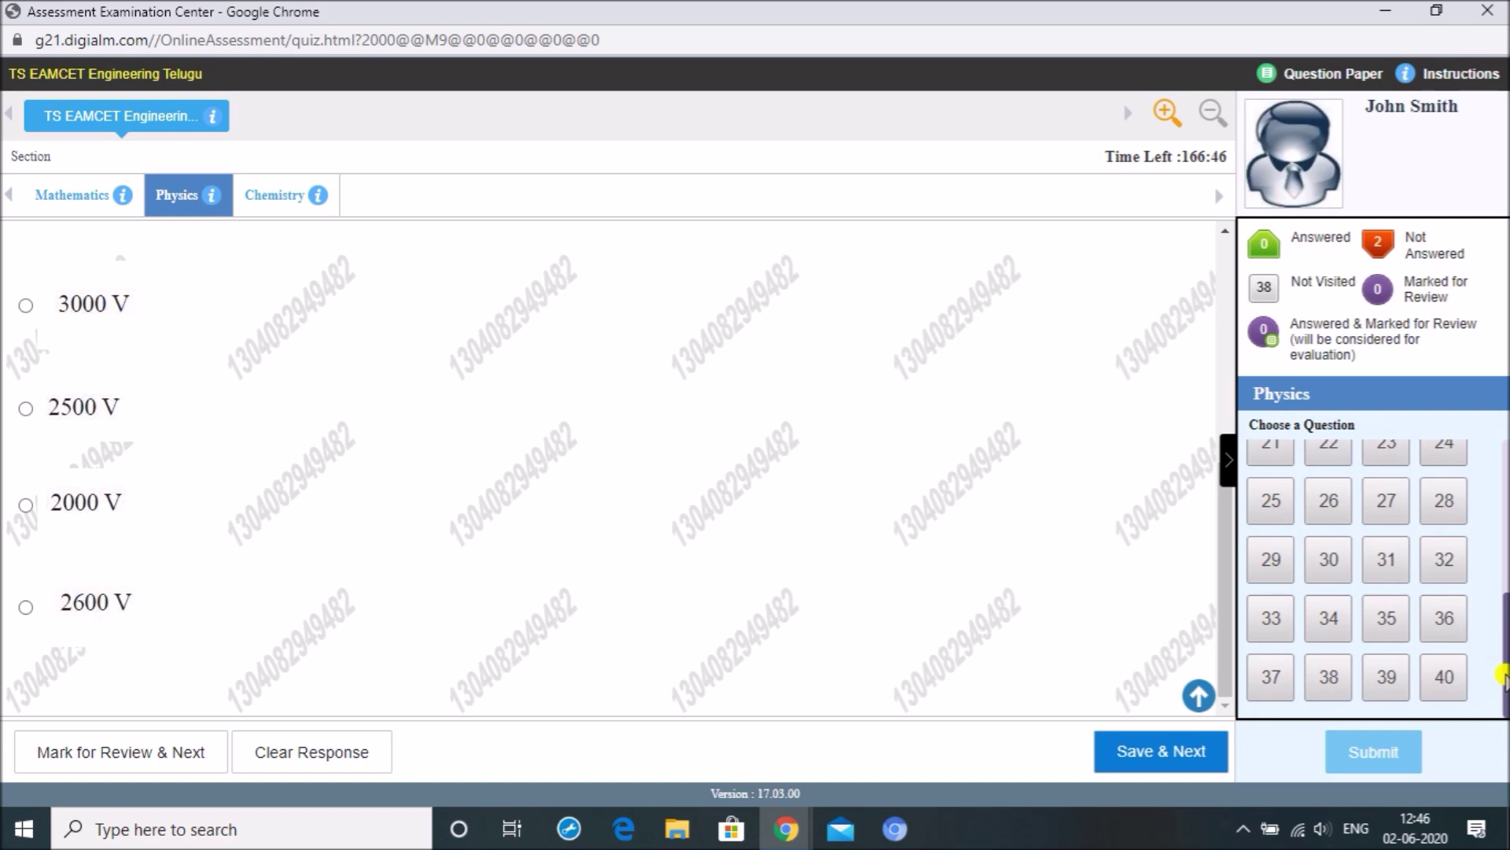